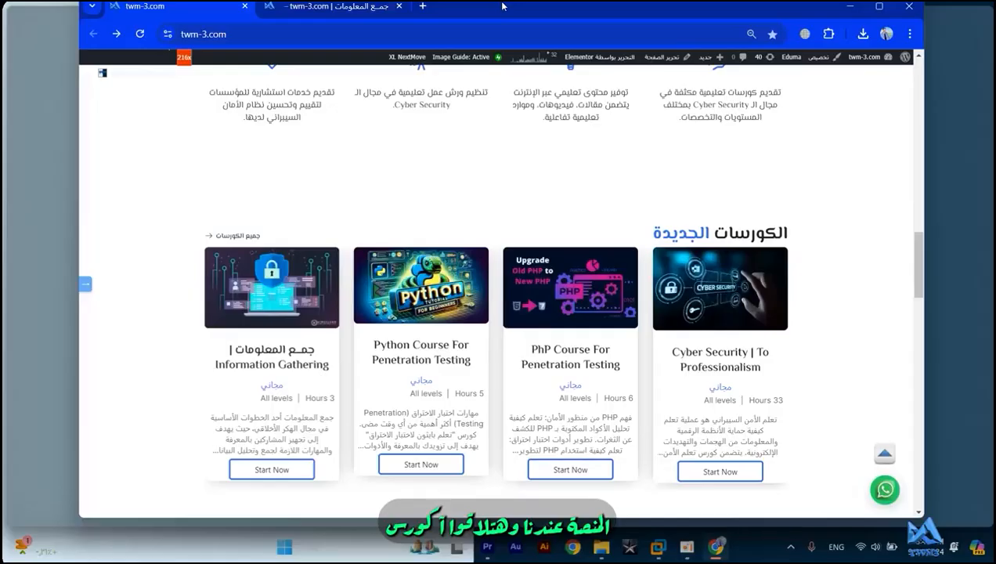
# - Bring up the Information Gathering course page on twm-3.com and examine its course features, highlighting the number of students
pyautogui.doubleClick(502, 6)
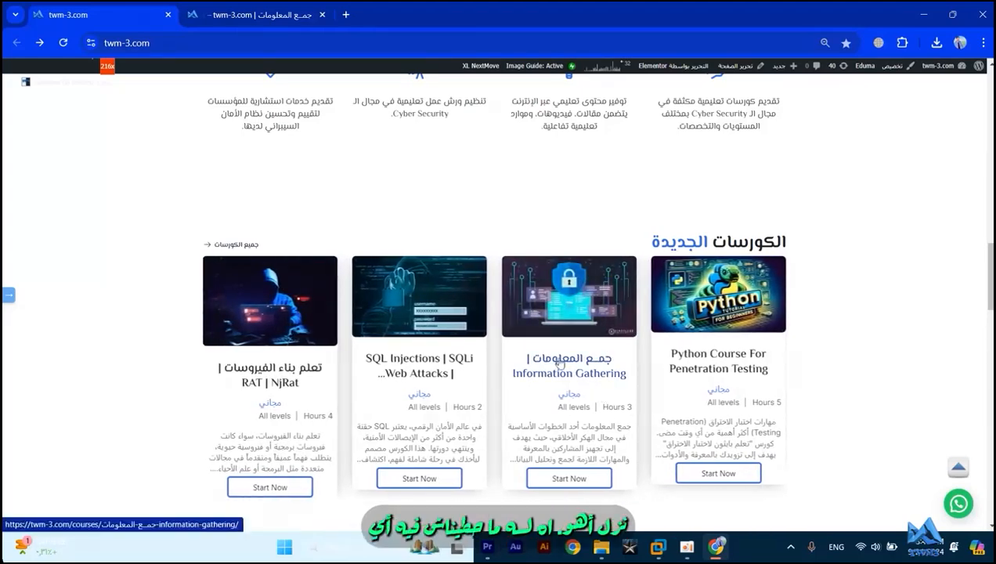
pyautogui.click(297, 6)
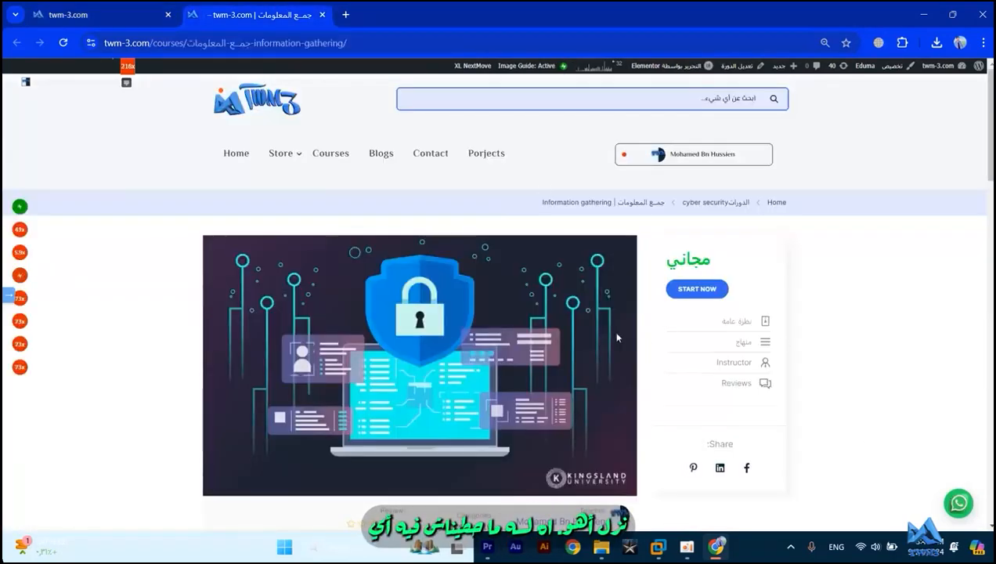
pyautogui.scroll(-6, 643, 339)
pyautogui.scroll(-5, 440, 315)
pyautogui.scroll(5, 439, 317)
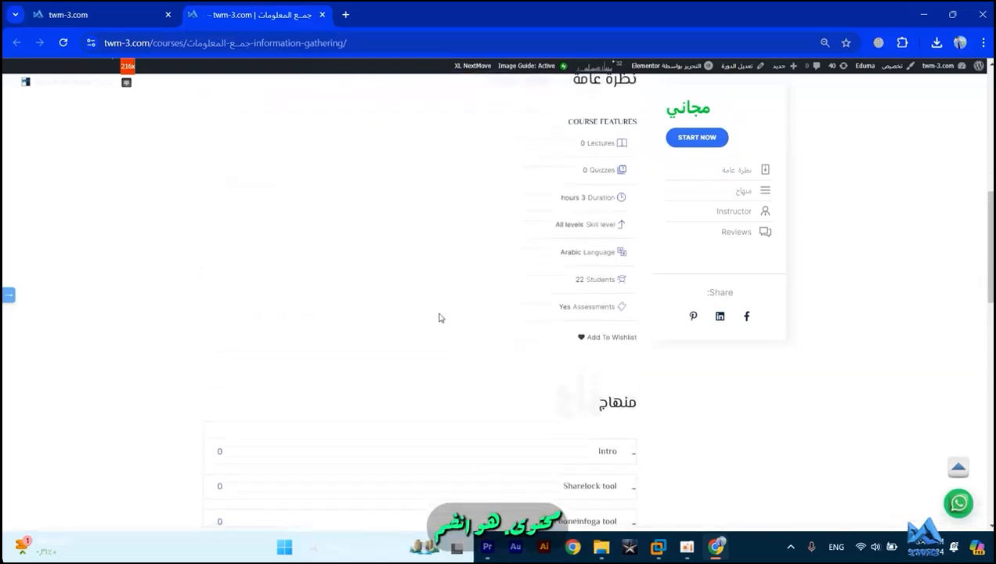
pyautogui.doubleClick(579, 279)
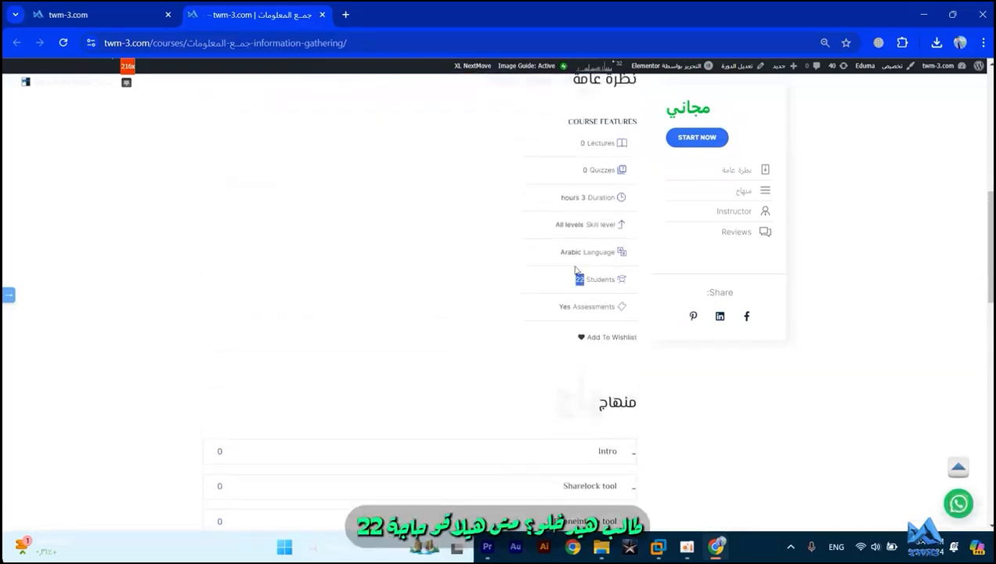
# - Examine the course's curriculum sections, and minimize the browser to return to the desktop
pyautogui.scroll(-3, 575, 270)
pyautogui.click(643, 320)
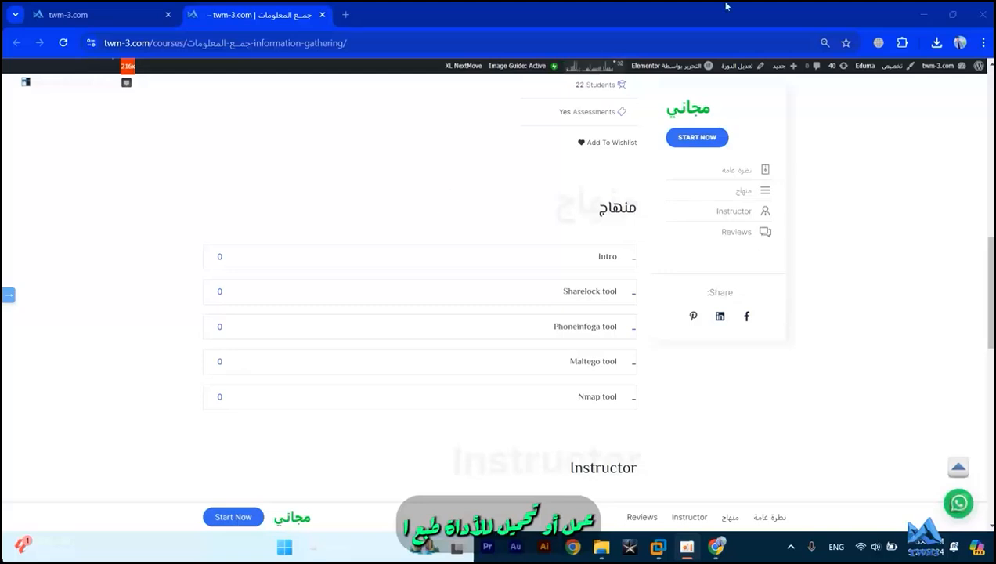
pyautogui.click(935, 15)
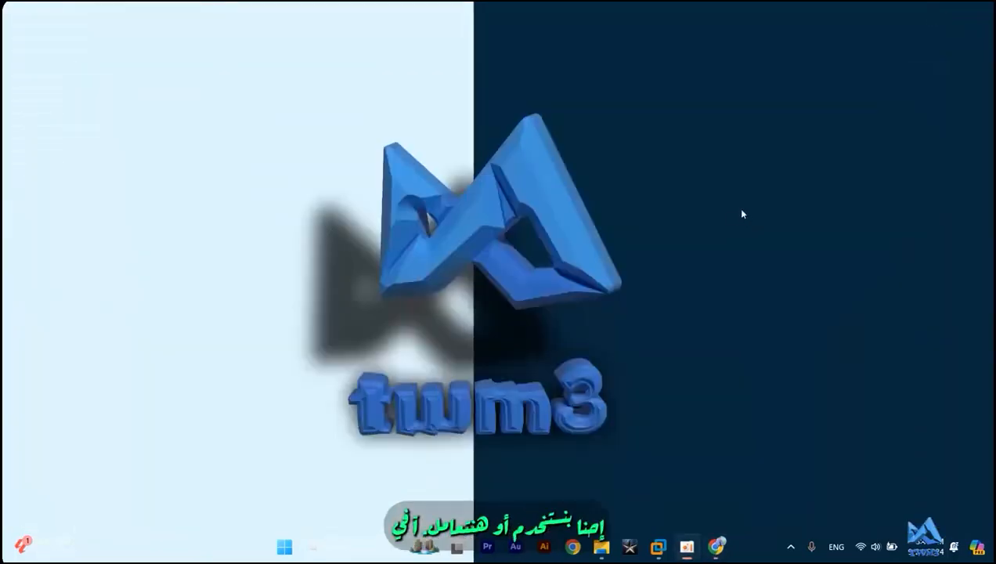
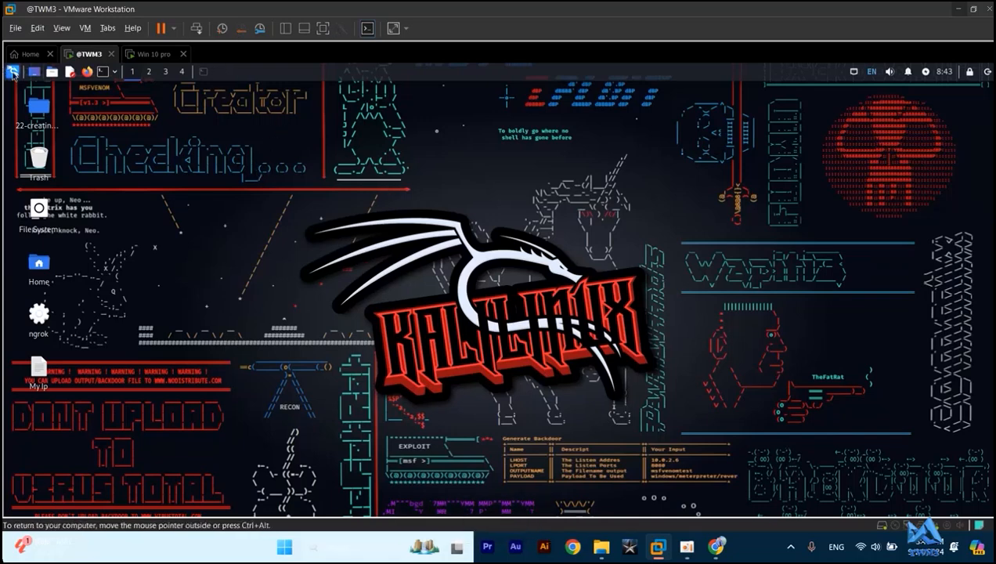
# - Display the tools in Kali Linux's 01 - Information Gathering application category
pyautogui.click(11, 73)
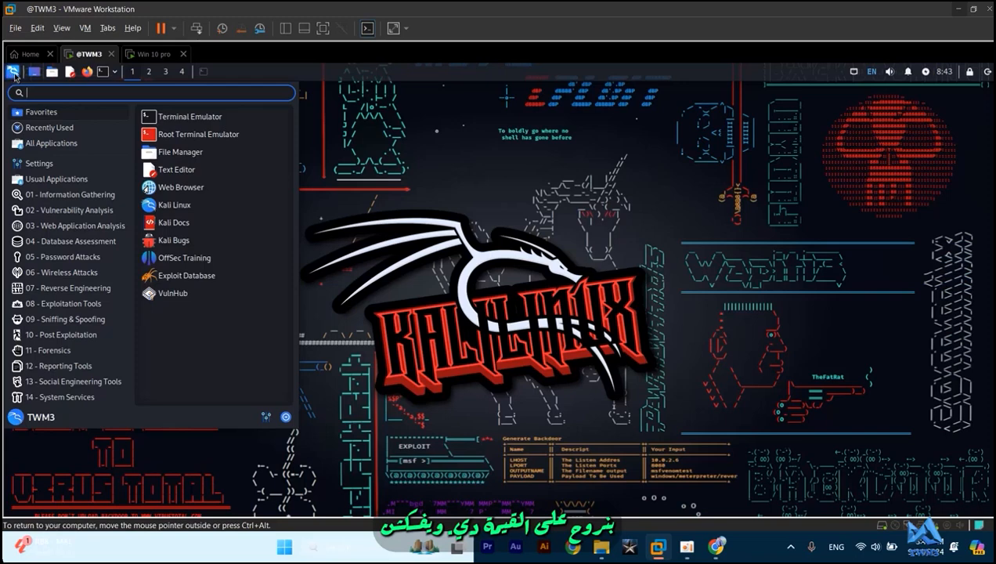
pyautogui.moveTo(69, 201)
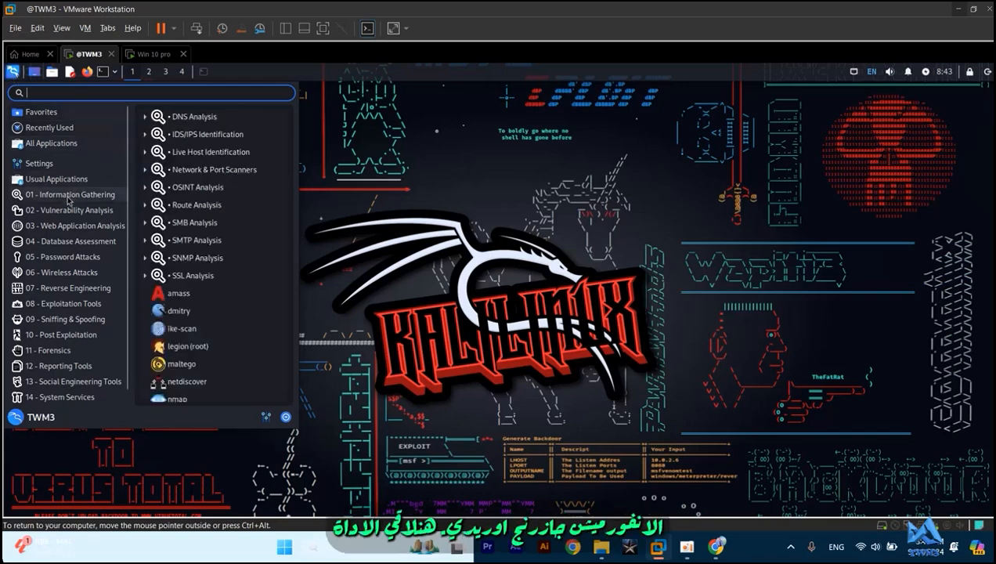
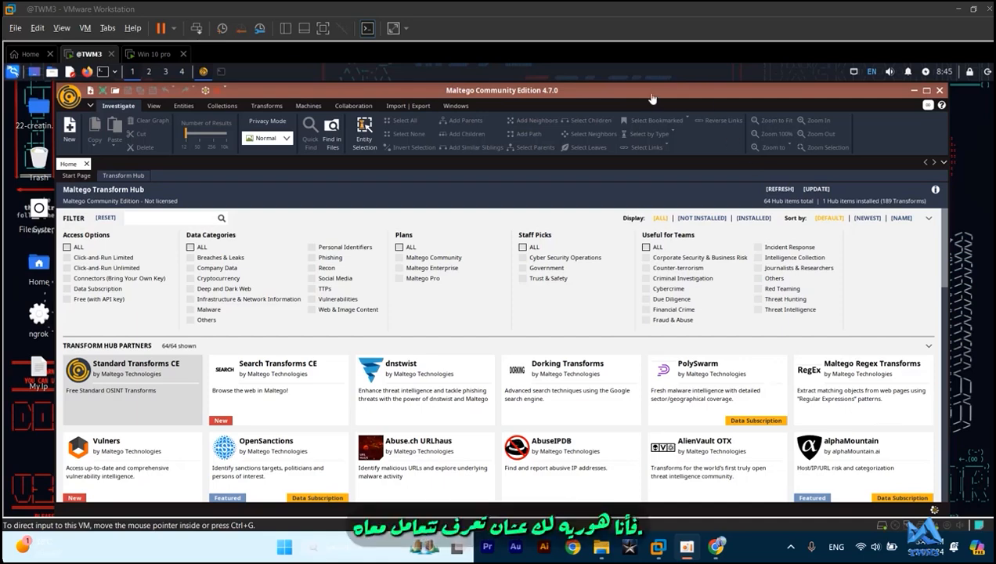
# - Switch from the Kali Linux virtual machine to the Win 10 pro virtual machine
pyautogui.click(155, 53)
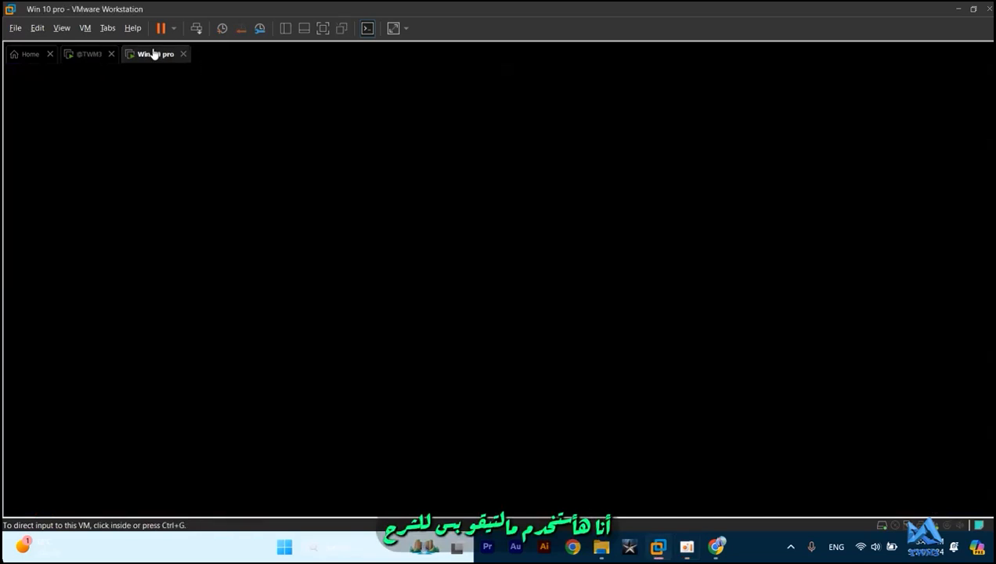
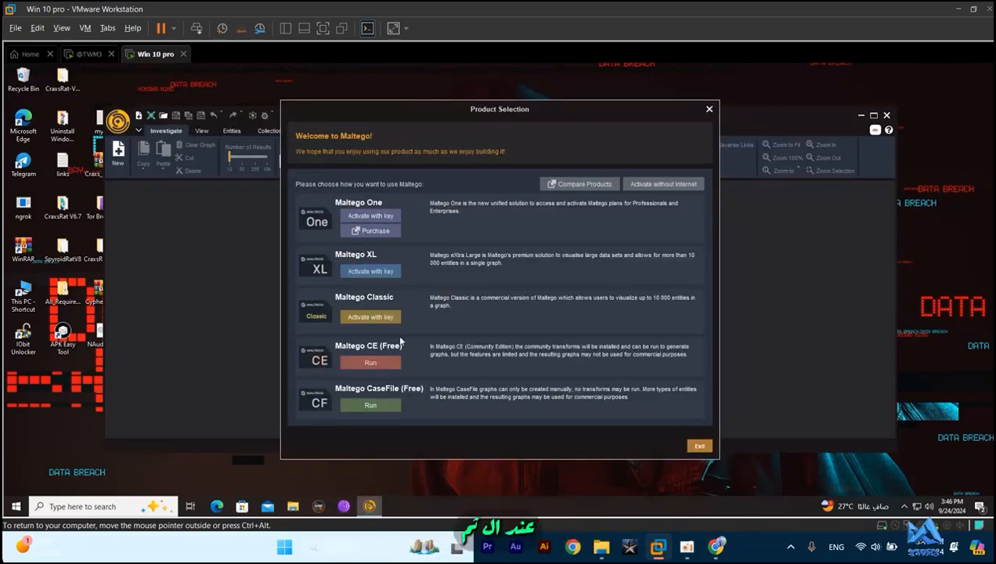
# - Run the free Maltego CE edition from the product selection
pyautogui.click(386, 362)
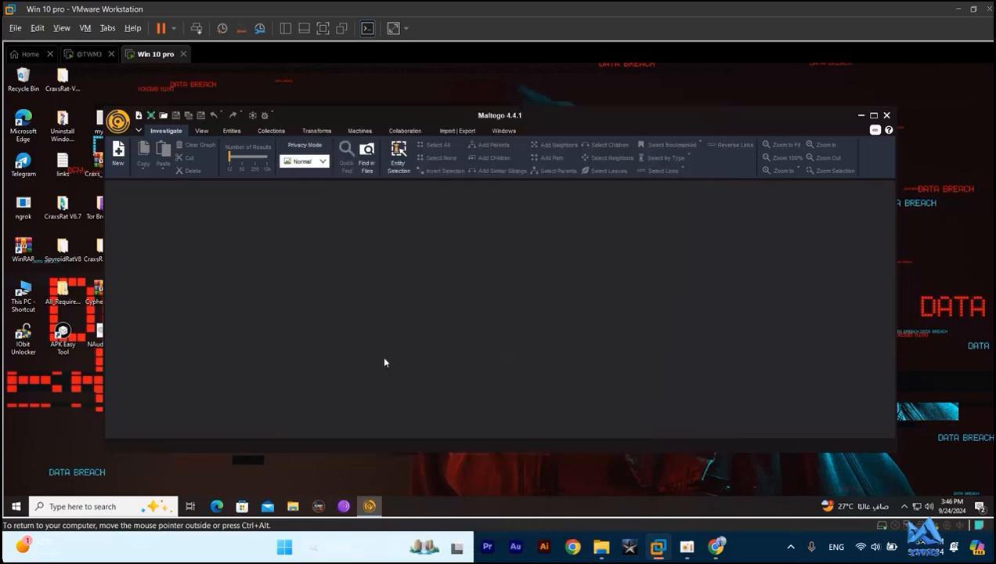
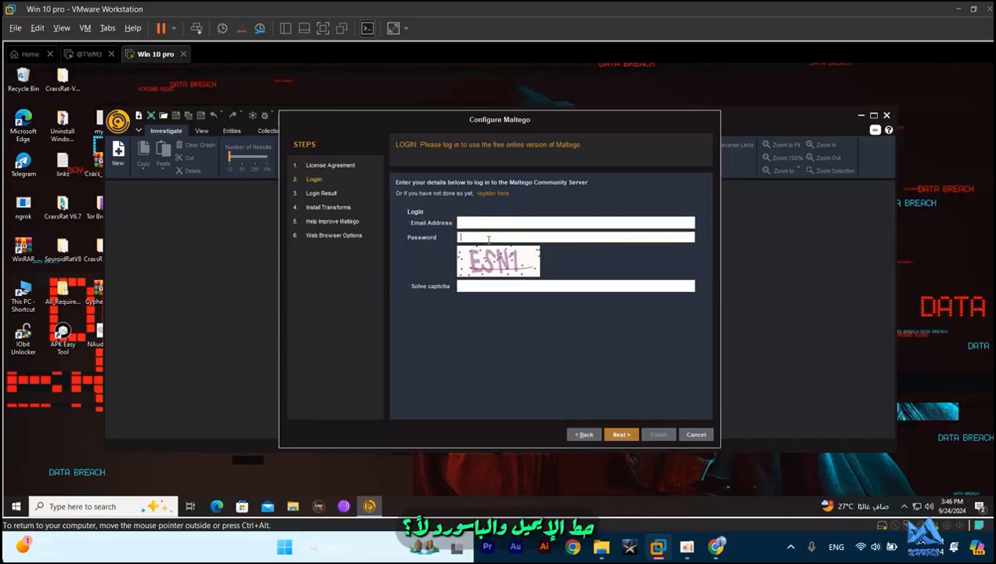
pyautogui.click(494, 239)
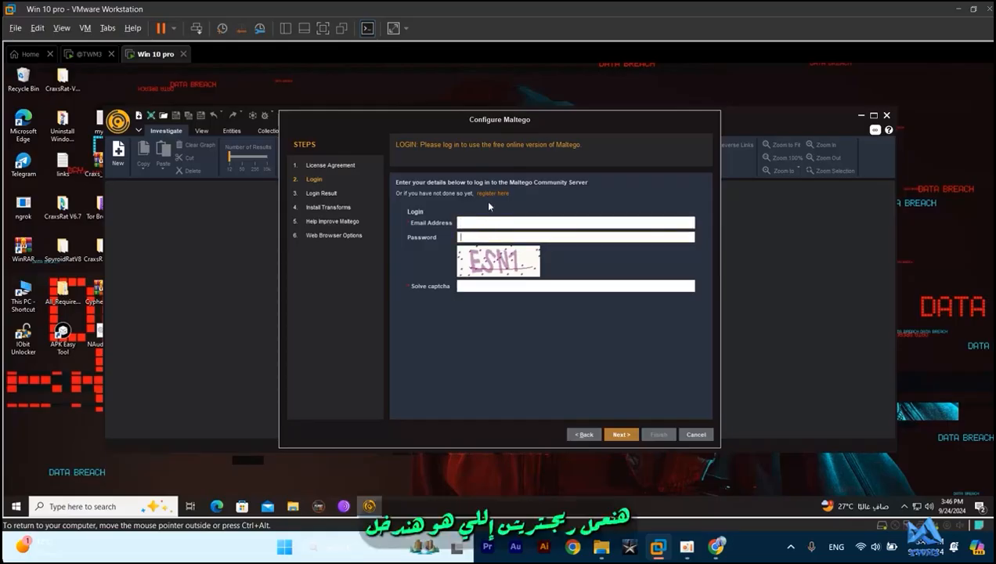
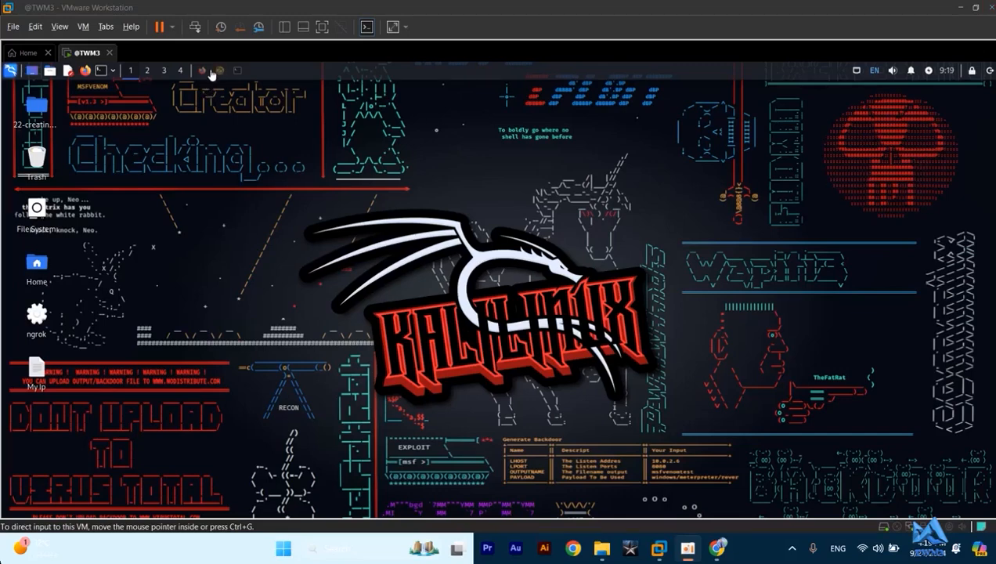
# - Switch to Firefox and examine the example graph of Elon Musk's social accounts on the Google Programmable Search Engine transforms page
pyautogui.click(201, 70)
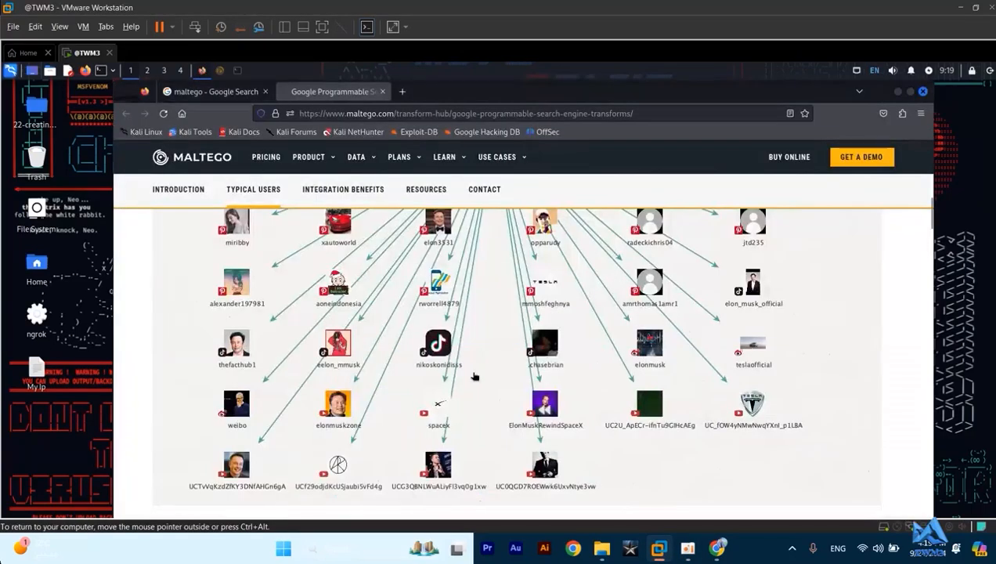
pyautogui.scroll(2, 474, 378)
pyautogui.scroll(2, 473, 376)
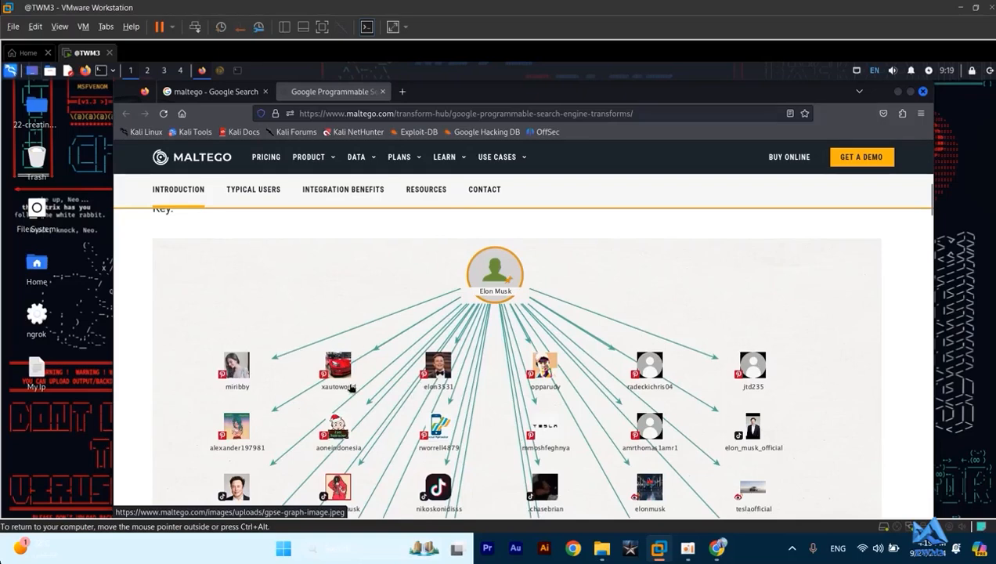
pyautogui.scroll(-3, 343, 377)
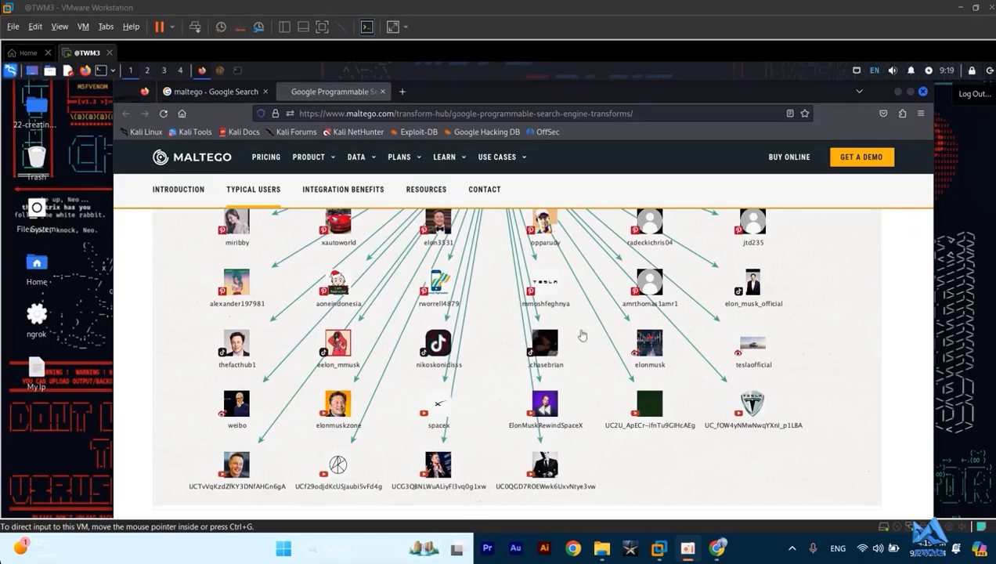
pyautogui.scroll(3, 843, 332)
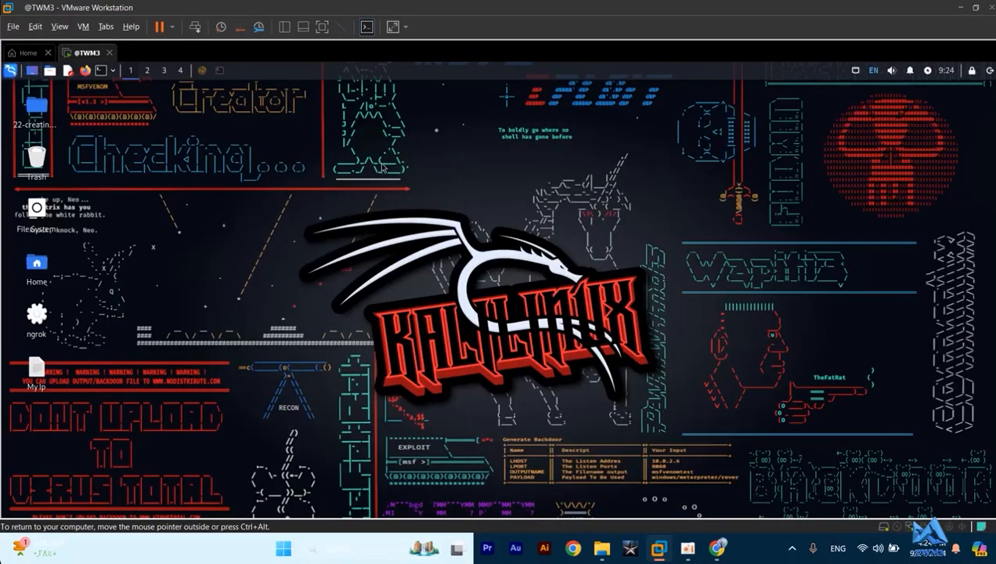
# - Switch to Maltego Community Edition and create a new graph
pyautogui.click(203, 71)
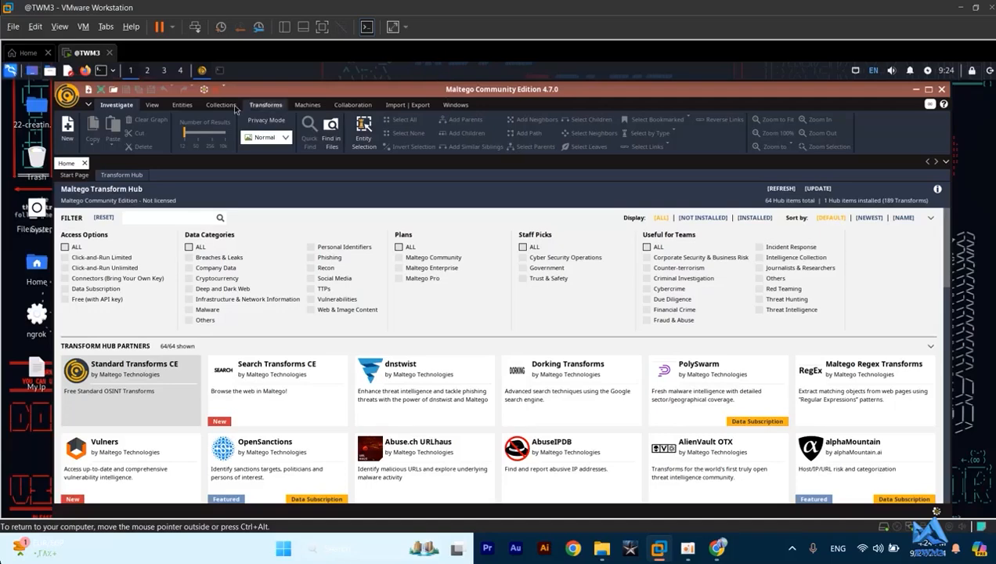
pyautogui.click(69, 132)
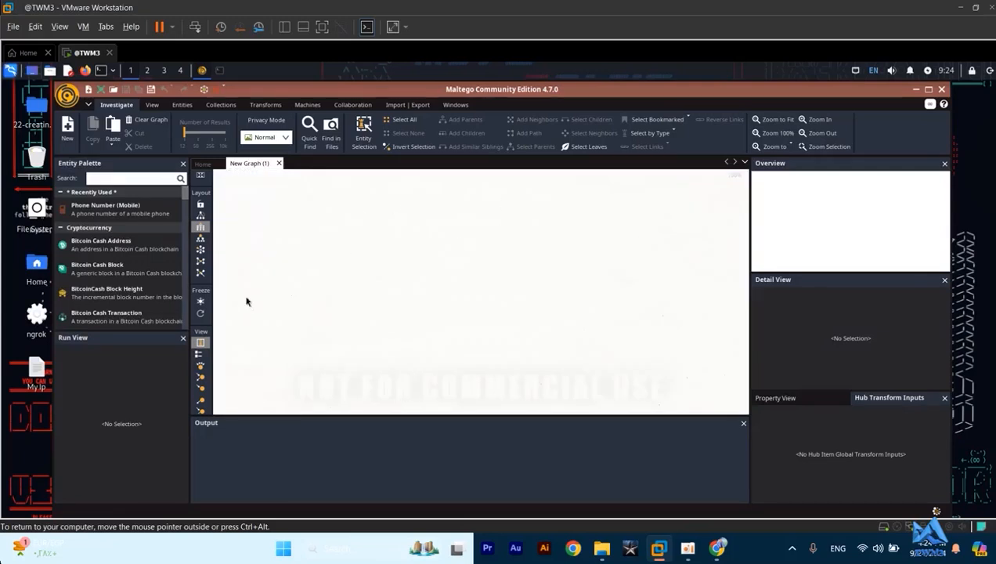
# - Collapse the Cryptocurrency, Devices, Events, Groups, Infrastructure, Locations and Malware categories in the Entity Palette
pyautogui.click(61, 227)
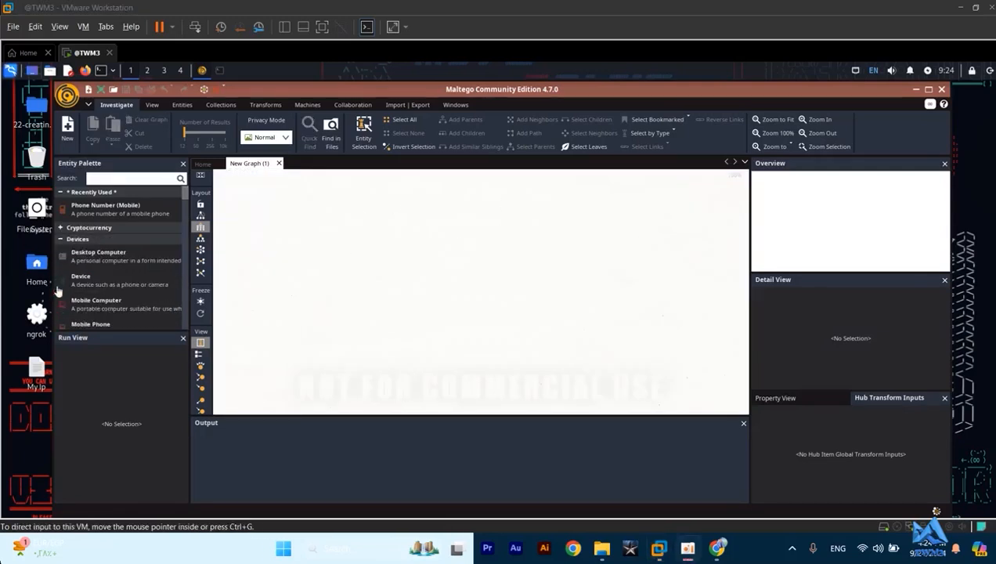
pyautogui.click(61, 239)
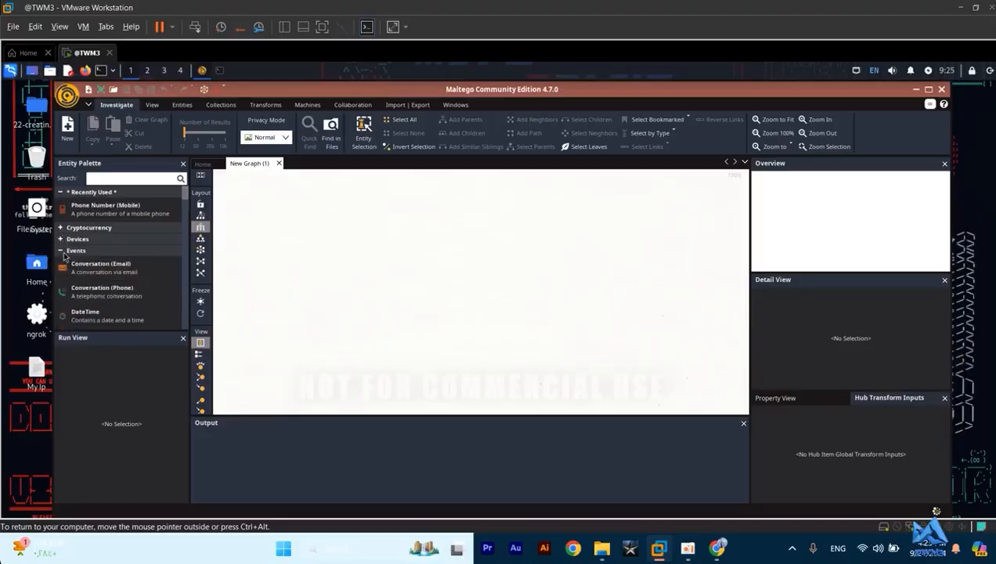
pyautogui.click(61, 251)
pyautogui.click(62, 262)
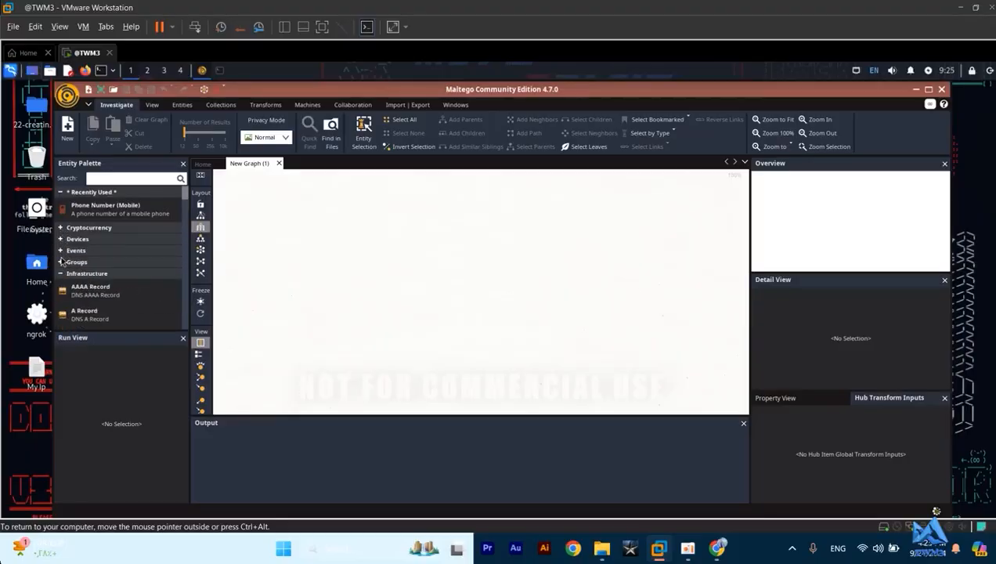
pyautogui.click(61, 273)
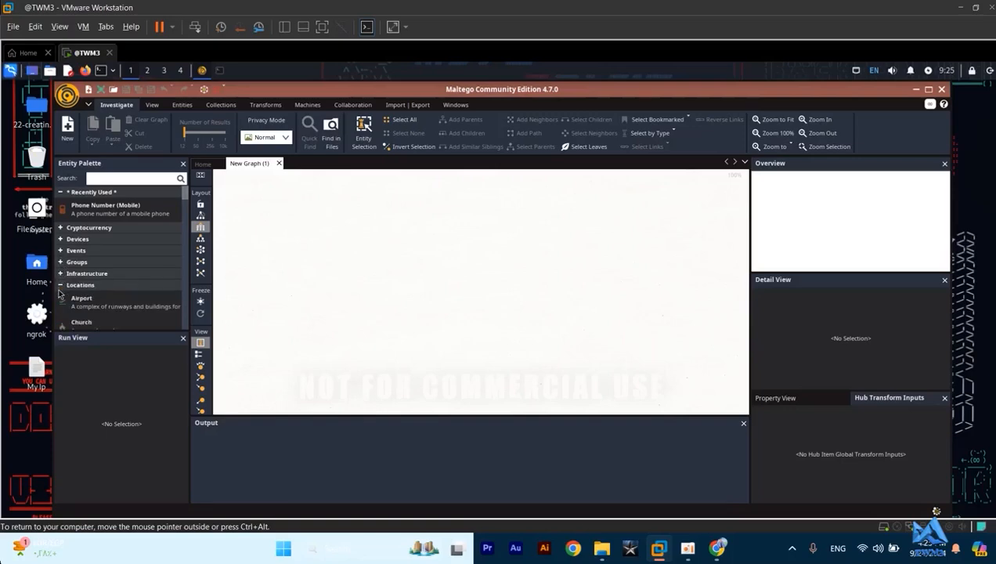
pyautogui.click(60, 288)
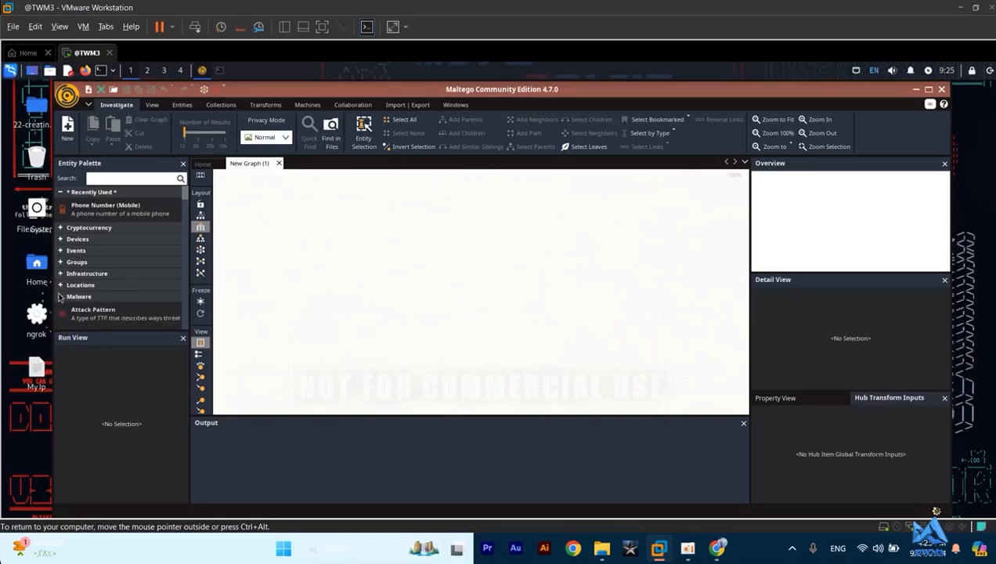
pyautogui.click(60, 297)
# - Collapse the remaining Entity Palette categories from Penetration Testing through Wikimedia, as well as Recently Used
pyautogui.scroll(-2, 100, 280)
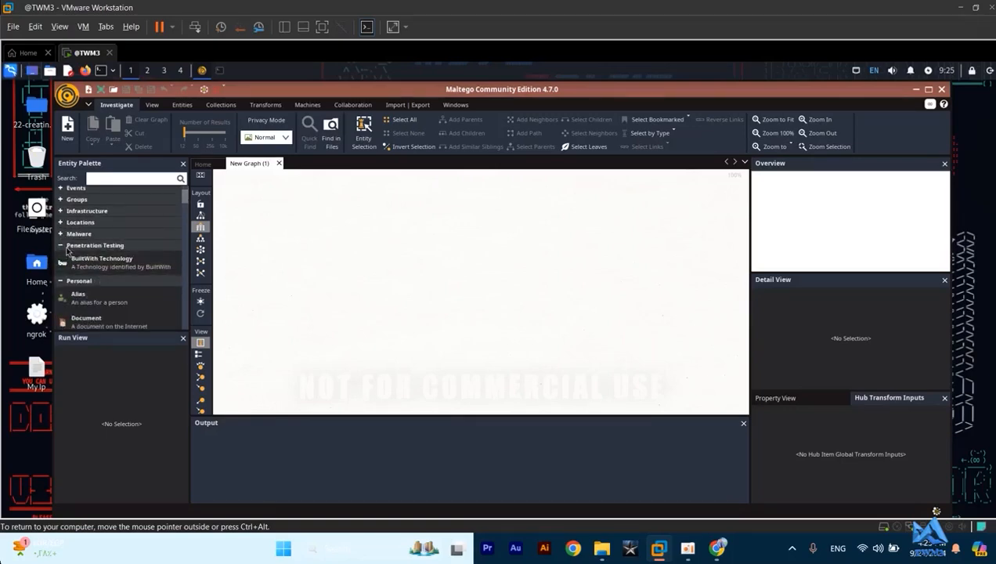
pyautogui.click(65, 247)
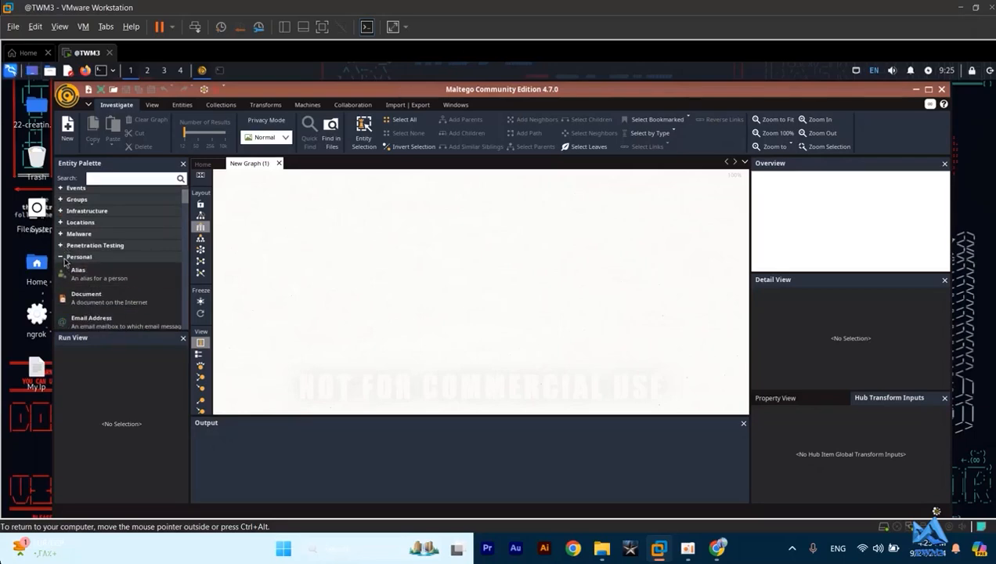
pyautogui.click(64, 258)
pyautogui.click(65, 268)
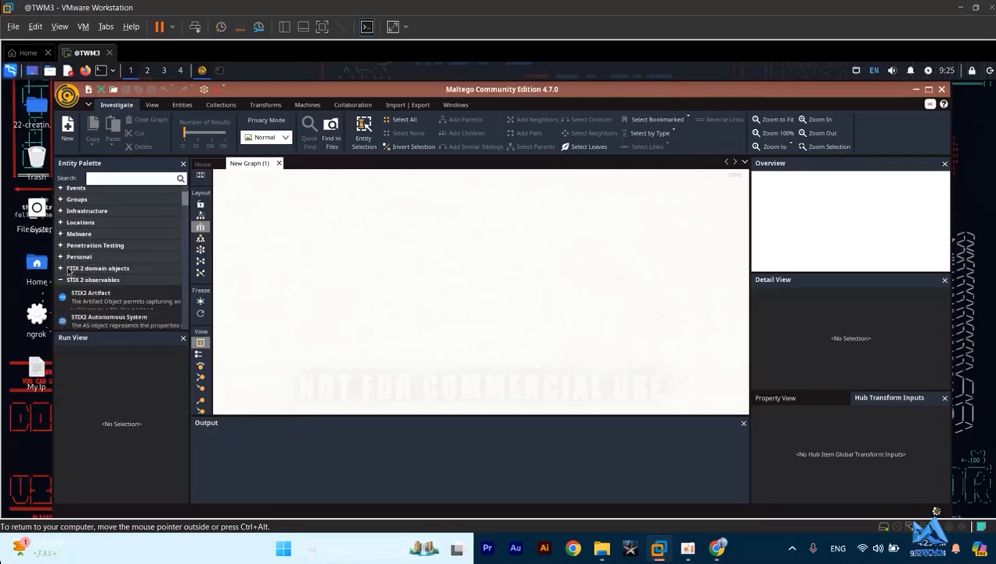
pyautogui.click(62, 280)
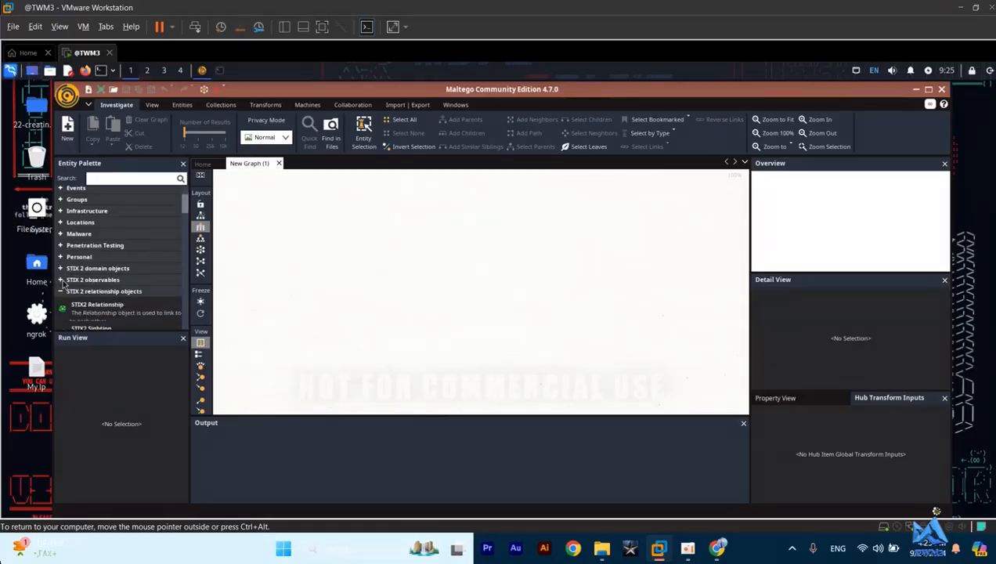
pyautogui.click(62, 291)
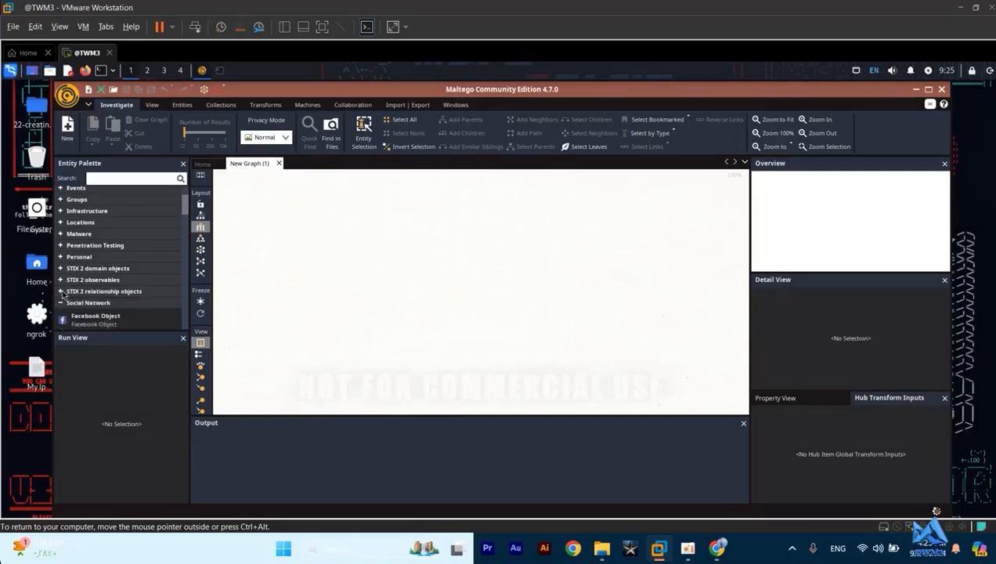
pyautogui.click(62, 302)
pyautogui.click(62, 314)
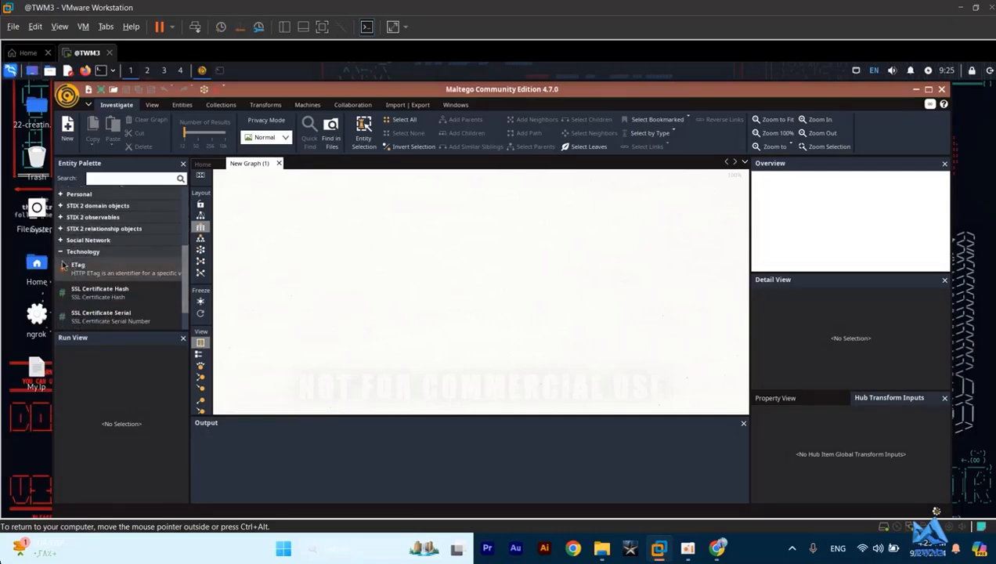
pyautogui.click(62, 251)
pyautogui.scroll(3, 103, 250)
pyautogui.scroll(-3, 102, 250)
pyautogui.click(61, 302)
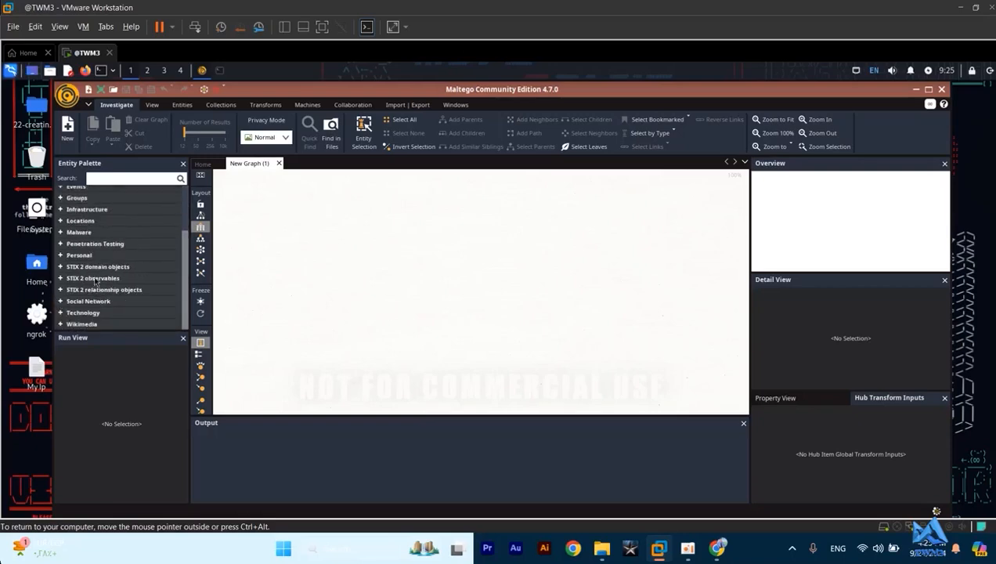
pyautogui.scroll(3, 117, 231)
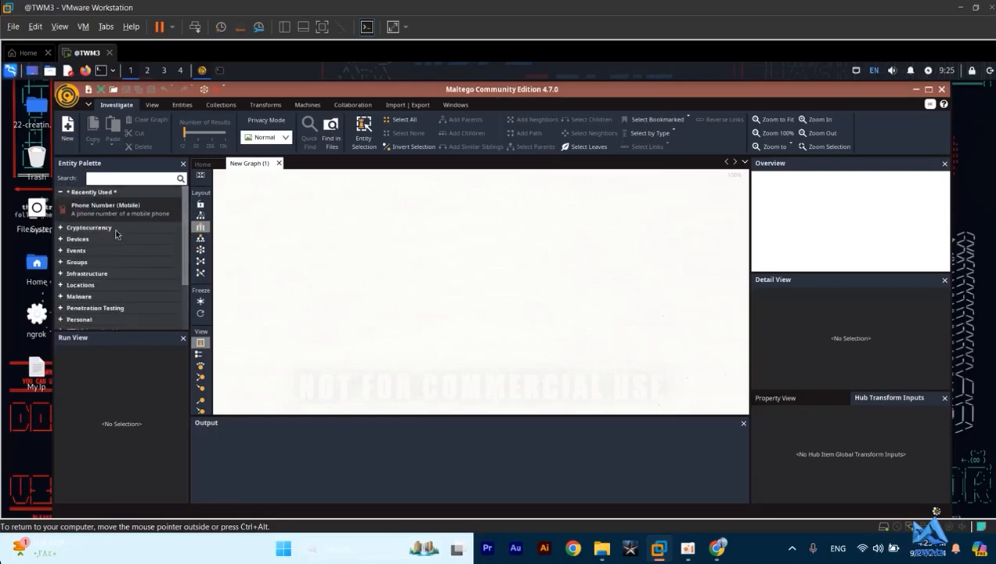
pyautogui.click(60, 192)
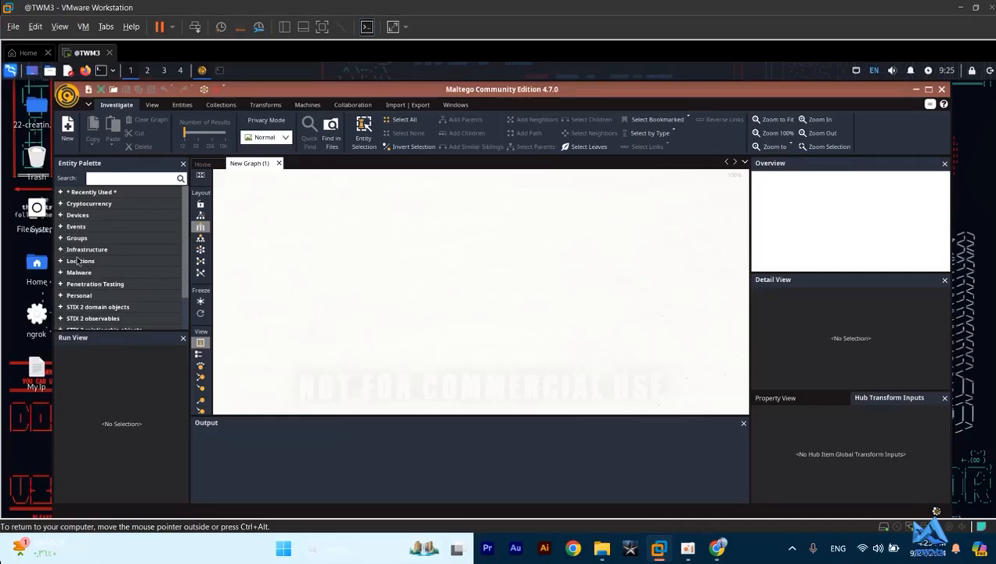
# - Expand the Locations category to look through its entity types, and collapse it again
pyautogui.click(79, 264)
pyautogui.scroll(-3, 89, 283)
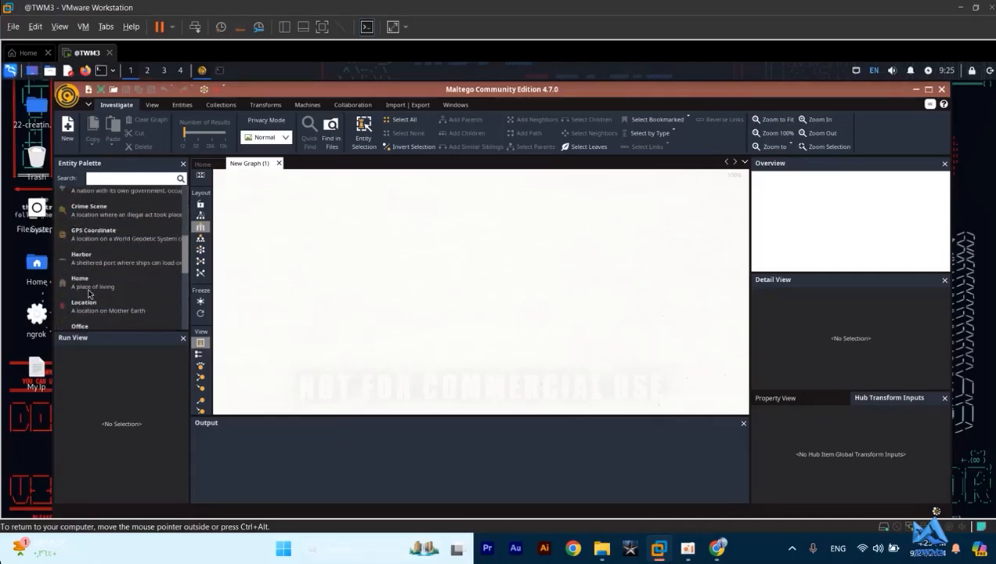
pyautogui.scroll(3, 88, 284)
pyautogui.click(62, 263)
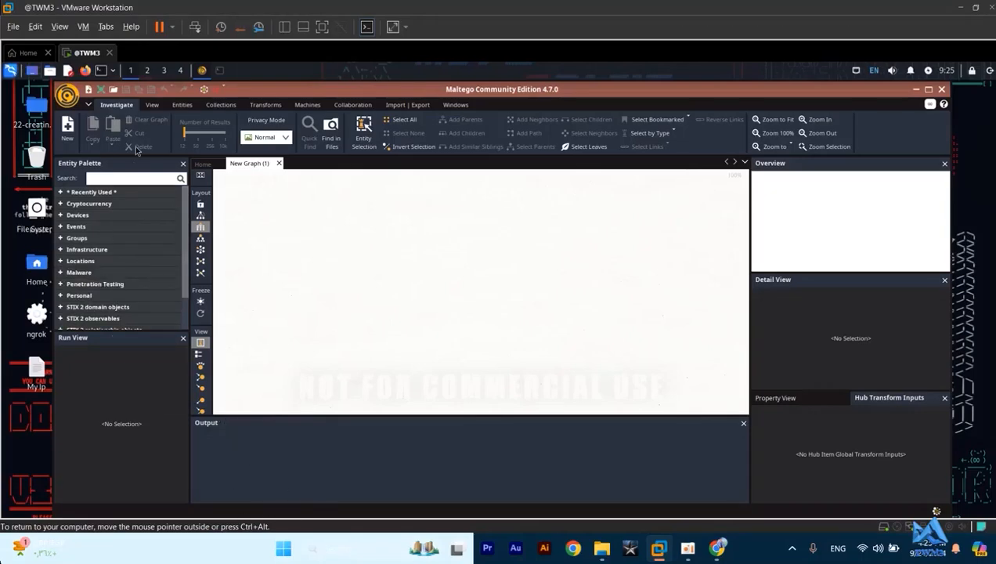
# - Search the Entity Palette for "websi" and add a Website entity to the upper middle of the graph
pyautogui.click(125, 179)
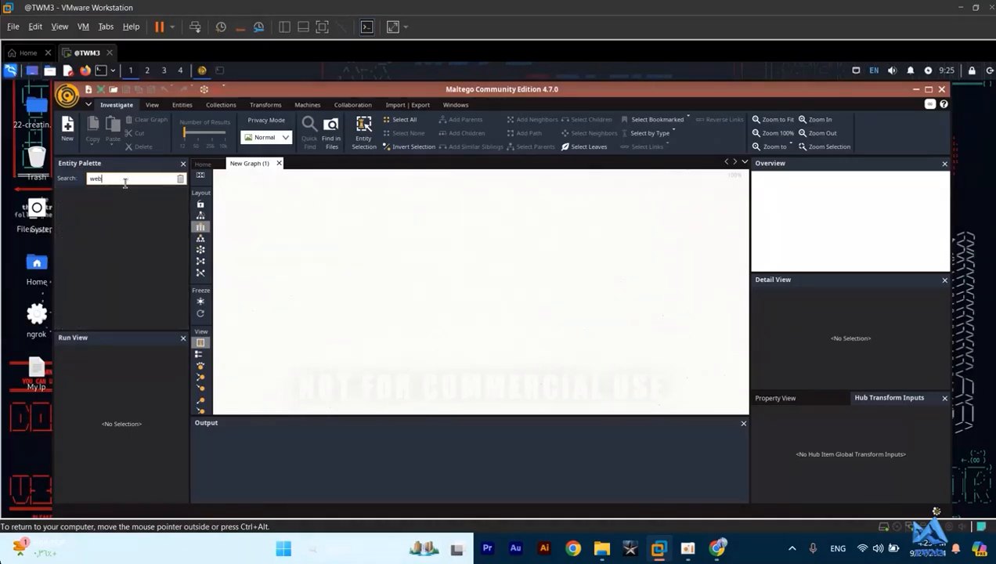
pyautogui.write('web')
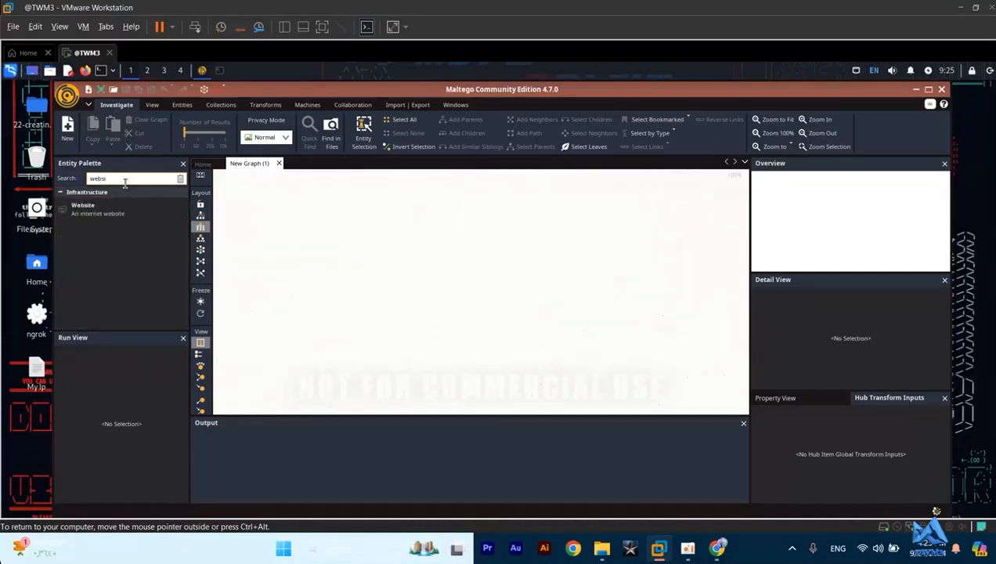
pyautogui.moveTo(84, 207); pyautogui.dragTo(476, 229)
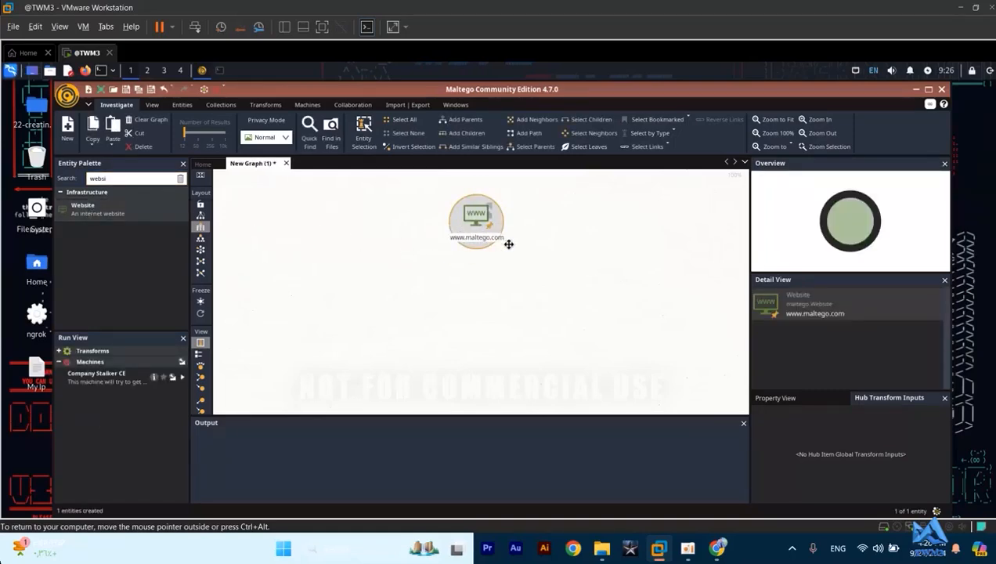
# - Change the Website entity's value to tesla.com
pyautogui.doubleClick(479, 236)
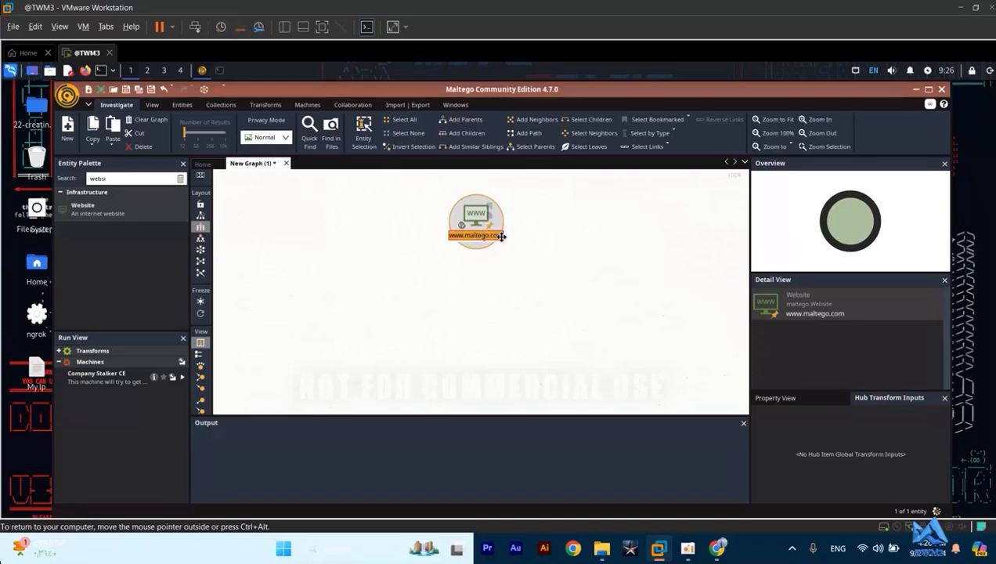
pyautogui.write('tesla.com')
pyautogui.press('Return')
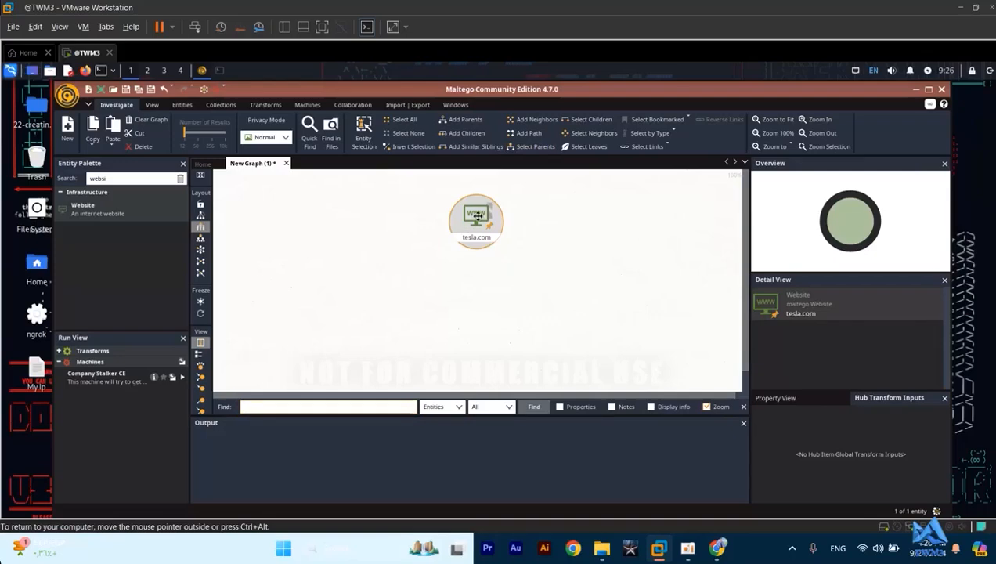
# - Show the Property View for the tesla.com entity and check its Website property
pyautogui.click(771, 173)
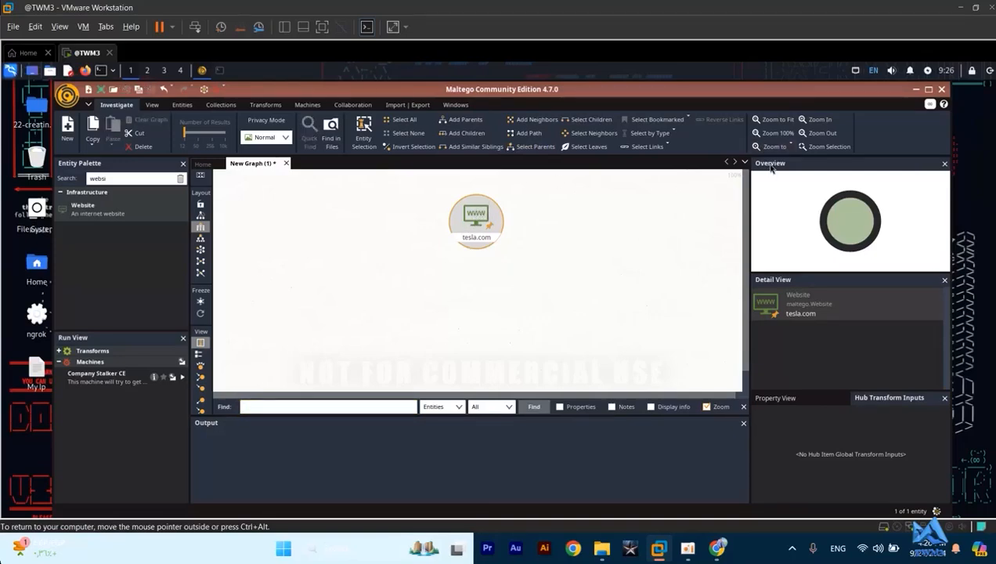
pyautogui.click(772, 399)
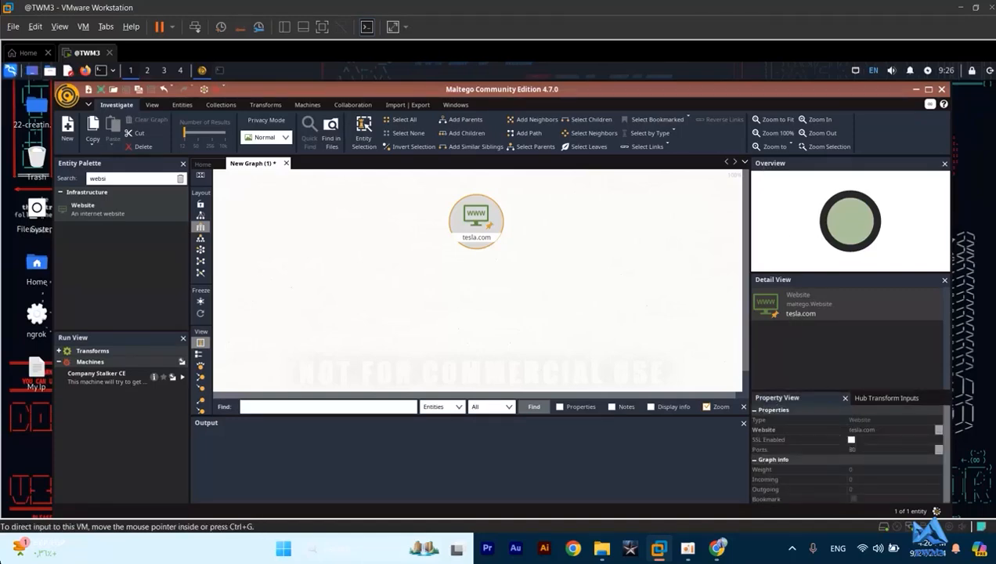
pyautogui.click(869, 433)
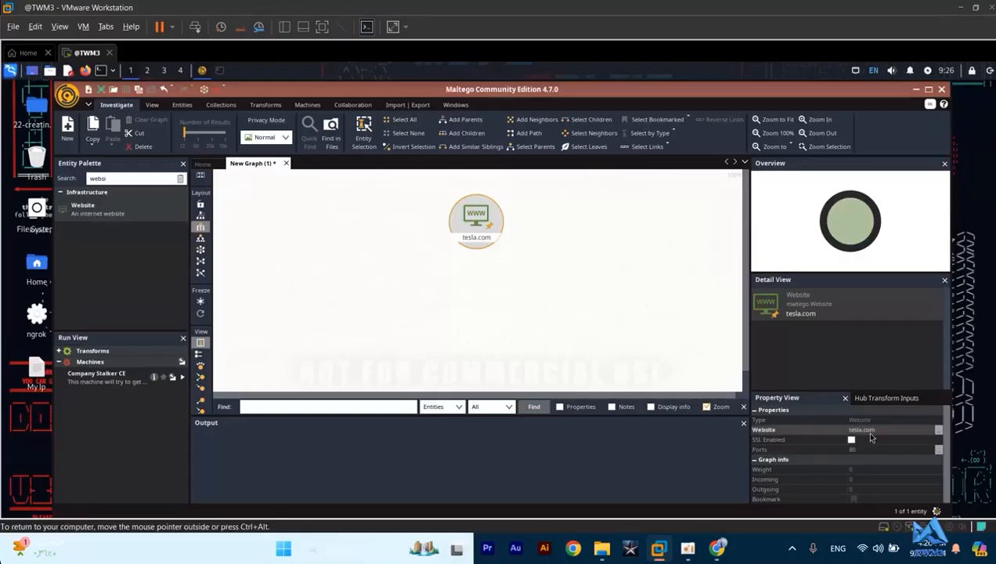
pyautogui.click(870, 433)
# - Reselect the tesla.com entity, view its details without changing them, and move it slightly upward on the graph
pyautogui.click(540, 270)
pyautogui.click(478, 215)
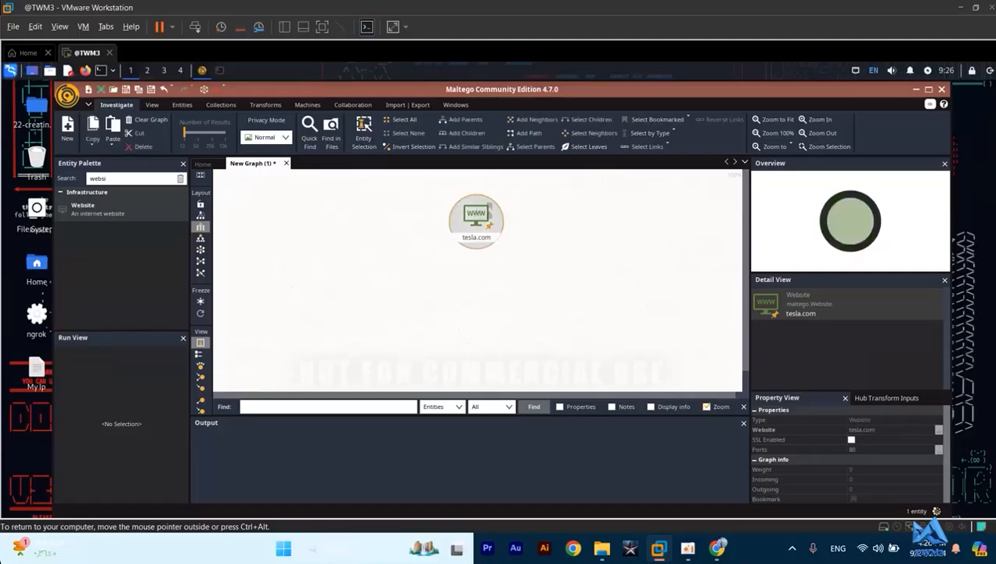
pyautogui.rightClick(474, 213)
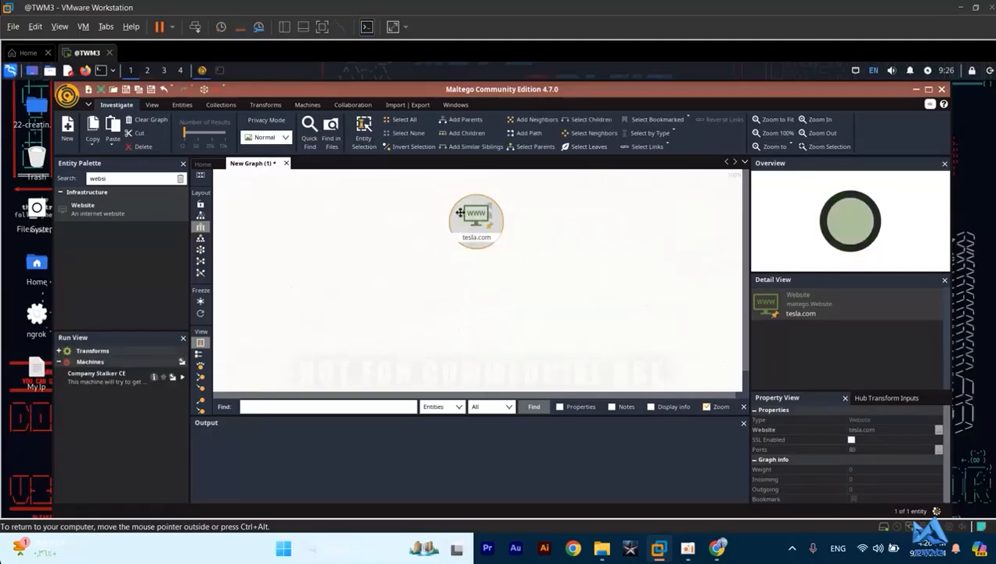
pyautogui.doubleClick(471, 217)
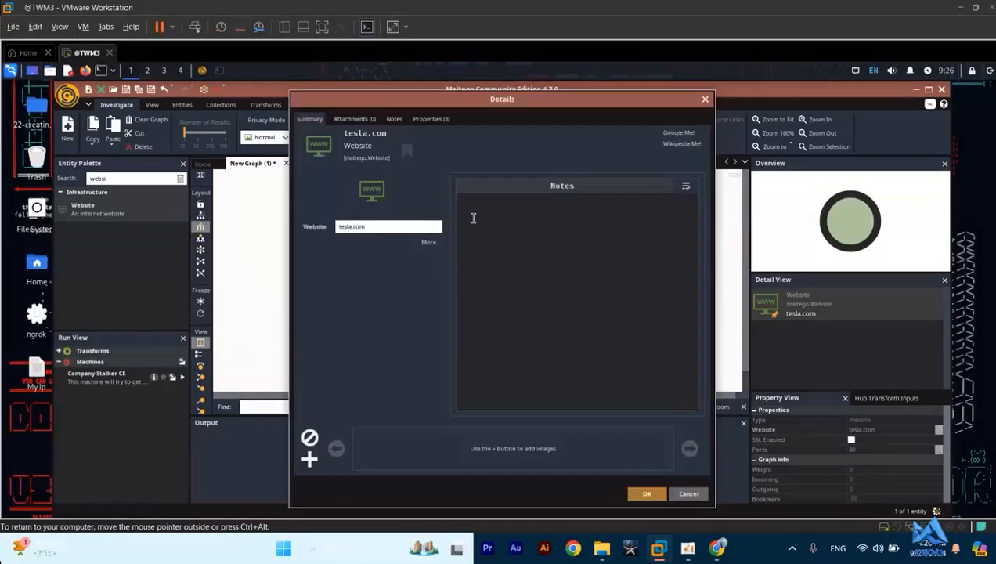
pyautogui.click(382, 229)
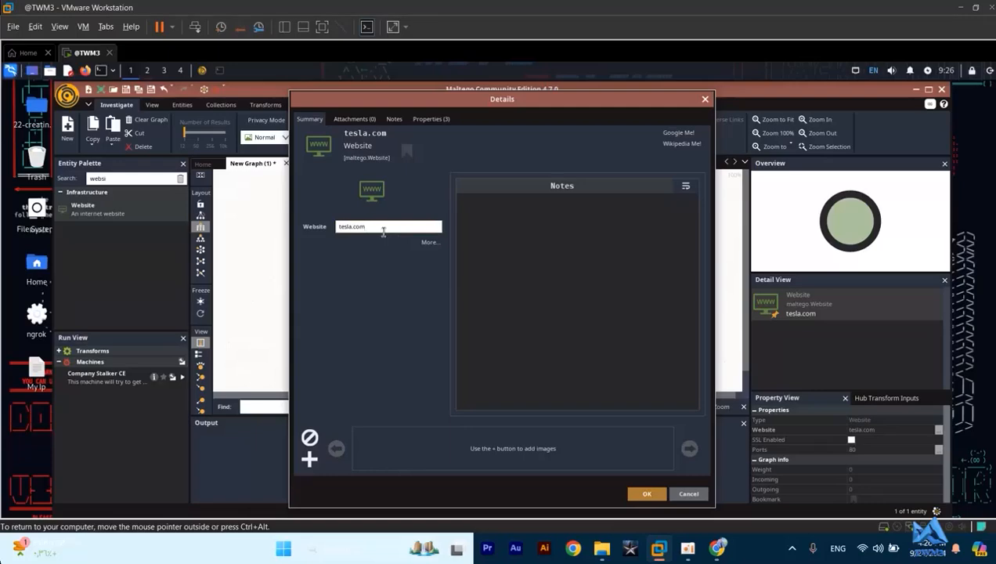
pyautogui.click(704, 99)
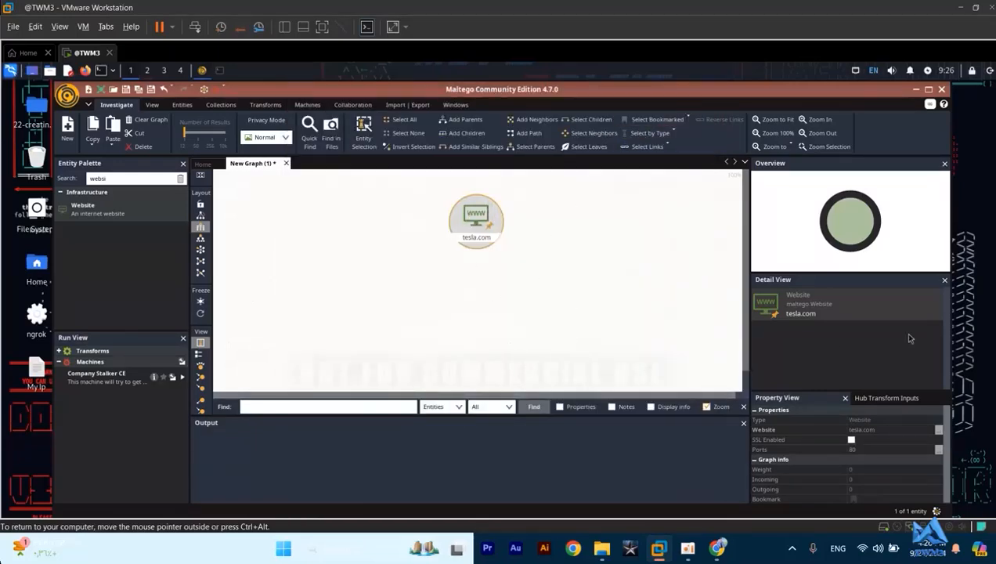
pyautogui.moveTo(479, 207); pyautogui.dragTo(478, 193)
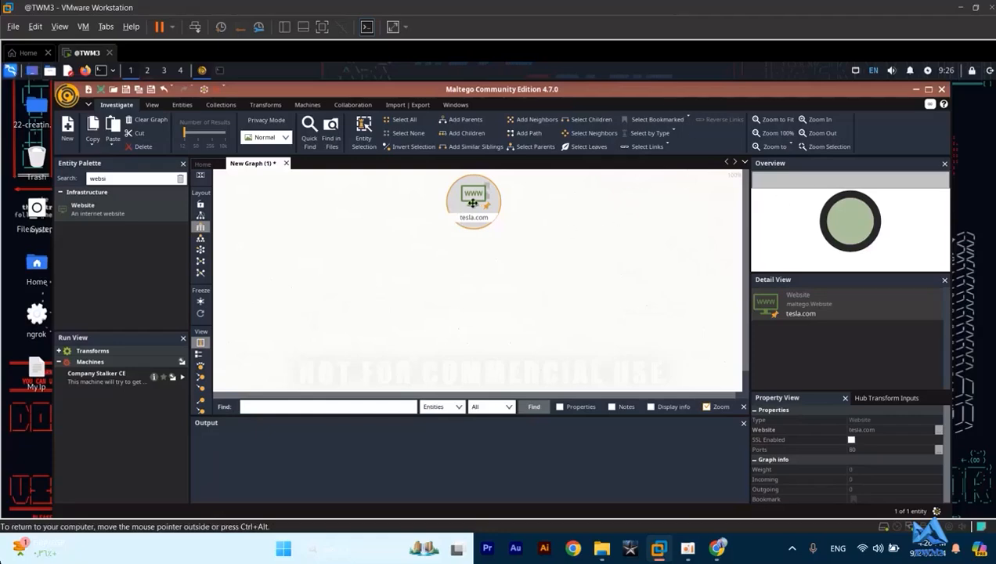
# - Switch to the terminal, run ping tesla.com to resolve the site's IP address, and stop it after a few replies
pyautogui.click(219, 72)
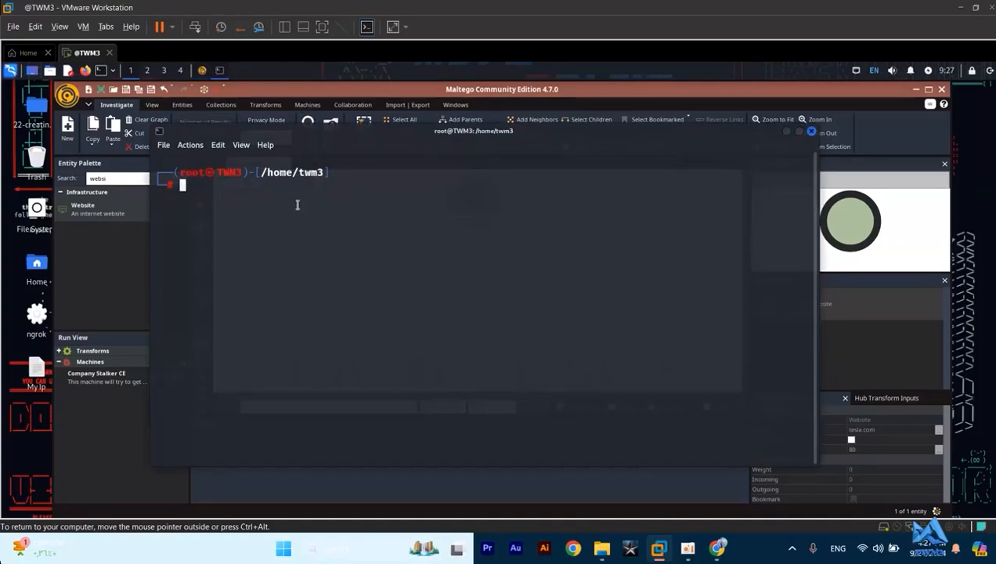
pyautogui.write('ping tesla.com')
pyautogui.press('Return')
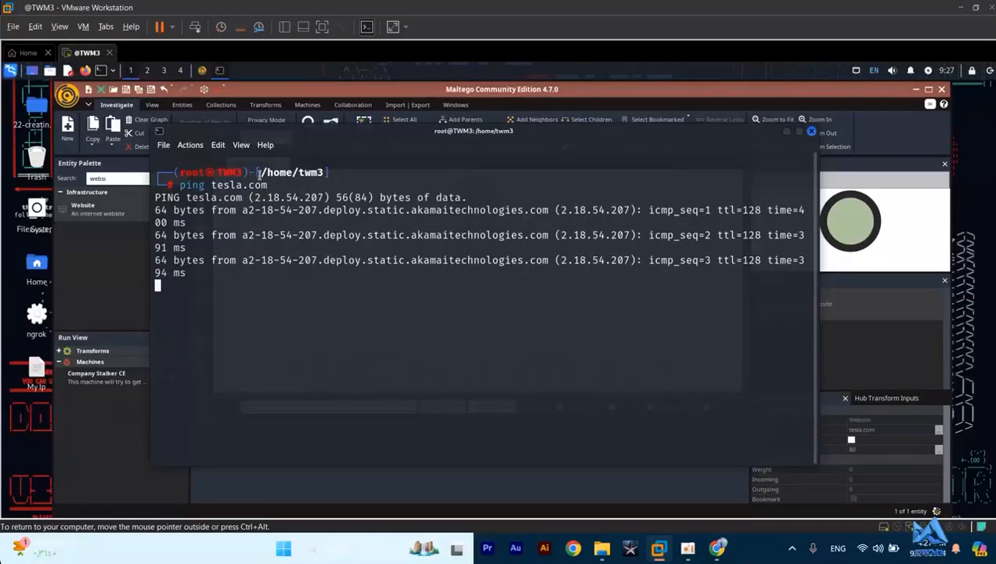
pyautogui.moveTo(261, 197); pyautogui.dragTo(325, 196)
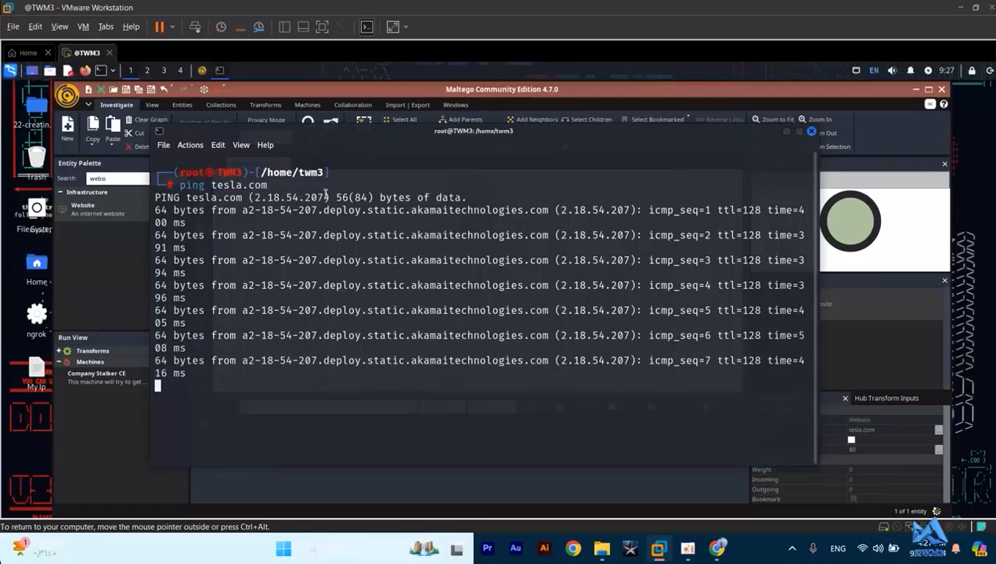
pyautogui.hotkey('ctrl', 'c')
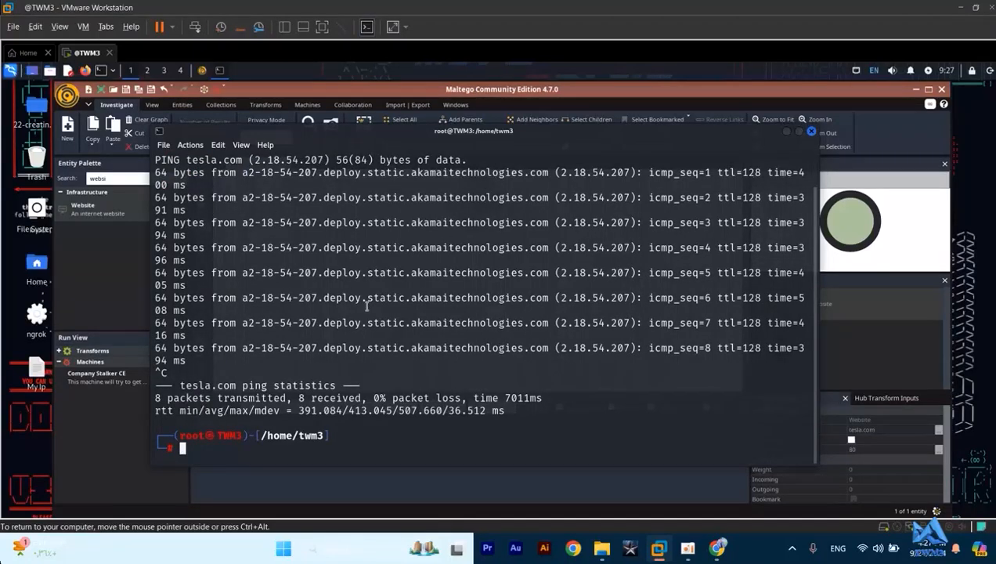
# - Copy the IP address 2.18.54.207 from the first line of the ping output and close the terminal
pyautogui.scroll(1, 375, 321)
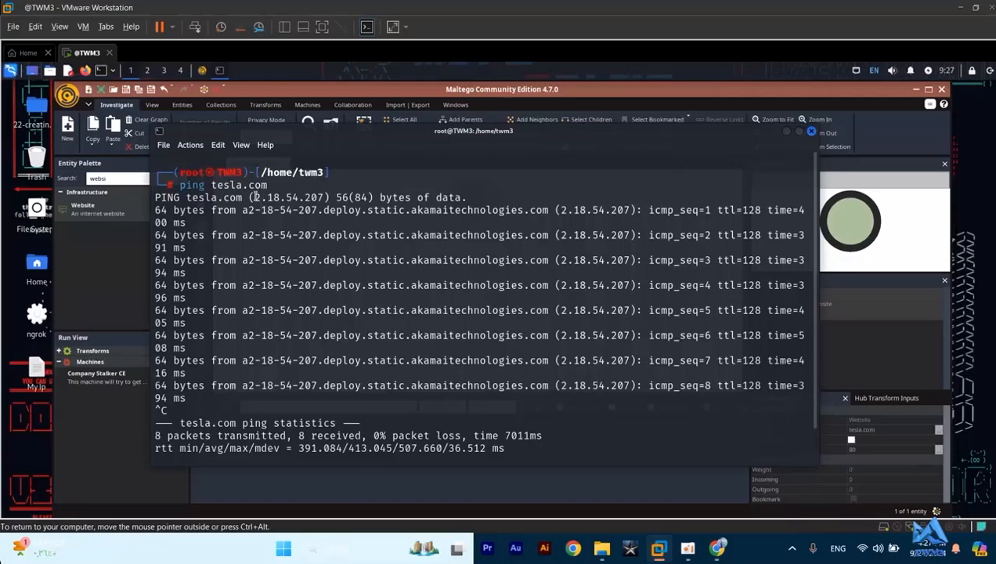
pyautogui.moveTo(253, 197); pyautogui.dragTo(325, 198)
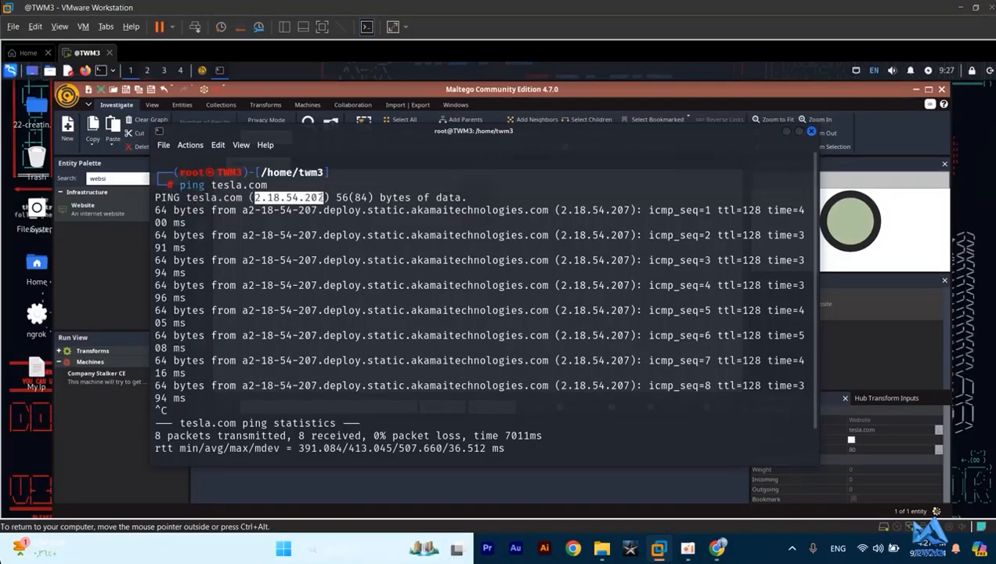
pyautogui.rightClick(323, 199)
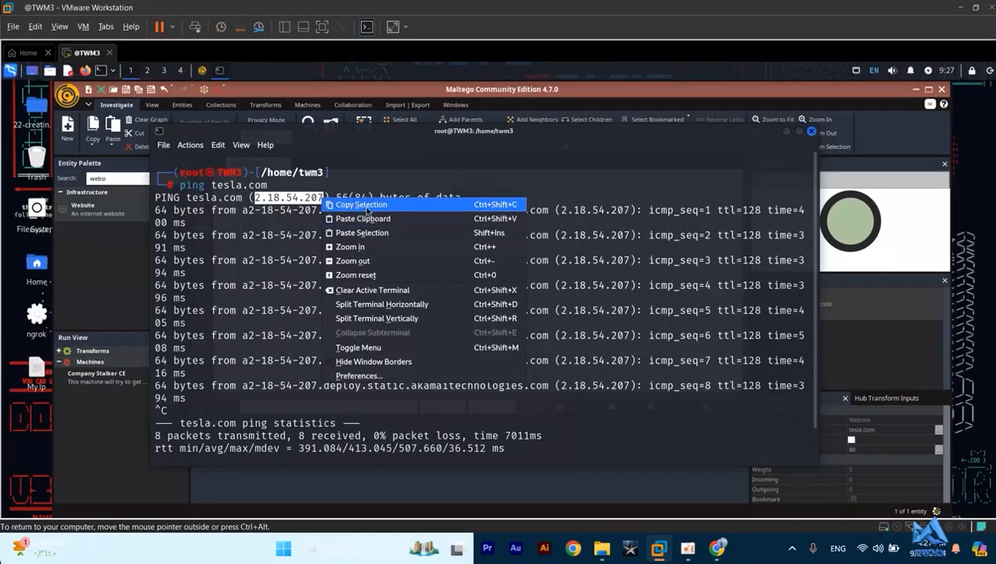
pyautogui.click(361, 205)
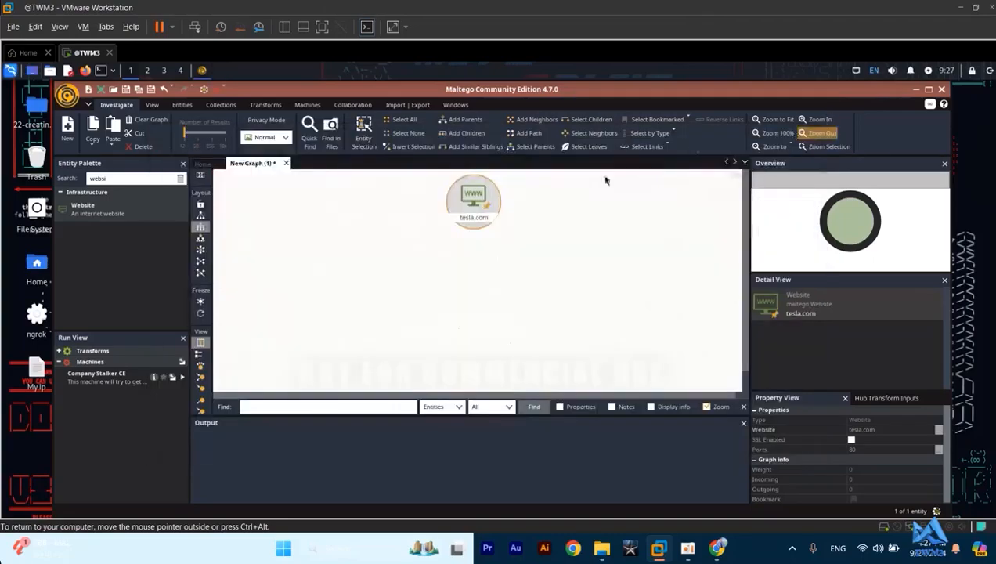
pyautogui.click(811, 131)
# - Search the Entity Palette for "ip" and add an IPv4 Address entity to the graph, below and to the left of tesla.com
pyautogui.click(119, 179)
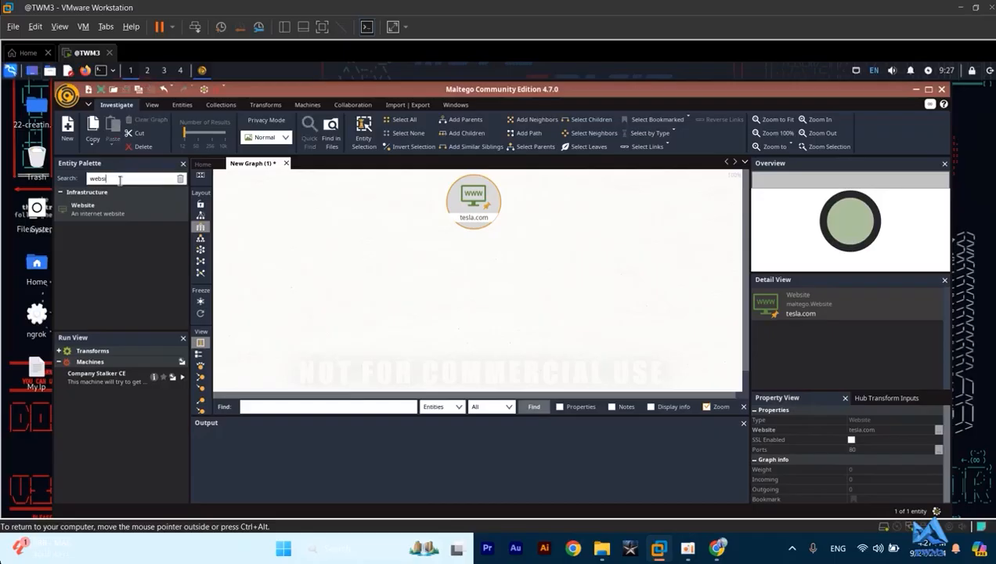
pyautogui.press('BackSpace')
pyautogui.press('BackSpace')
pyautogui.press('BackSpace')
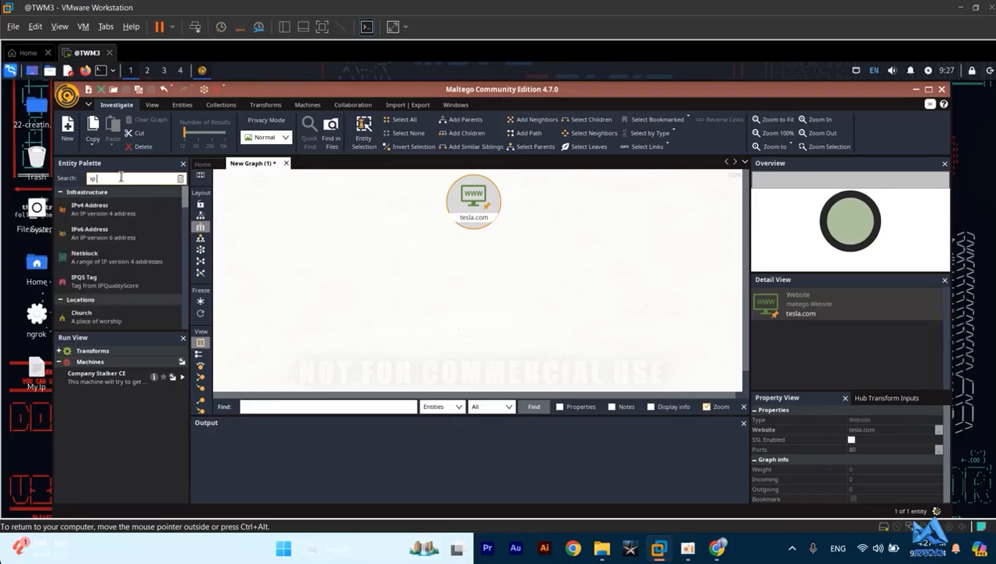
pyautogui.write('ip add')
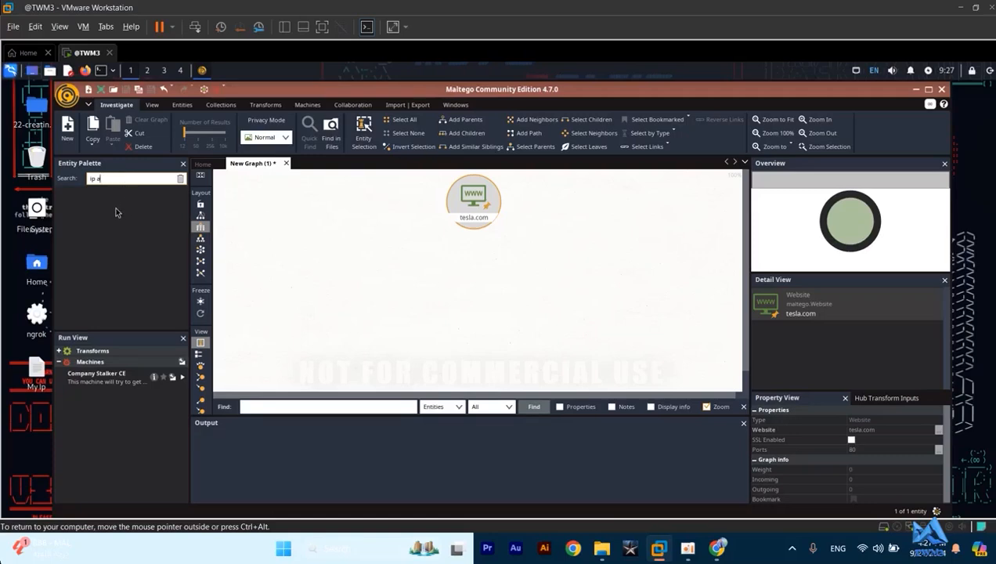
pyautogui.press('BackSpace')
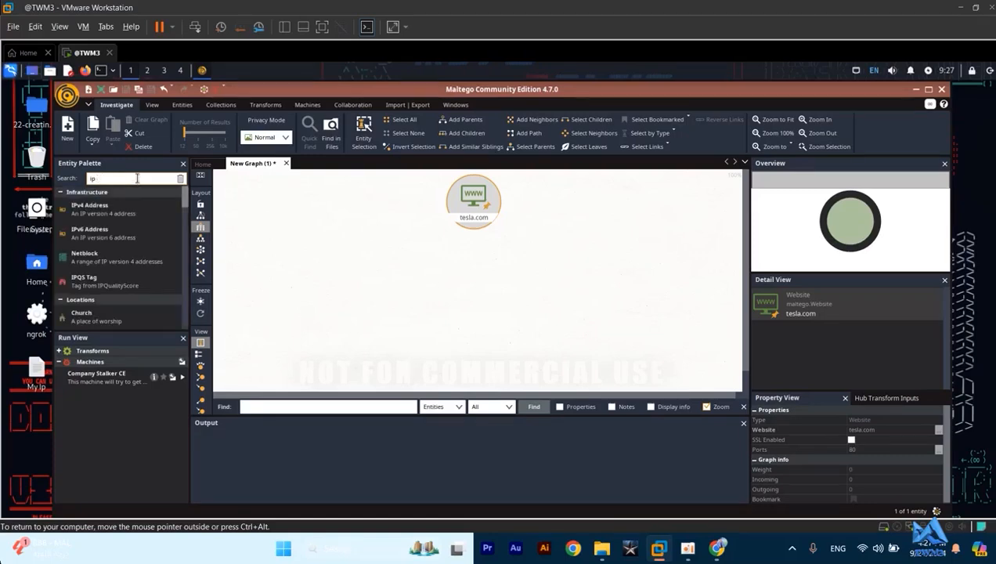
pyautogui.moveTo(88, 217); pyautogui.dragTo(373, 275)
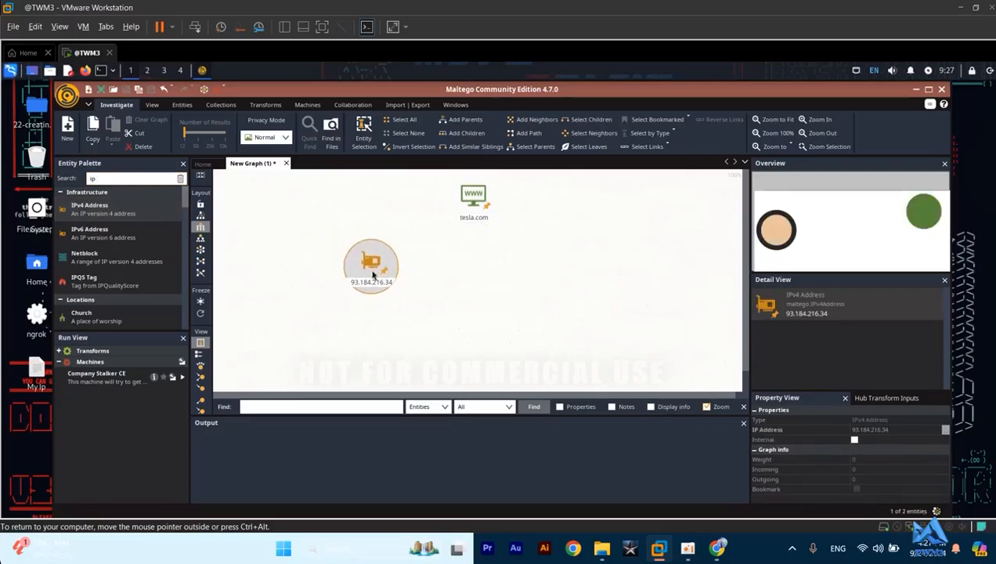
# - Change the IPv4 Address entity's value to the copied address 2.18.54.207
pyautogui.click(370, 283)
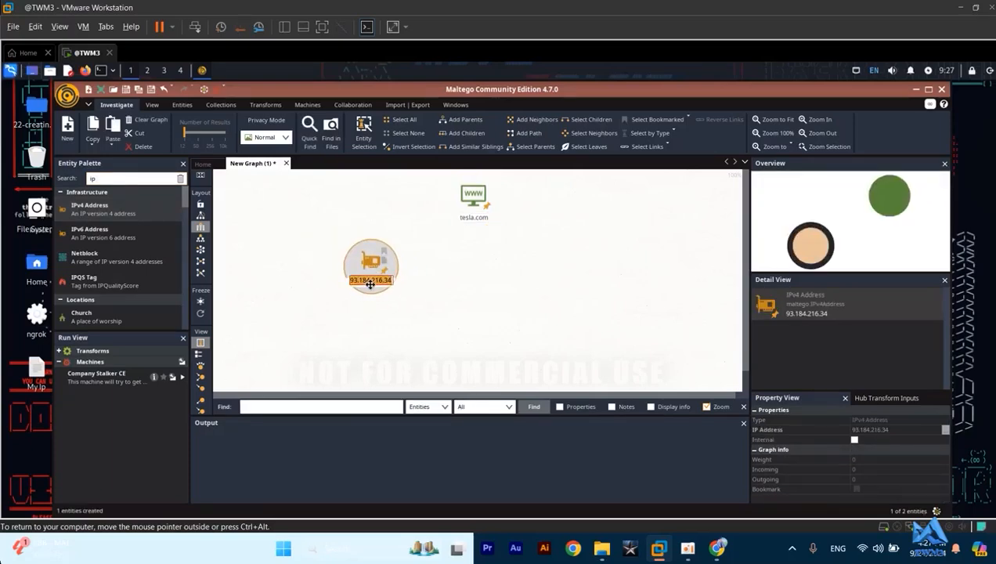
pyautogui.hotkey('ctrl', 'v')
pyautogui.press('Return')
# - Link tesla.com to the IPv4 Address entity with a red link labelled "ip tesla", and move the address entity slightly down and left
pyautogui.click(478, 203)
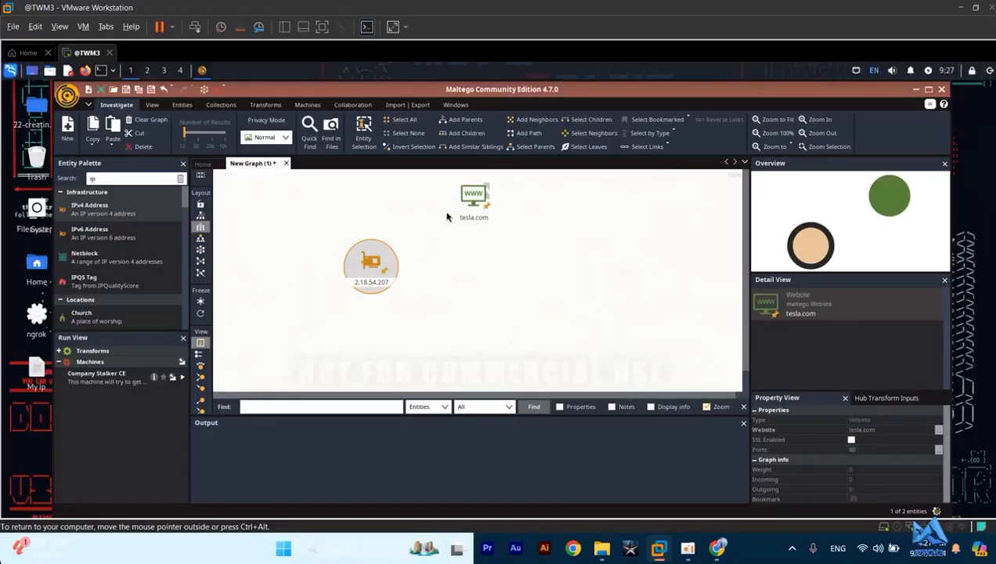
pyautogui.moveTo(480, 194); pyautogui.dragTo(394, 259)
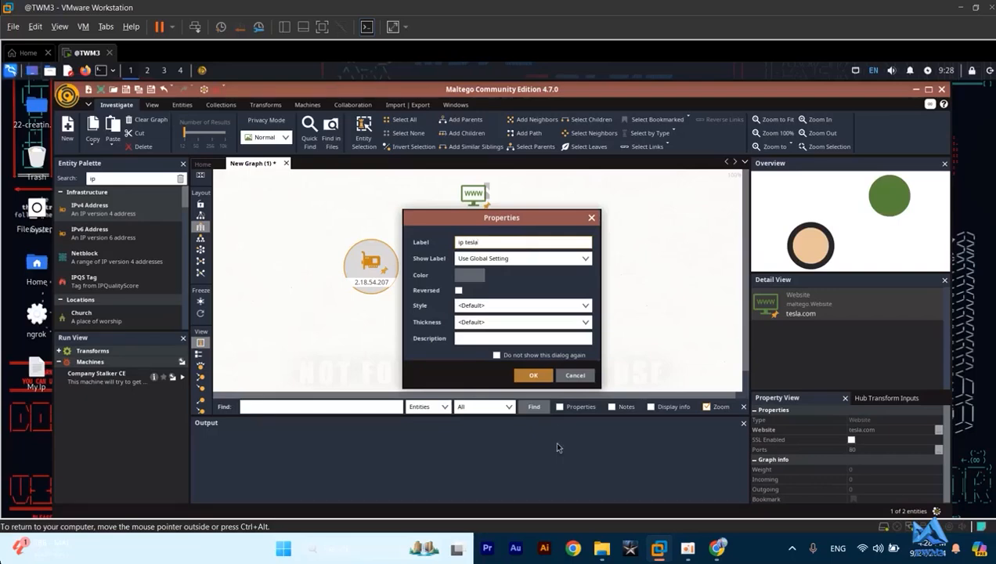
pyautogui.click(466, 278)
pyautogui.click(492, 290)
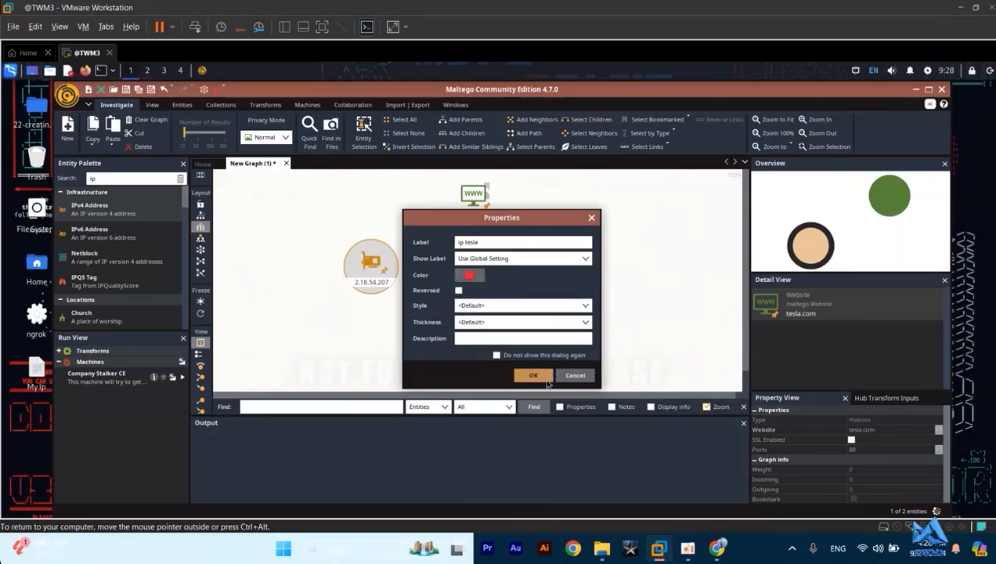
pyautogui.click(543, 376)
pyautogui.moveTo(368, 266); pyautogui.dragTo(337, 294)
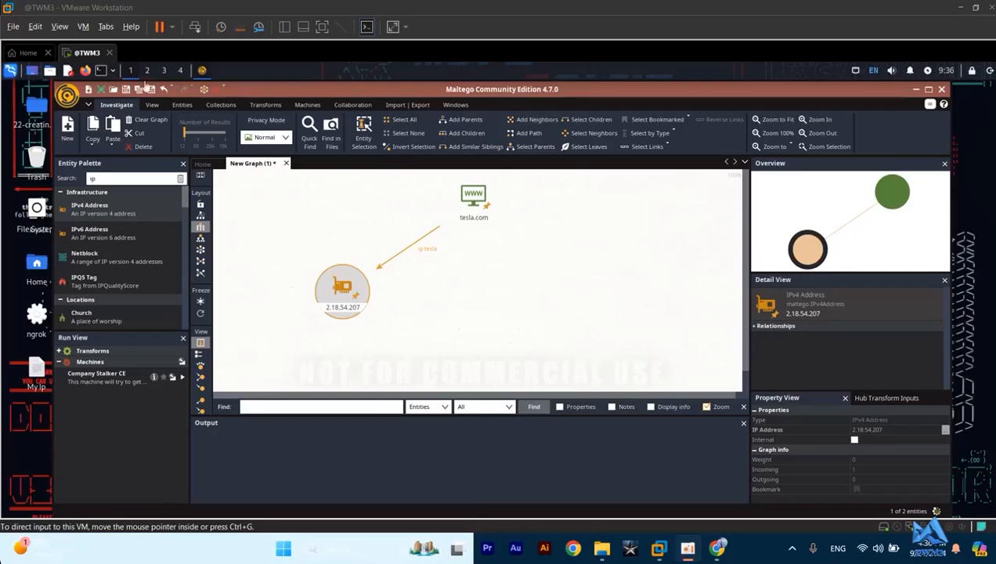
# - Replace the Entity Palette search text with "person" to find the Person entity type
pyautogui.click(138, 181)
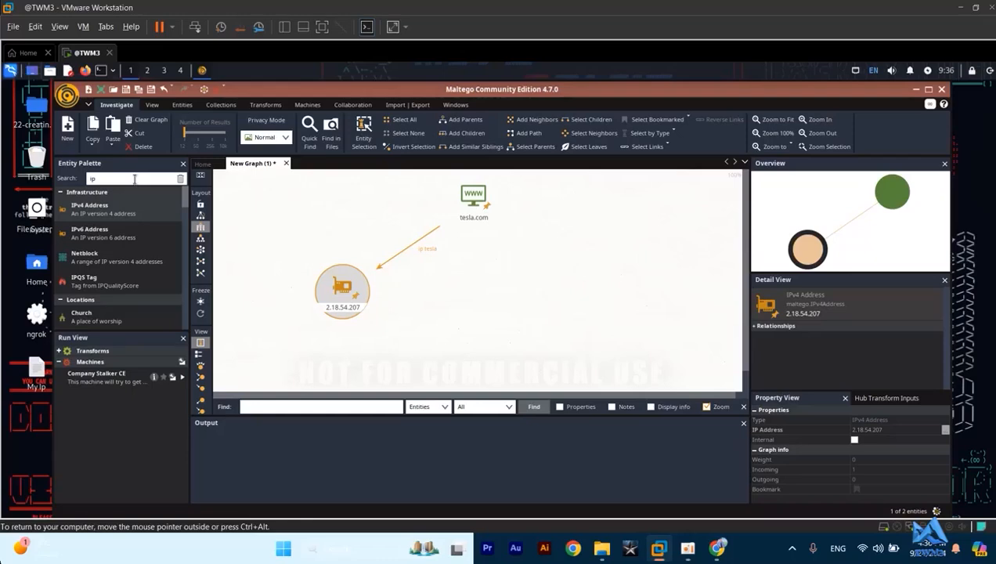
pyautogui.click(135, 178)
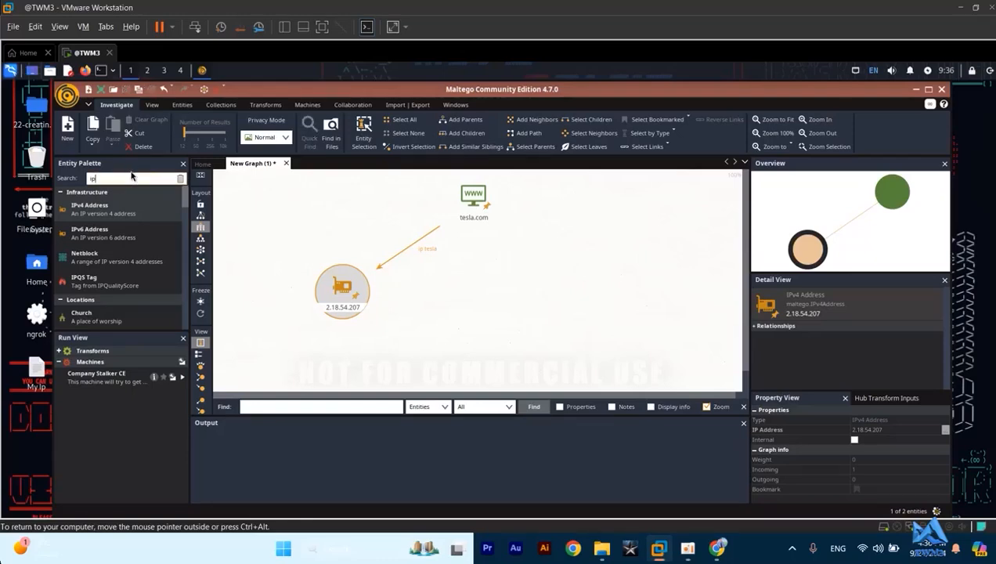
pyautogui.press('BackSpace')
pyautogui.press('BackSpace')
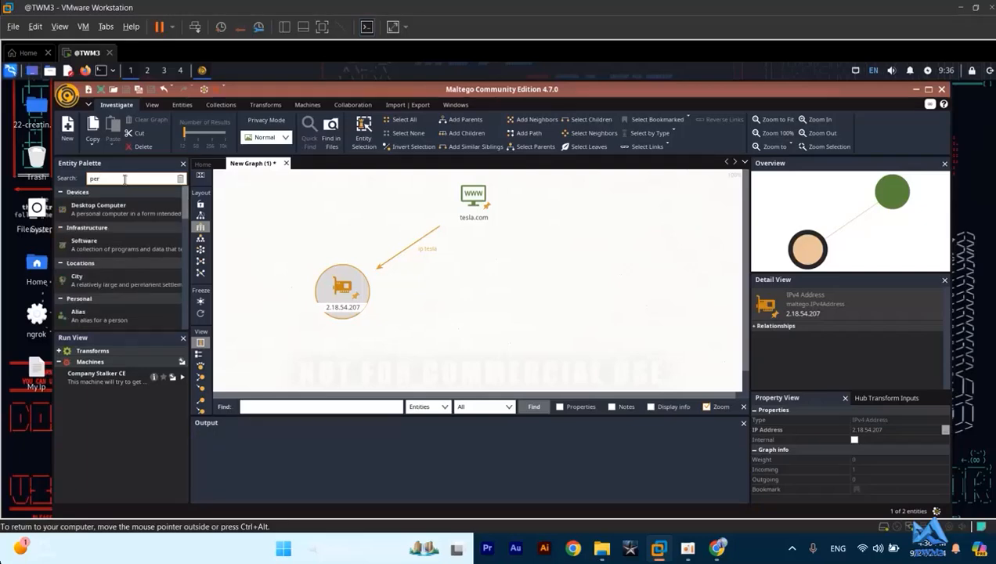
pyautogui.press('BackSpace')
pyautogui.press('BackSpace')
pyautogui.press('BackSpace')
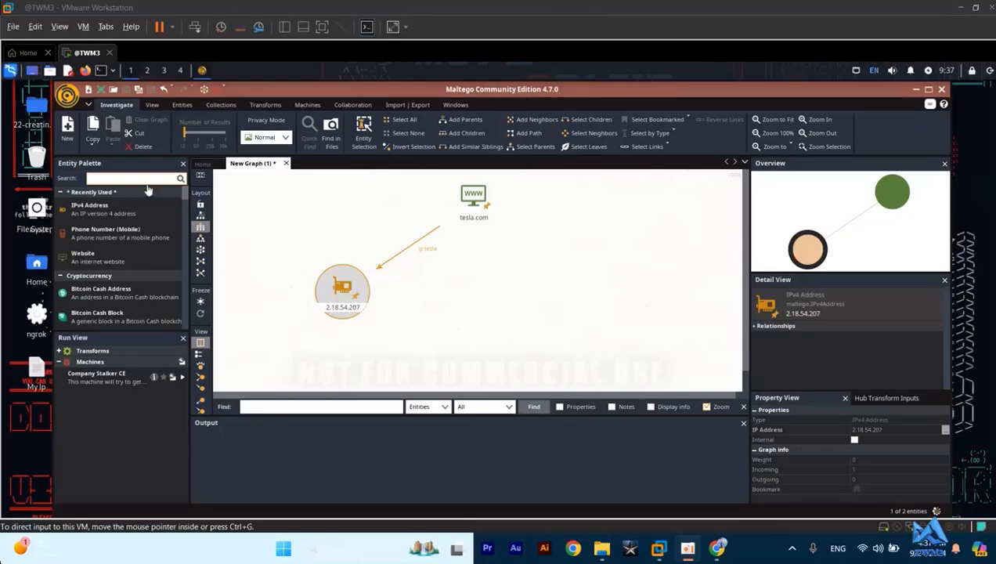
pyautogui.click(110, 179)
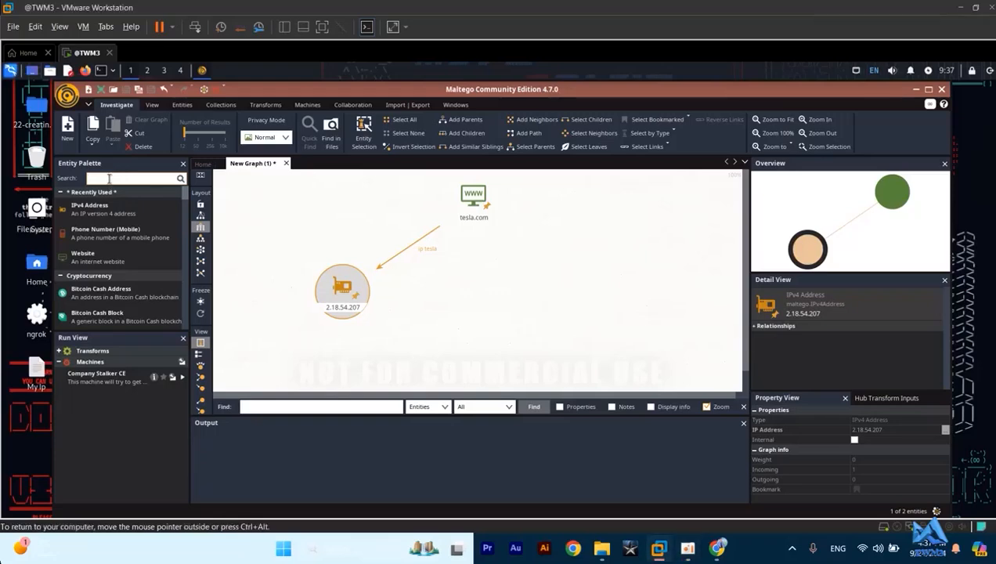
pyautogui.write('erson')
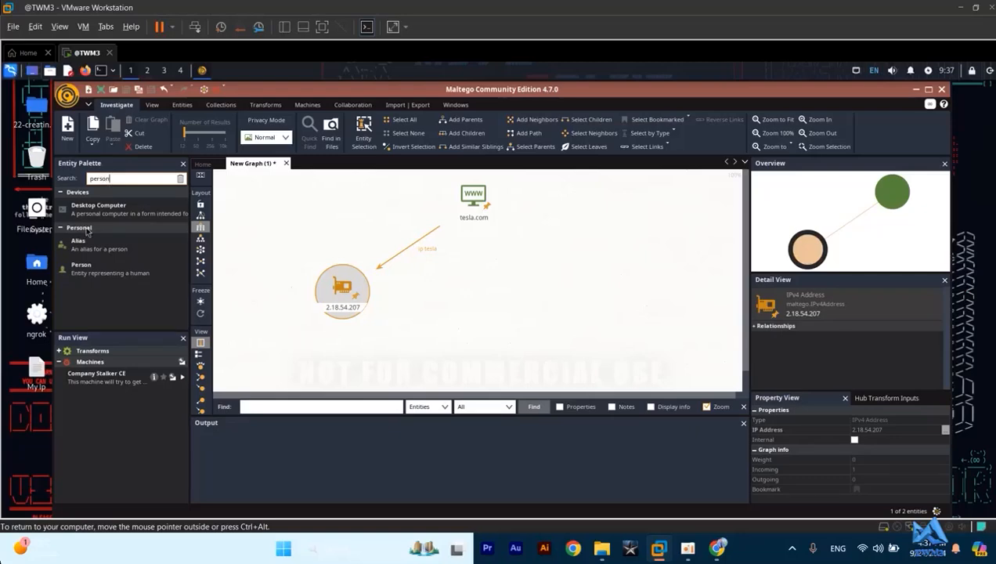
# - Add a Person entity below tesla.com on the graph and enter the person's name as its value
pyautogui.moveTo(85, 270); pyautogui.dragTo(459, 300)
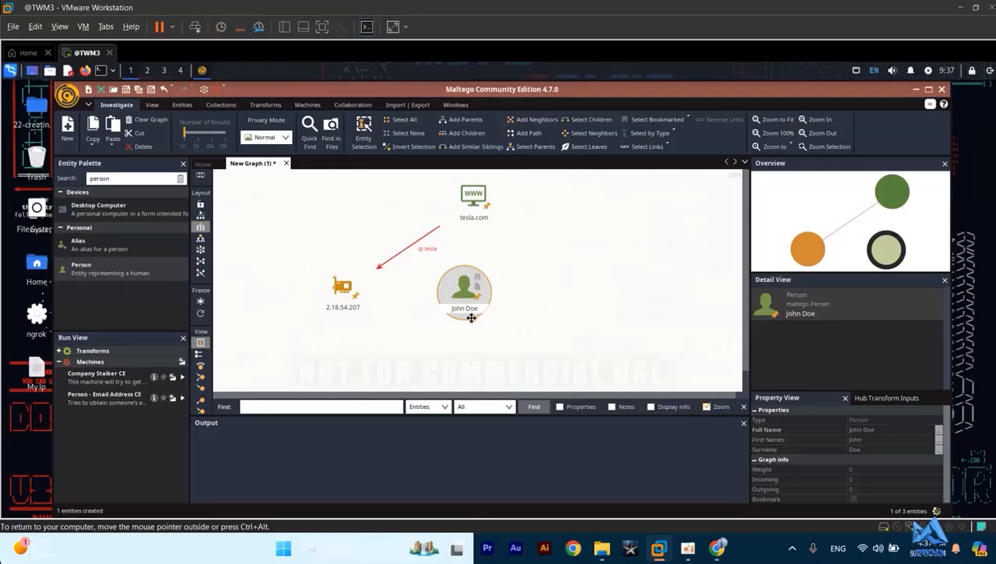
pyautogui.click(467, 307)
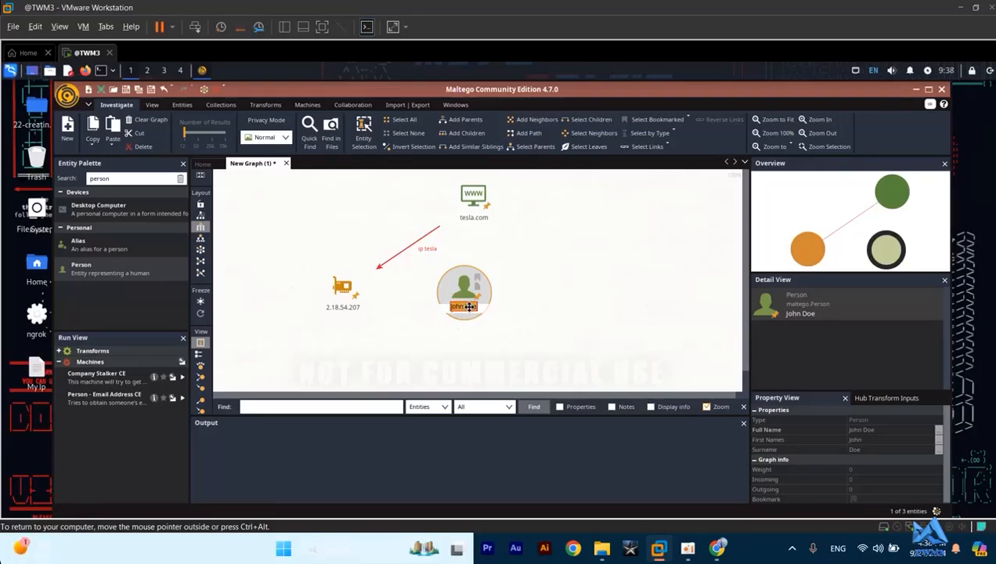
pyautogui.write('mr g')
# - Link tesla.com to the Person entity with a red link labelled "employee", and move the person slightly downward
pyautogui.click(474, 201)
pyautogui.moveTo(474, 201); pyautogui.dragTo(467, 274)
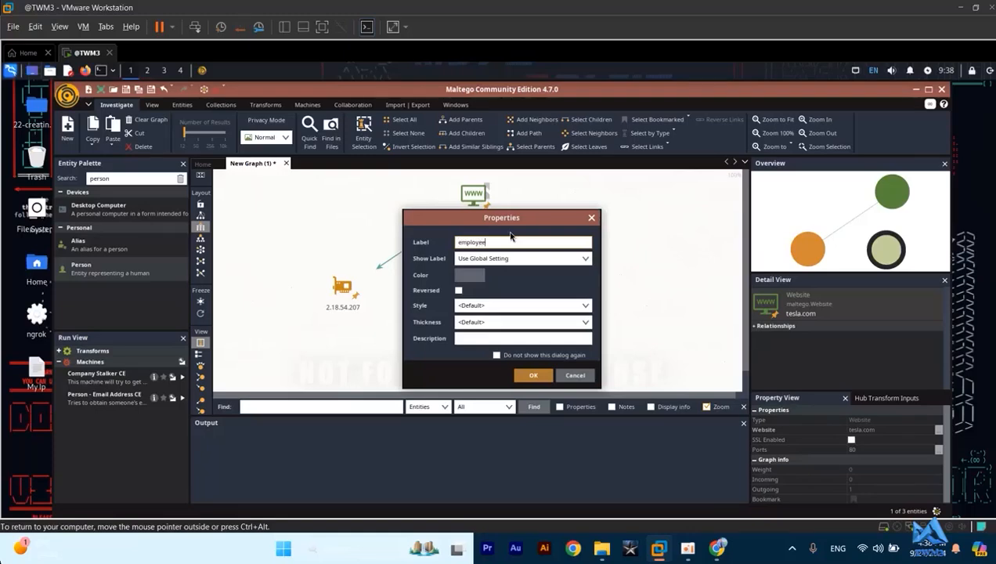
pyautogui.click(469, 275)
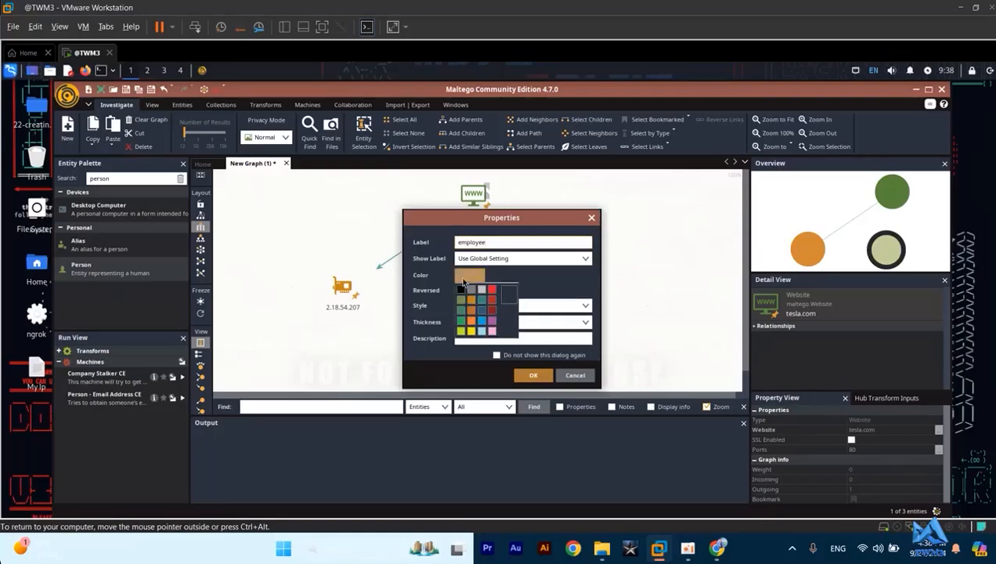
pyautogui.click(486, 290)
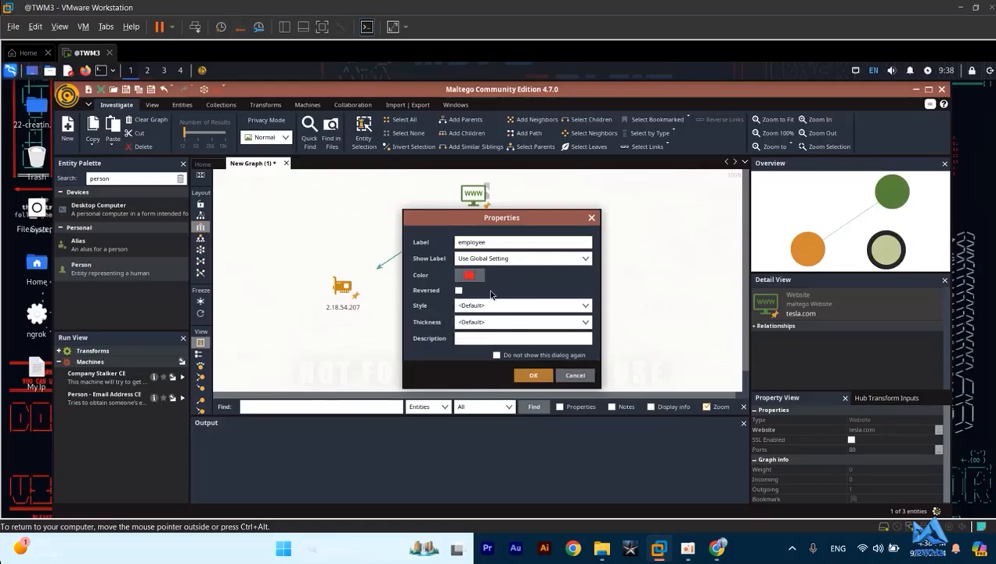
pyautogui.click(534, 376)
pyautogui.moveTo(467, 292); pyautogui.dragTo(470, 313)
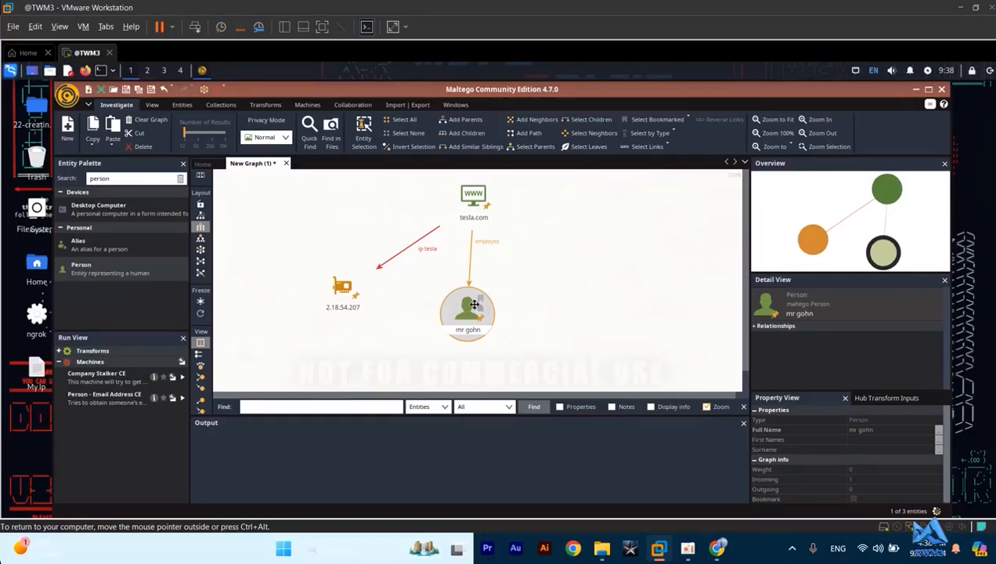
# - Search the Entity Palette for "phone" and add a Mobile Phone entity to the graph, up and to the right of the Person entity
pyautogui.click(479, 198)
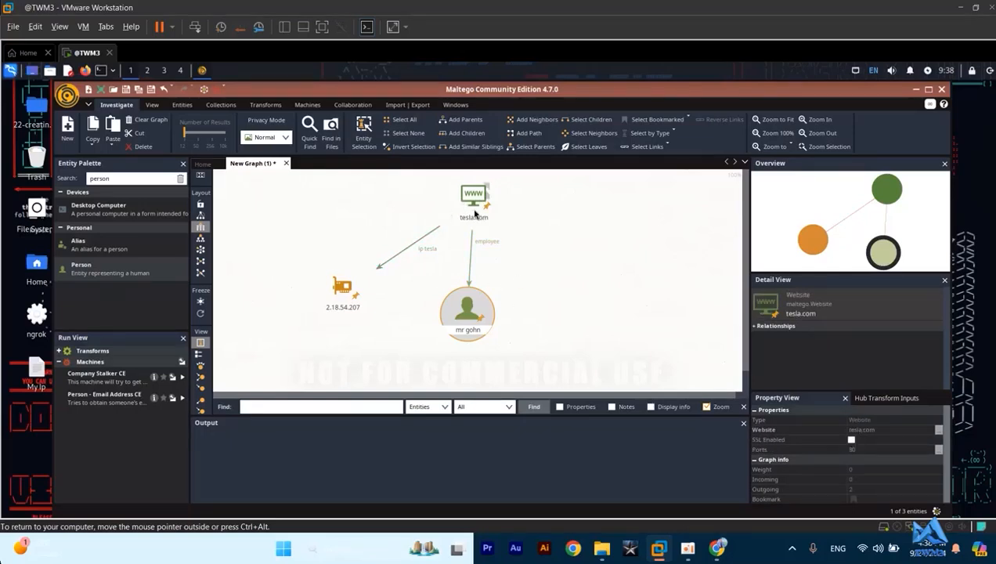
pyautogui.click(126, 177)
pyautogui.press('BackSpace')
pyautogui.press('BackSpace')
pyautogui.press('BackSpace')
pyautogui.press('BackSpace')
pyautogui.press('BackSpace')
pyautogui.press('BackSpace')
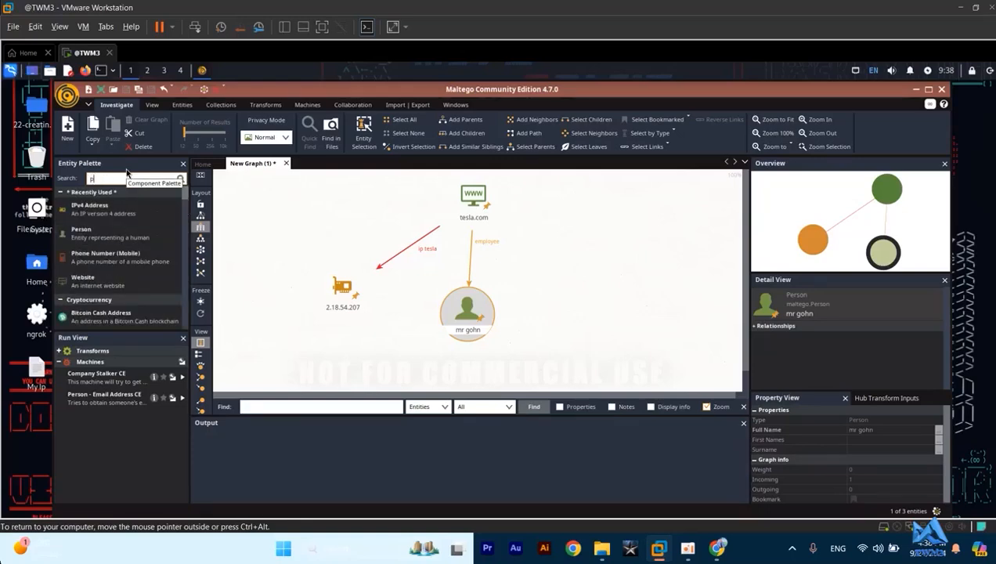
pyautogui.write('phone')
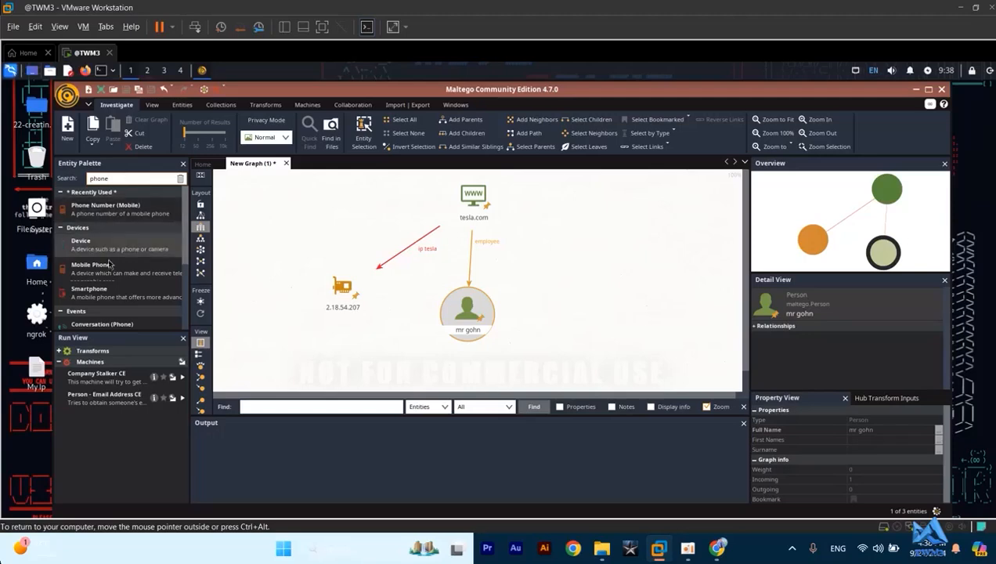
pyautogui.moveTo(90, 267); pyautogui.dragTo(545, 269)
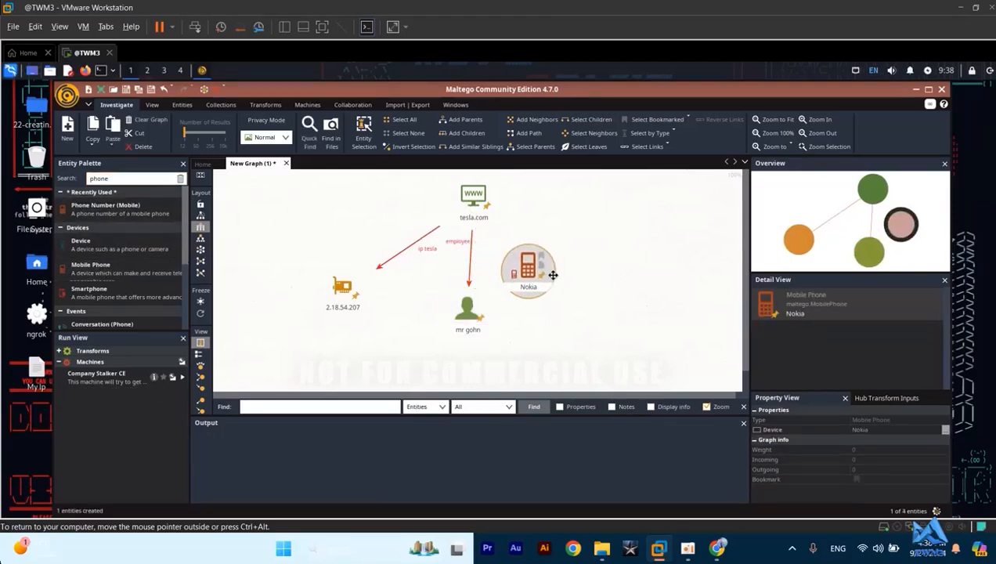
# - Replace the Mobile Phone entity's default device name with the employee's phone number
pyautogui.doubleClick(540, 281)
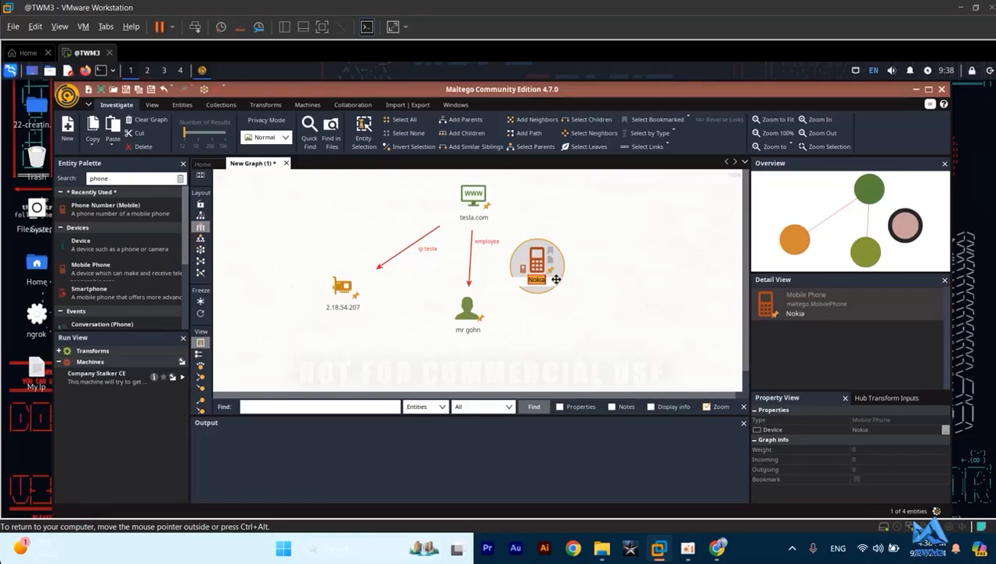
pyautogui.press('BackSpace')
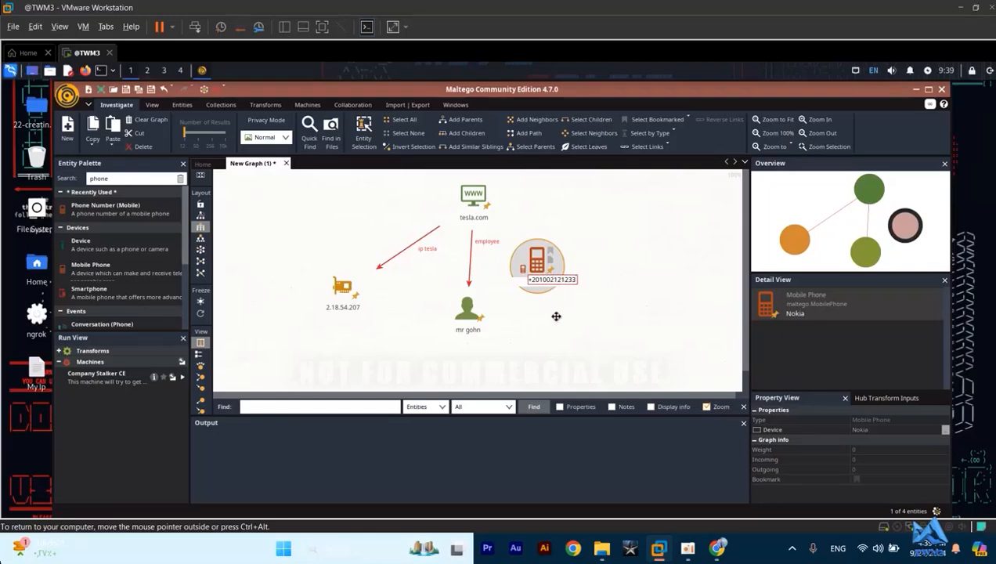
pyautogui.press('Return')
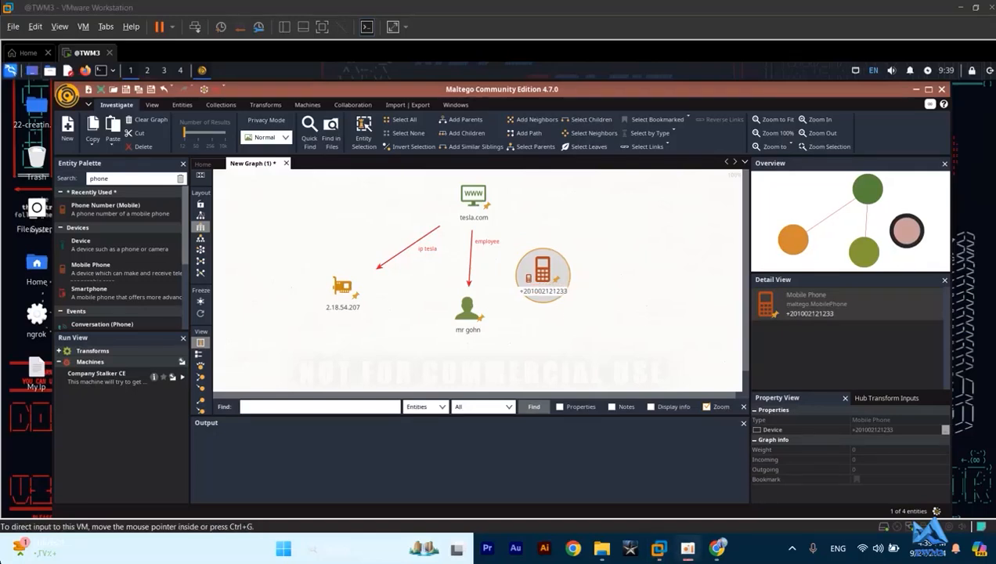
# - Move the Mobile Phone entity just below the employee and link the employee to it with the label "phone employee"
pyautogui.click(463, 295)
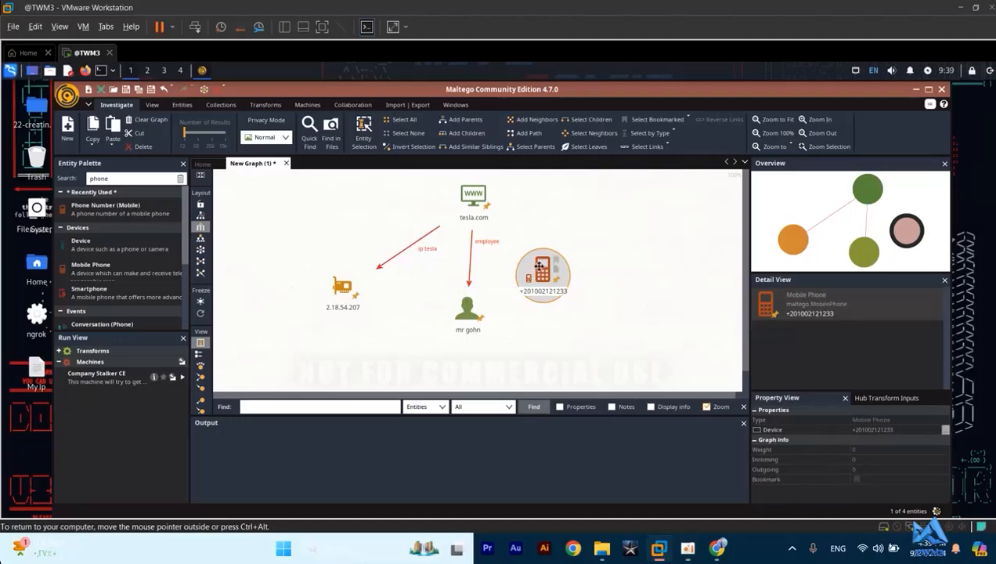
pyautogui.moveTo(543, 283); pyautogui.dragTo(525, 358)
pyautogui.click(469, 310)
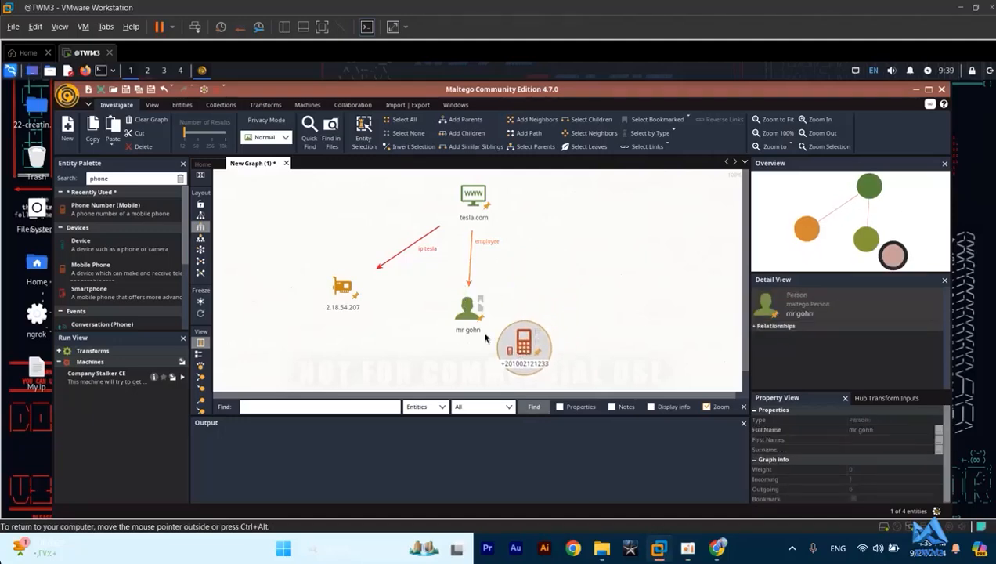
pyautogui.moveTo(473, 311); pyautogui.dragTo(521, 344)
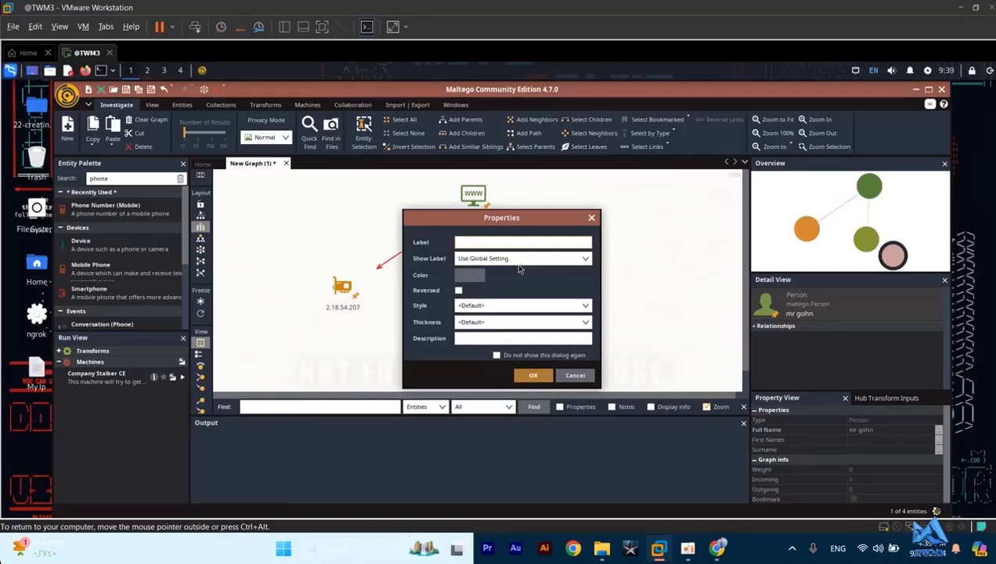
pyautogui.write('phone employee')
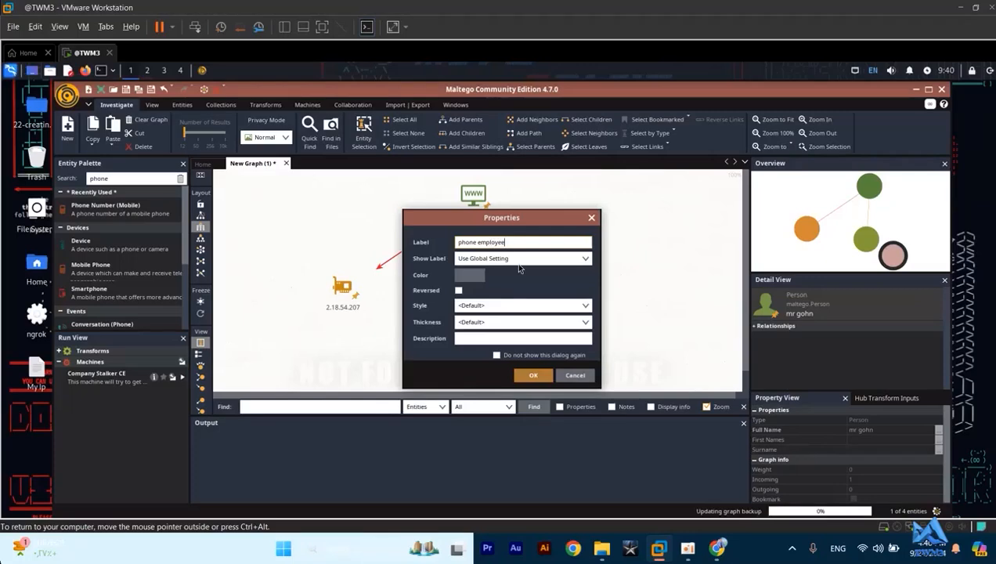
pyautogui.click(533, 375)
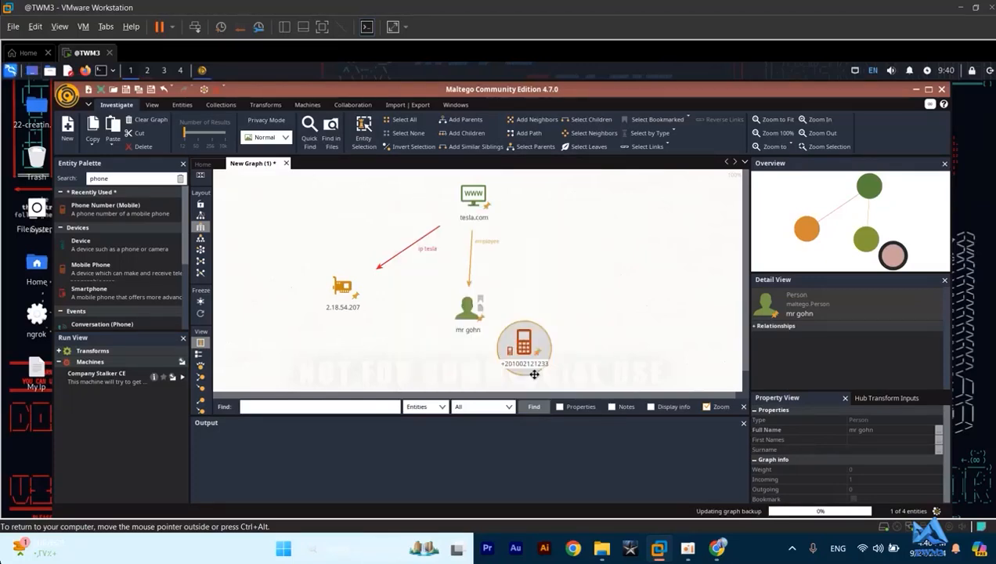
pyautogui.moveTo(468, 319); pyautogui.dragTo(513, 342)
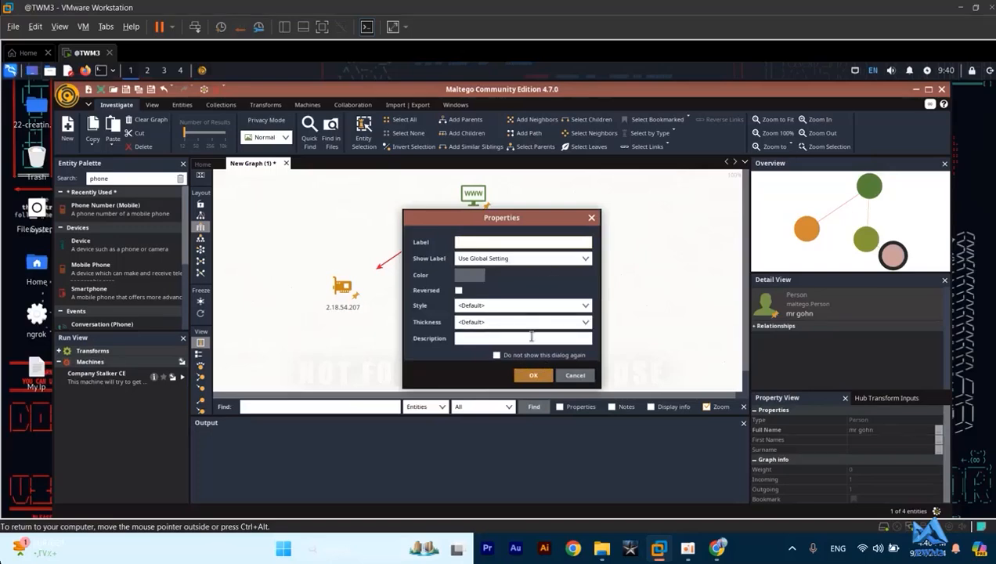
pyautogui.click(591, 217)
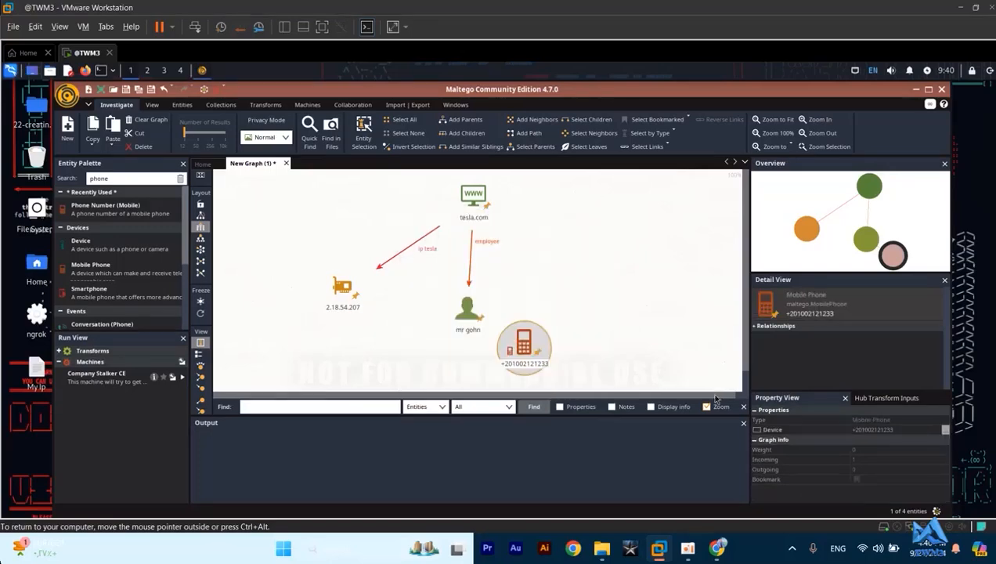
# - Close the Find bar and the Output pane, and move the Mobile Phone entity directly beneath the employee
pyautogui.click(742, 406)
pyautogui.click(743, 423)
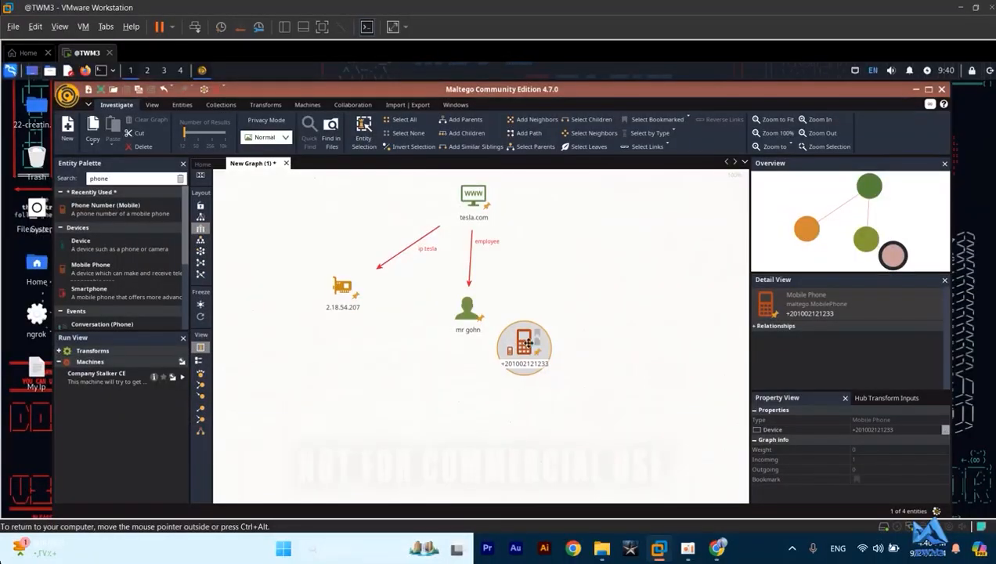
pyautogui.moveTo(529, 343); pyautogui.dragTo(457, 410)
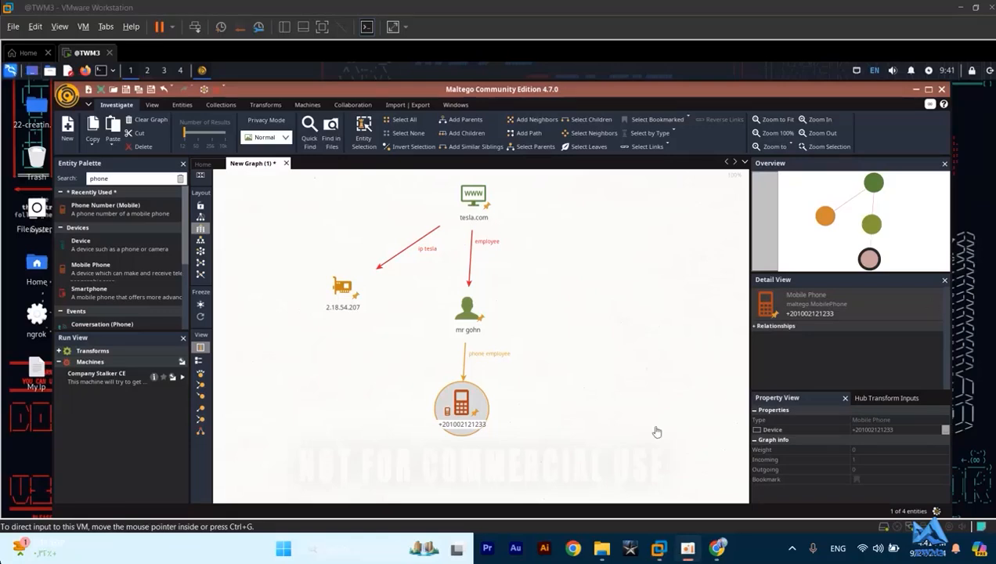
# - Replace the Entity Palette search text with "perso" to find the Person entity type
pyautogui.click(123, 179)
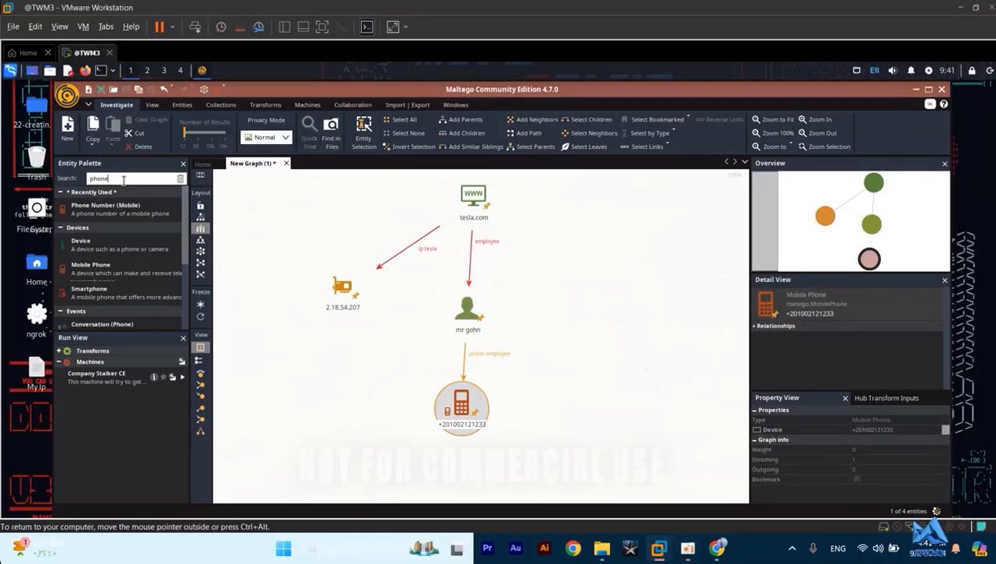
pyautogui.press('BackSpace')
pyautogui.press('BackSpace')
pyautogui.press('BackSpace')
pyautogui.press('BackSpace')
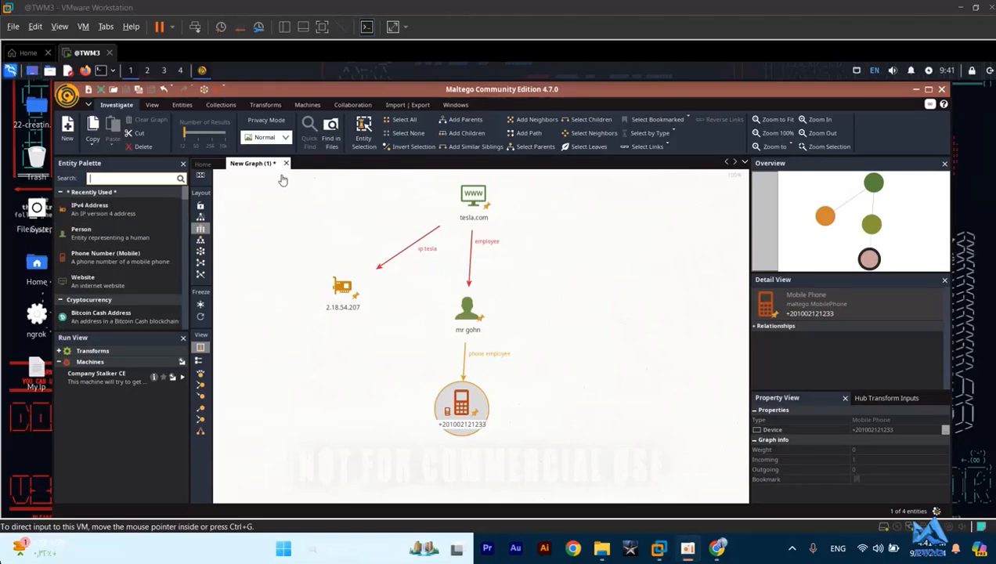
pyautogui.click(136, 177)
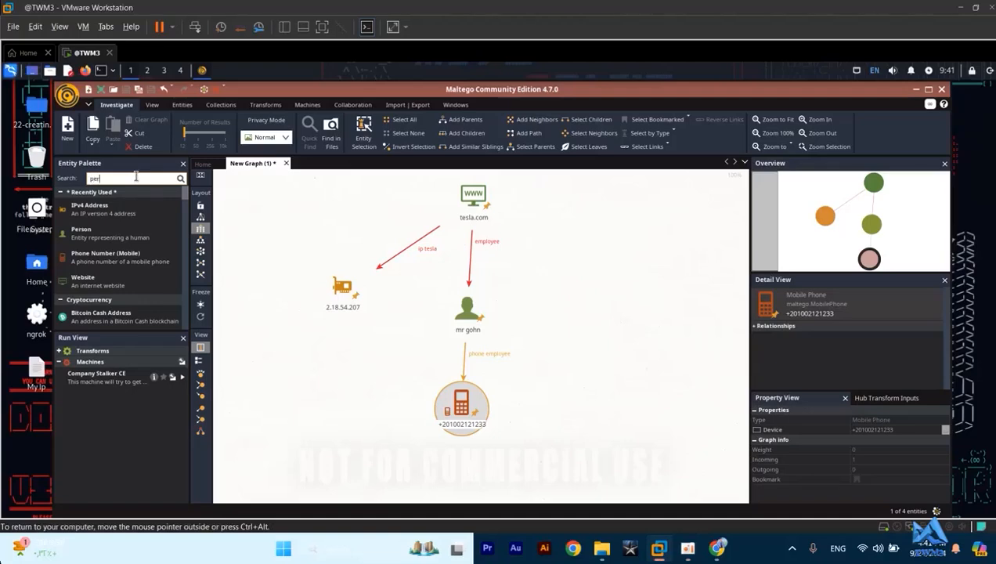
pyautogui.write('persom')
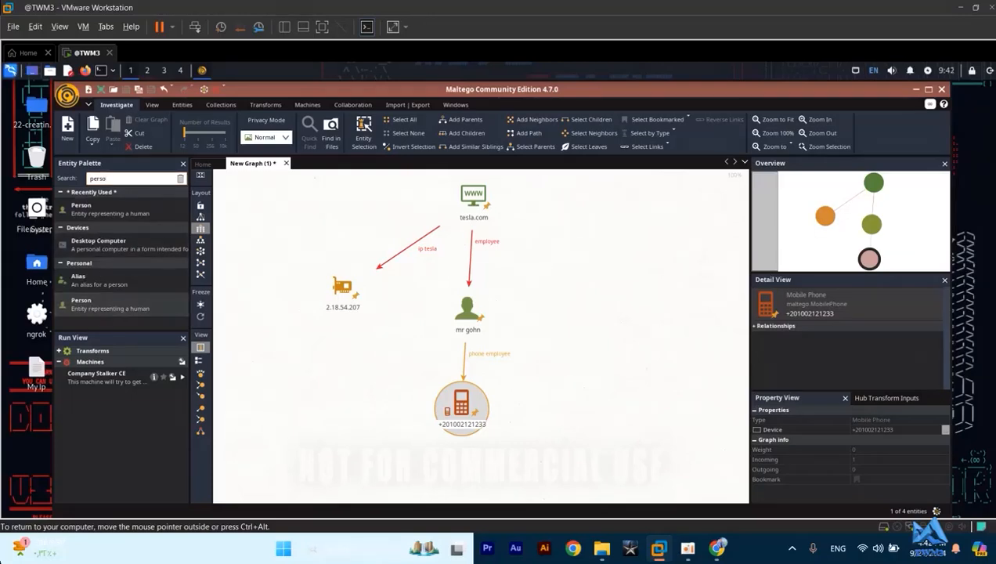
pyautogui.click(561, 277)
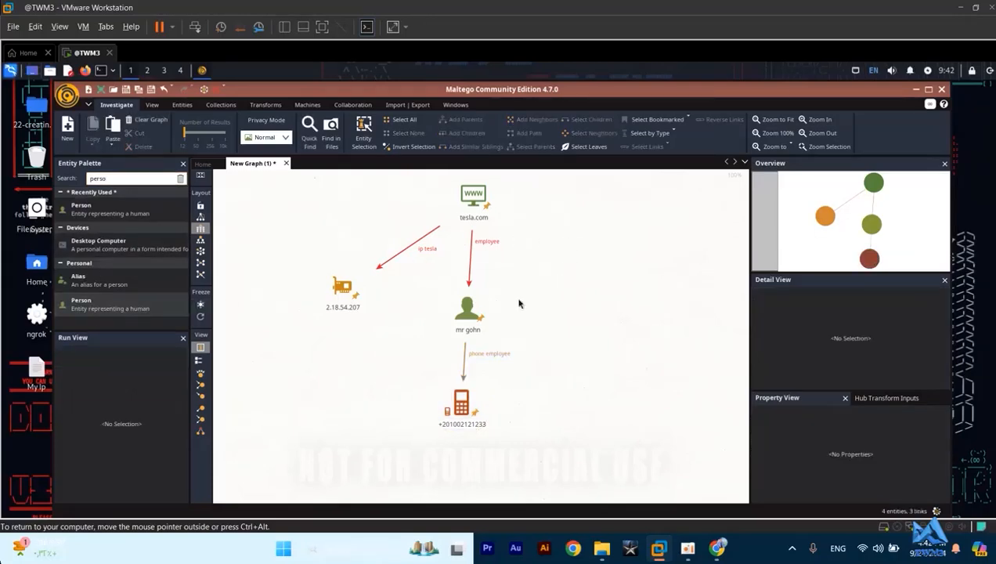
pyautogui.moveTo(78, 307); pyautogui.dragTo(408, 290)
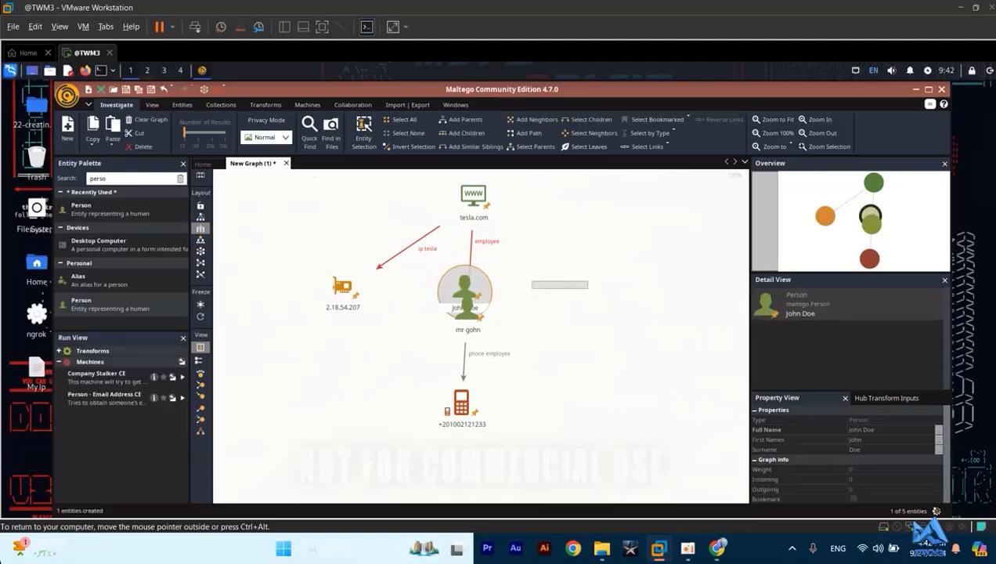
pyautogui.click(535, 294)
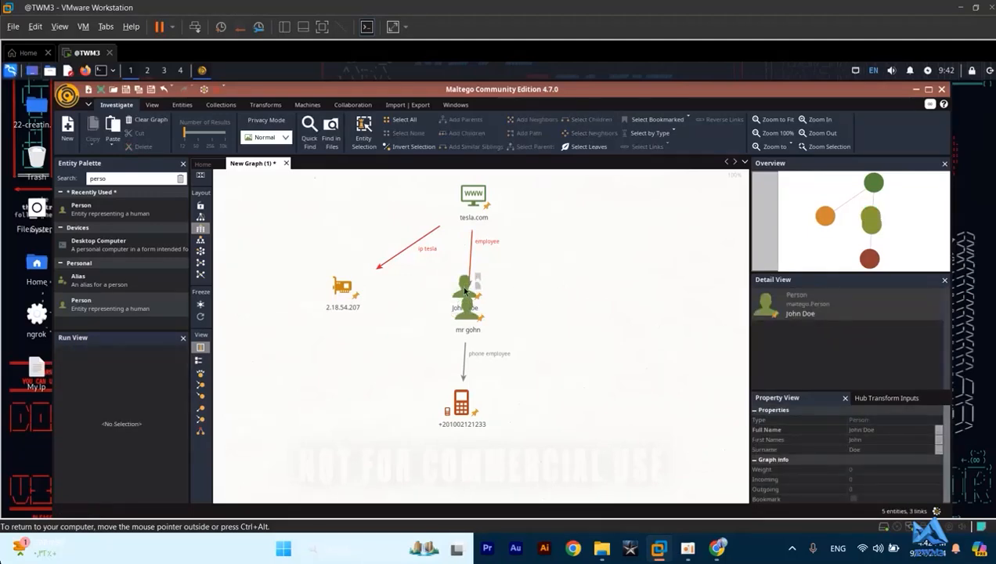
pyautogui.moveTo(465, 290); pyautogui.dragTo(545, 311)
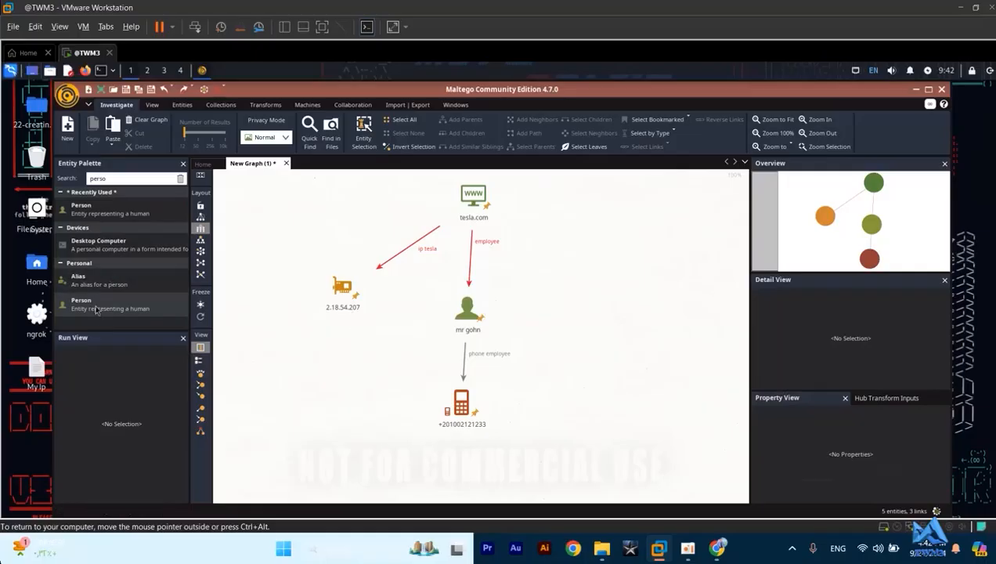
# - Add a second Person entity to the right of the employee, name it "ellon mask", and shift it slightly
pyautogui.moveTo(92, 313); pyautogui.dragTo(598, 307)
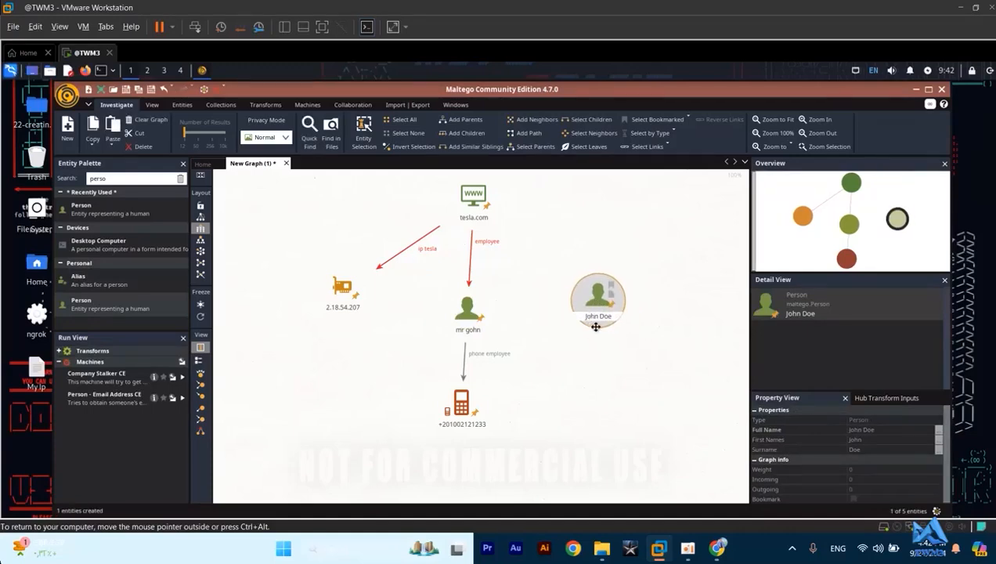
pyautogui.click(596, 315)
pyautogui.write('ellon musk')
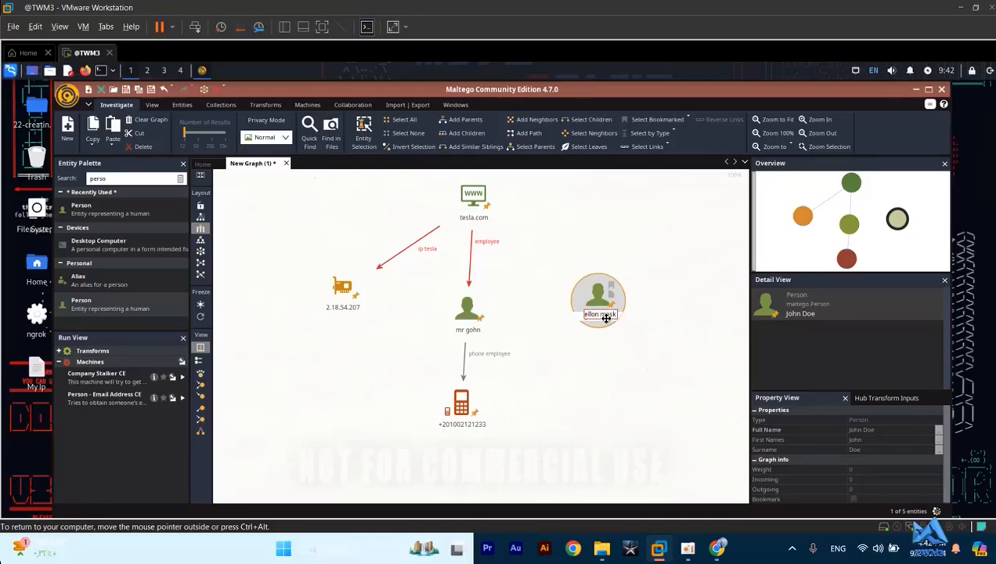
pyautogui.press('Return')
pyautogui.moveTo(593, 306)
pyautogui.mouseDown()
pyautogui.moveTo(552, 284)
pyautogui.moveTo(584, 298)
pyautogui.mouseUp()
# - Link tesla.com to the "ellon mask" entity with the label "Oner", and move that person farther right
pyautogui.click(474, 196)
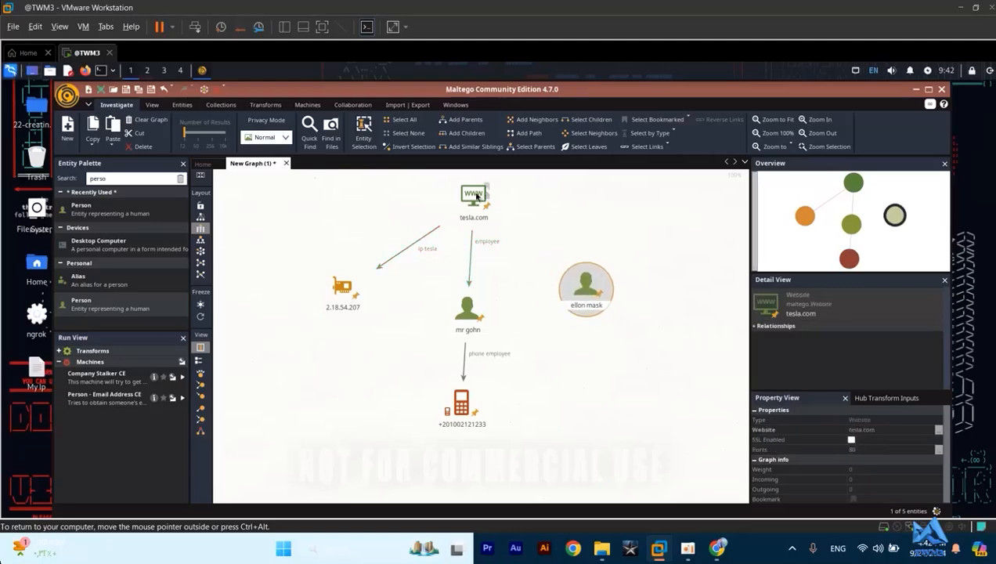
pyautogui.moveTo(508, 220); pyautogui.dragTo(579, 282)
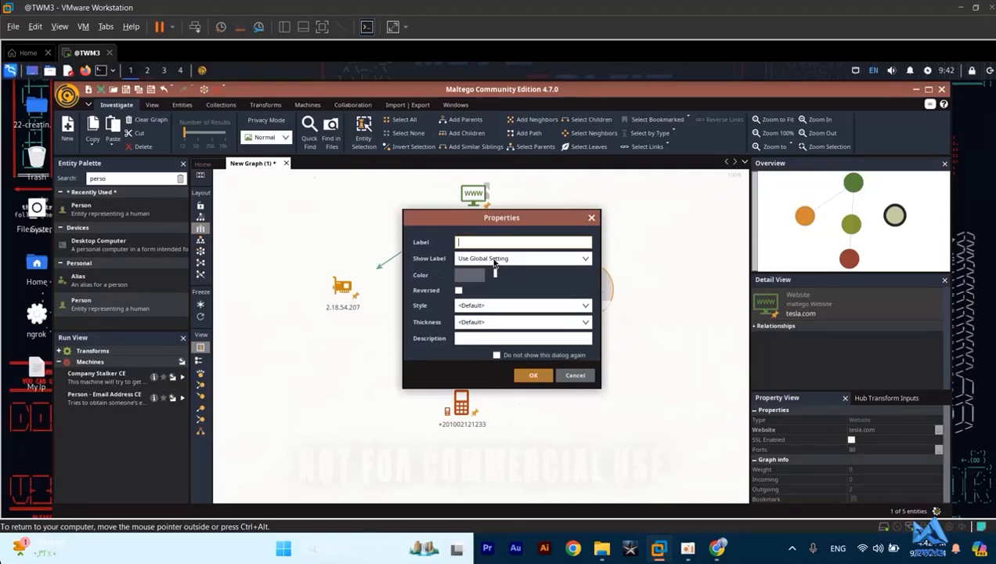
pyautogui.write('Oner')
pyautogui.click(527, 373)
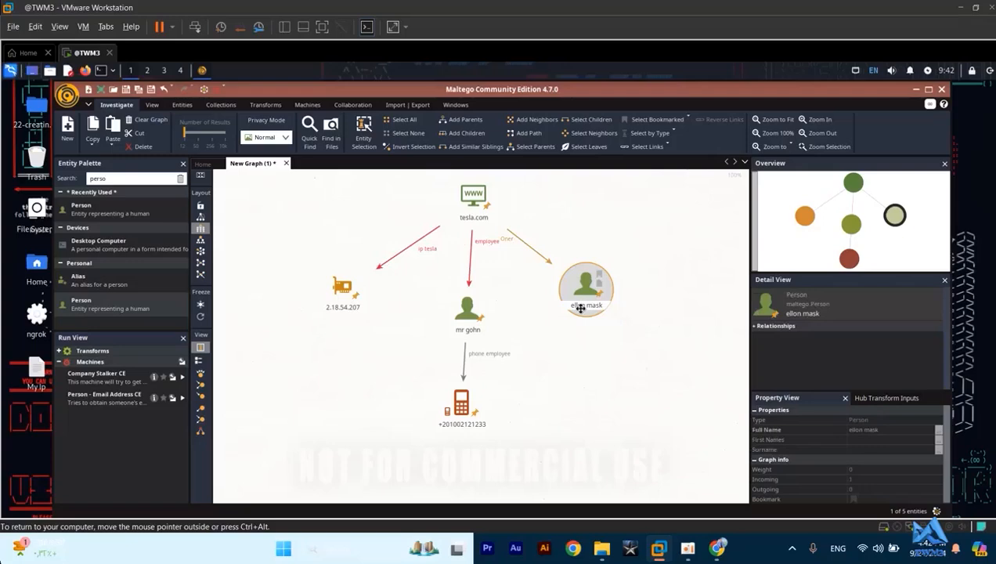
pyautogui.moveTo(580, 294); pyautogui.dragTo(619, 285)
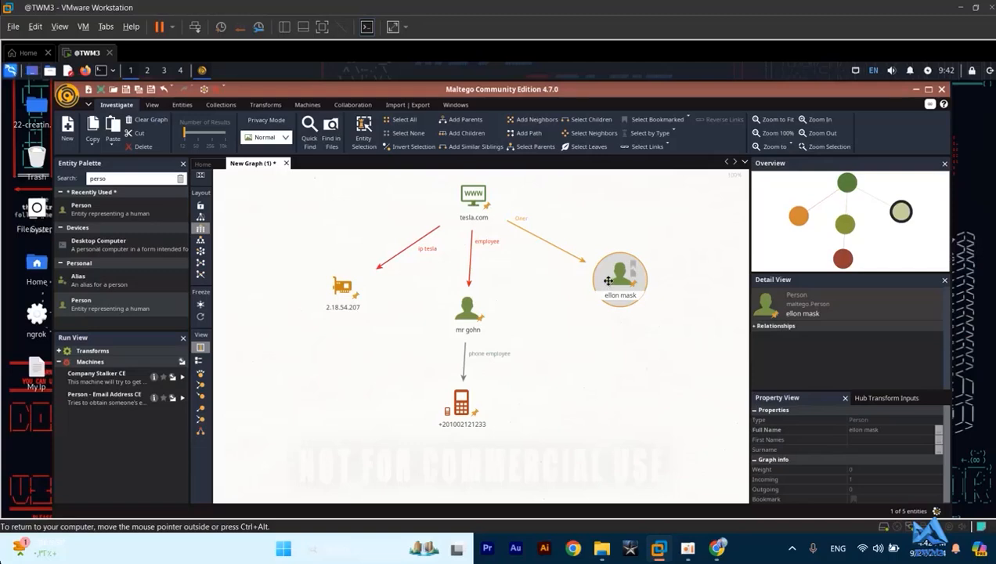
# - Search the Entity Palette for "ph" and add a Phone Number (Mobile) entity below "ellon mask"
pyautogui.click(127, 178)
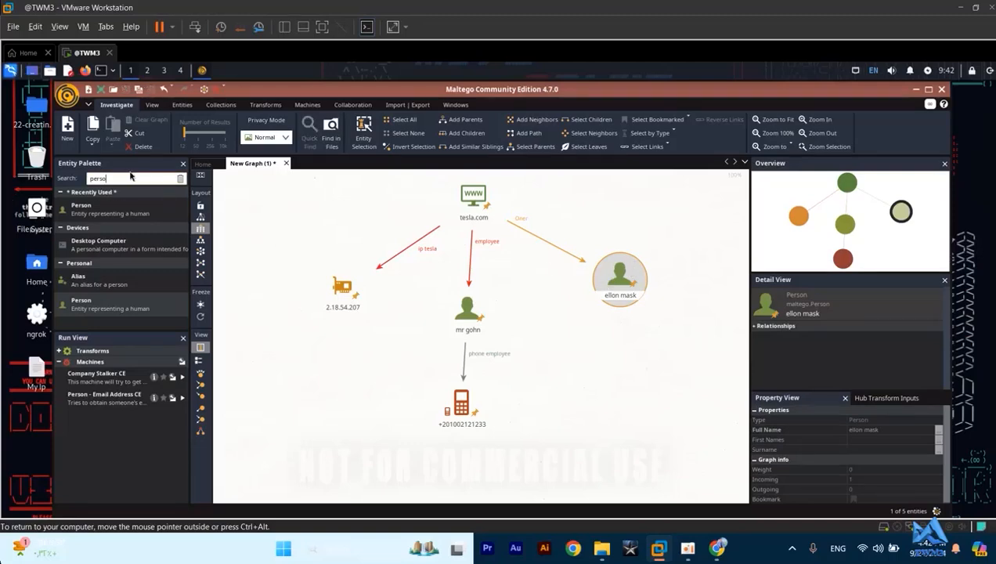
pyautogui.press('BackSpace')
pyautogui.press('BackSpace')
pyautogui.press('BackSpace')
pyautogui.press('BackSpace')
pyautogui.press('BackSpace')
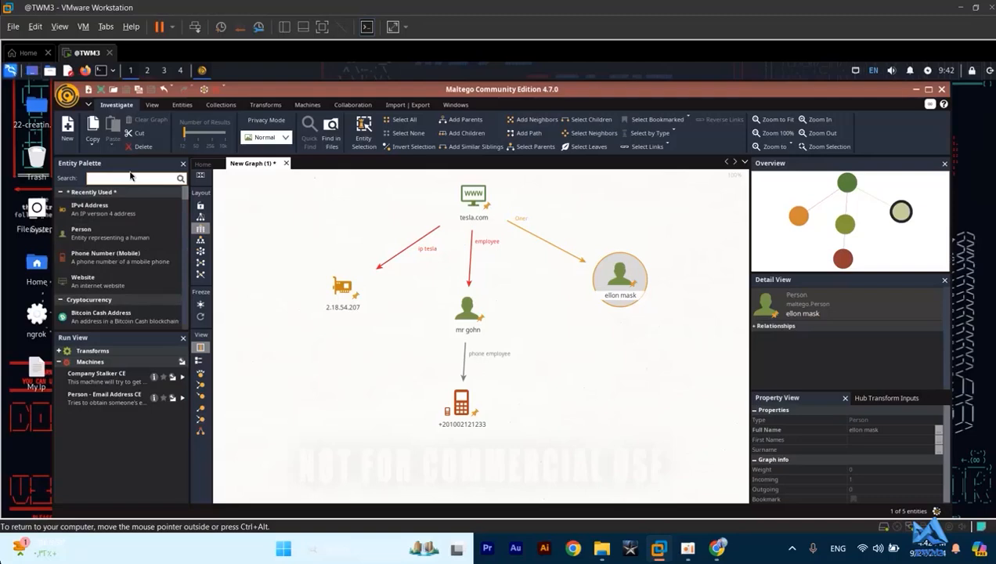
pyautogui.write('ph')
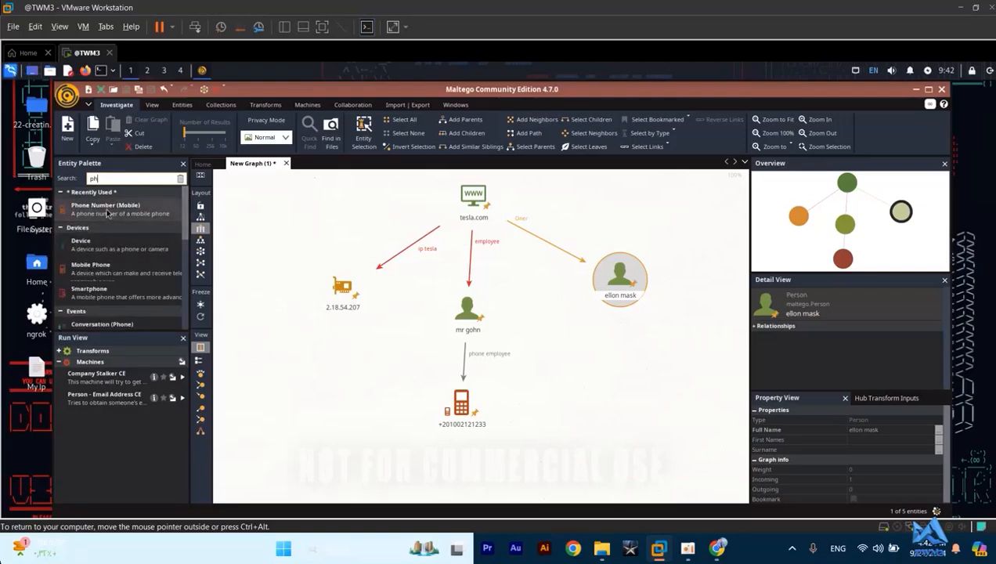
pyautogui.moveTo(106, 207); pyautogui.dragTo(598, 365)
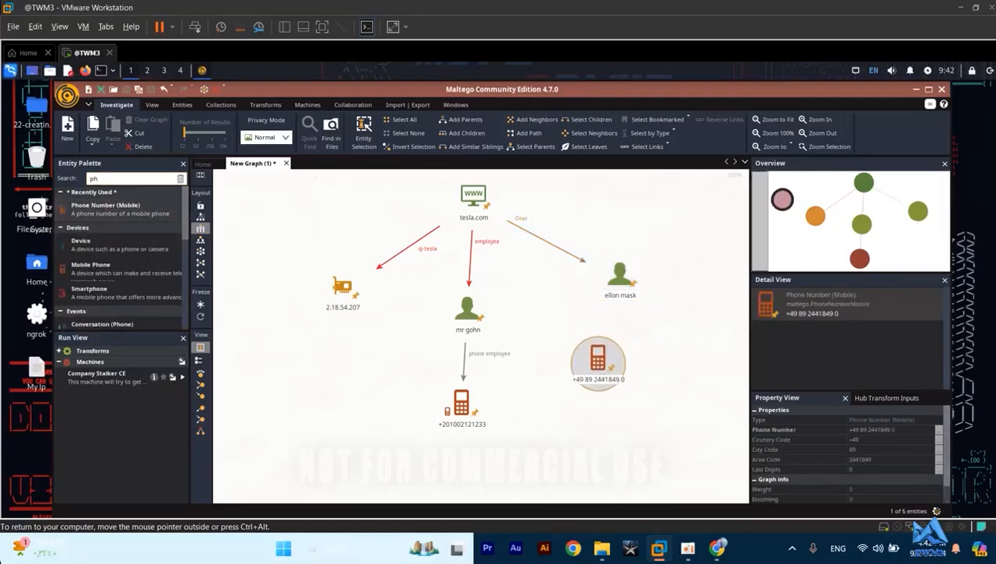
# - Search the Entity Palette for "home" and add a Home entity to the right of the new phone number
pyautogui.click(140, 178)
pyautogui.write('=')
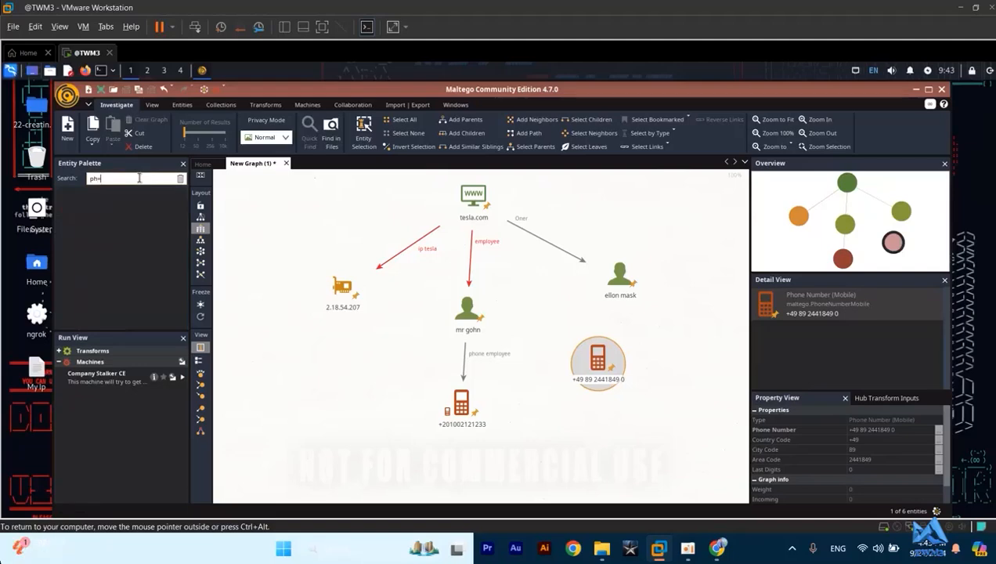
pyautogui.press('BackSpace')
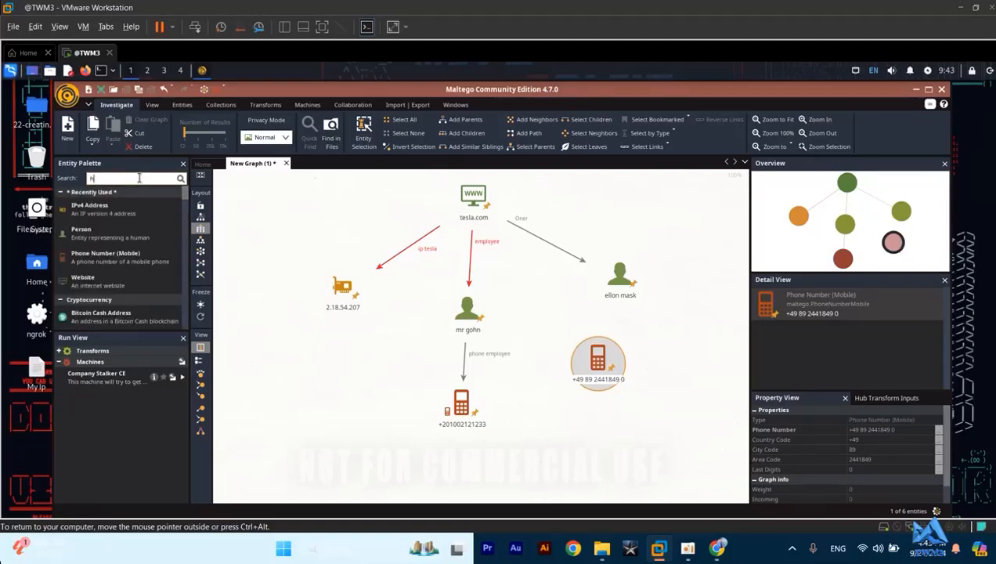
pyautogui.write('e')
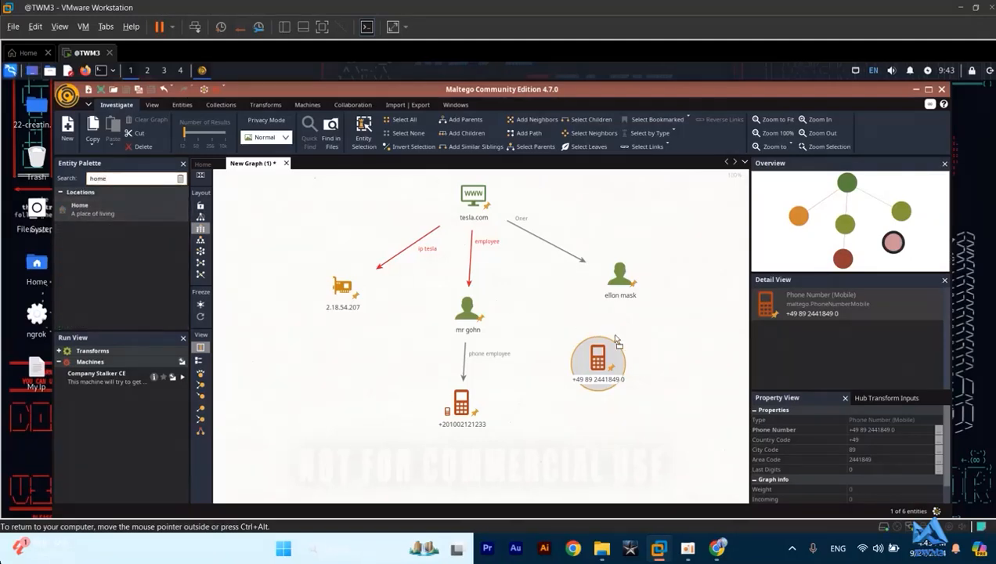
pyautogui.moveTo(688, 370); pyautogui.dragTo(690, 372)
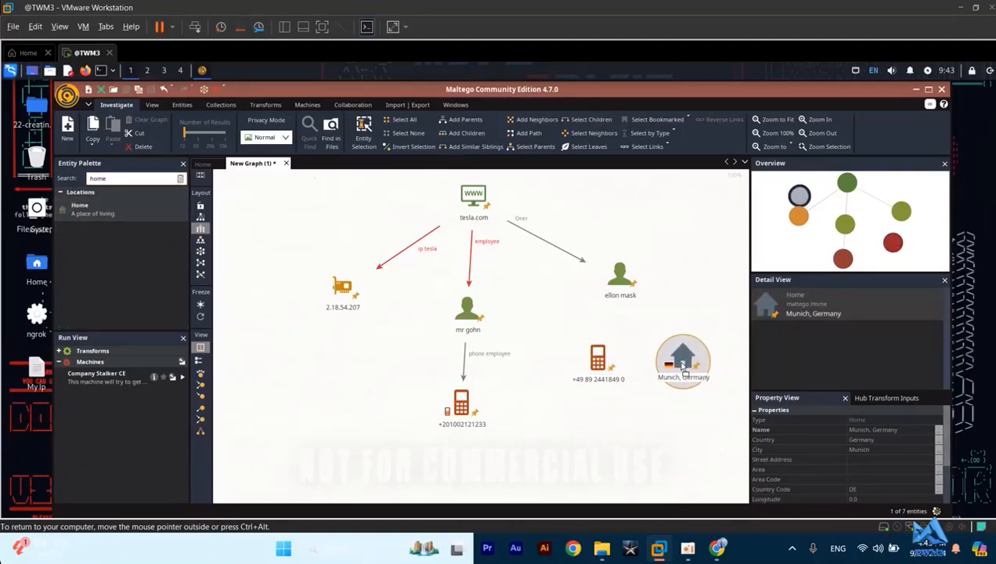
# - Search the Entity Palette for "ip" and add an IPv4 Address entity below the unlinked mobile phone number
pyautogui.click(121, 181)
pyautogui.press('BackSpace')
pyautogui.press('BackSpace')
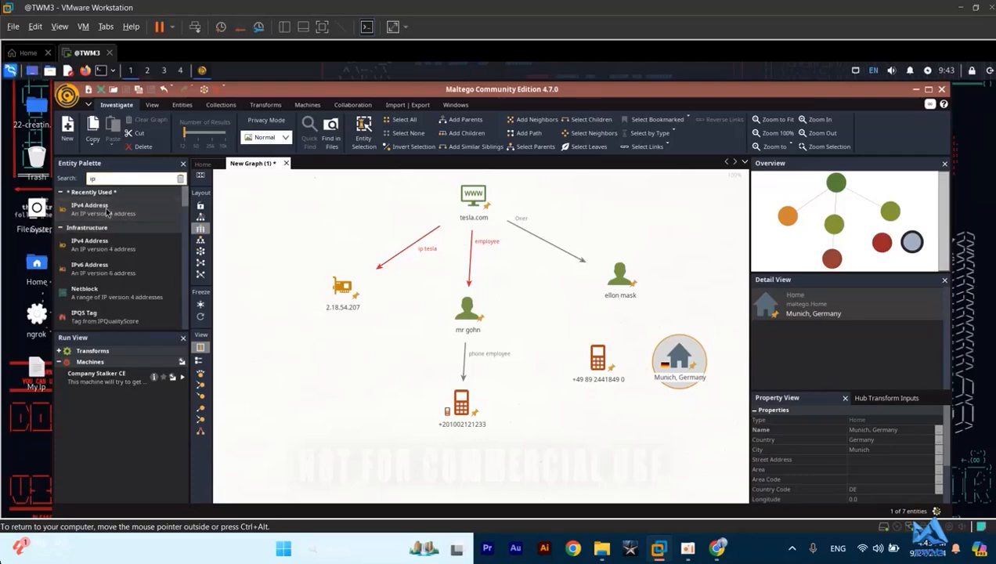
pyautogui.moveTo(106, 208); pyautogui.dragTo(443, 403)
# - Link the mobile phone number to the new IPv4 Address entity below it with the label "ff"
pyautogui.click(599, 364)
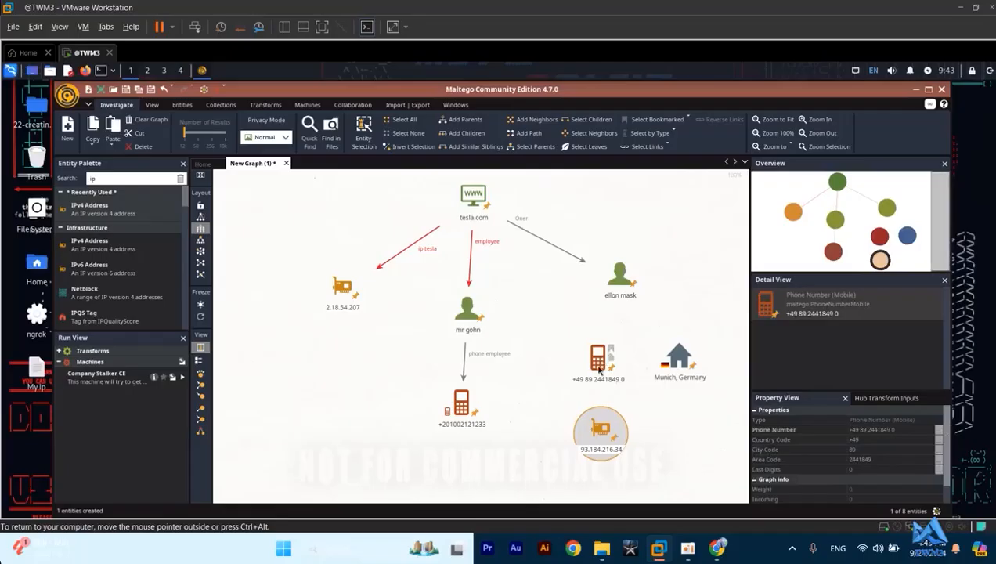
pyautogui.moveTo(599, 364); pyautogui.dragTo(600, 429)
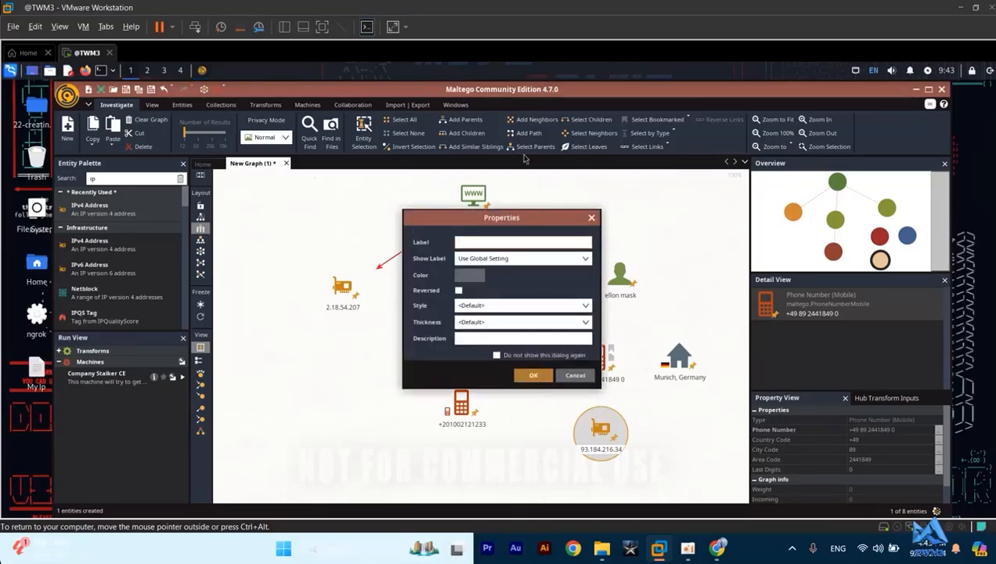
pyautogui.write('ff')
pyautogui.press('BackSpace')
pyautogui.press('BackSpace')
pyautogui.click(533, 375)
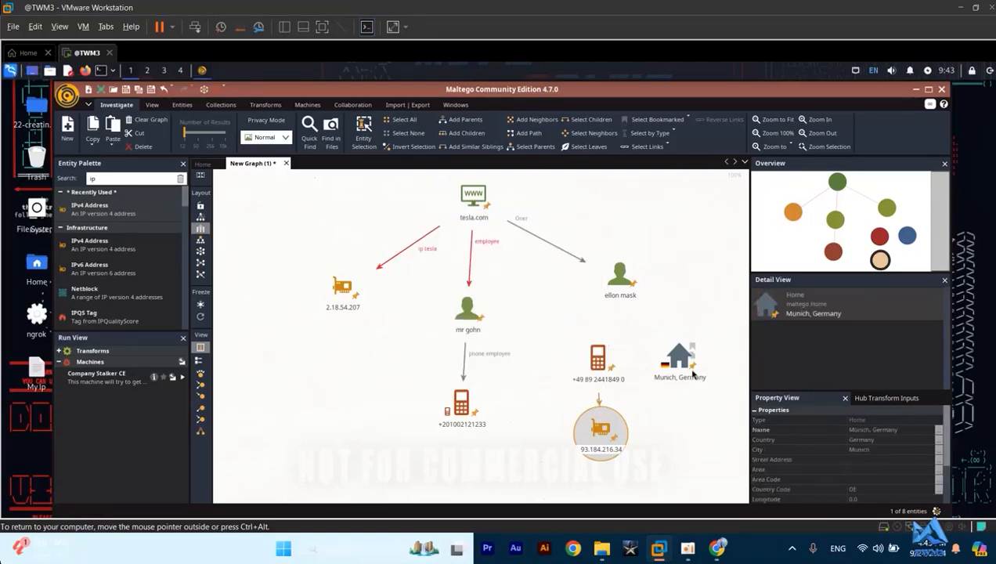
# - Link "ellon mask" to the mobile phone number and to the Home entity, labelling both links "ff"
pyautogui.moveTo(621, 279); pyautogui.dragTo(604, 348)
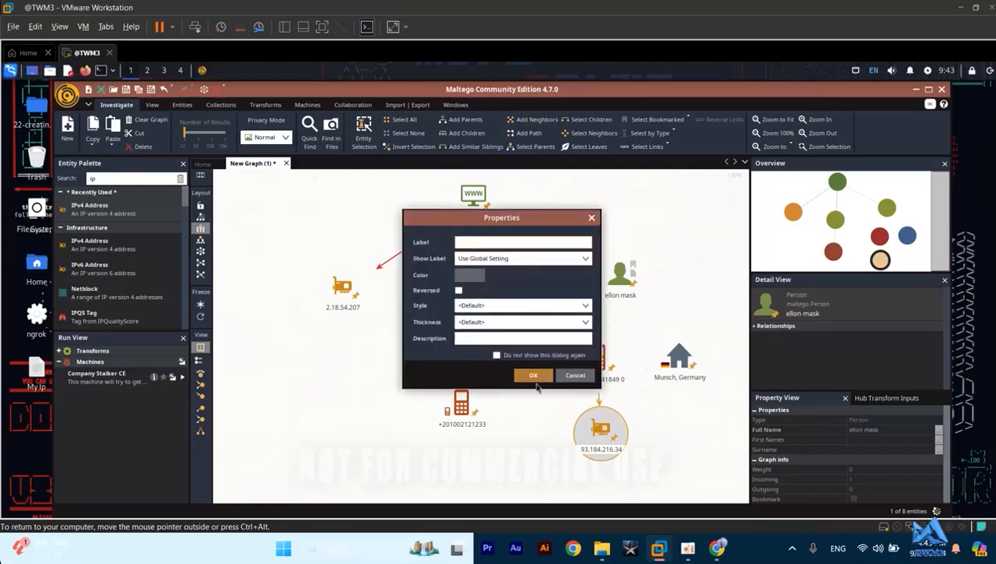
pyautogui.click(535, 375)
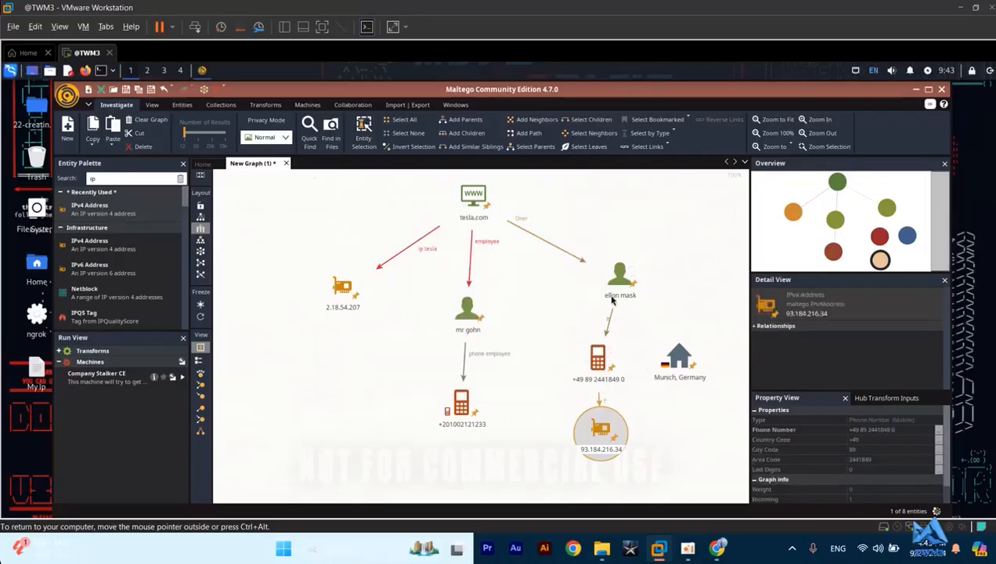
pyautogui.moveTo(669, 343)
pyautogui.mouseDown()
pyautogui.moveTo(687, 334)
pyautogui.moveTo(675, 354)
pyautogui.mouseUp()
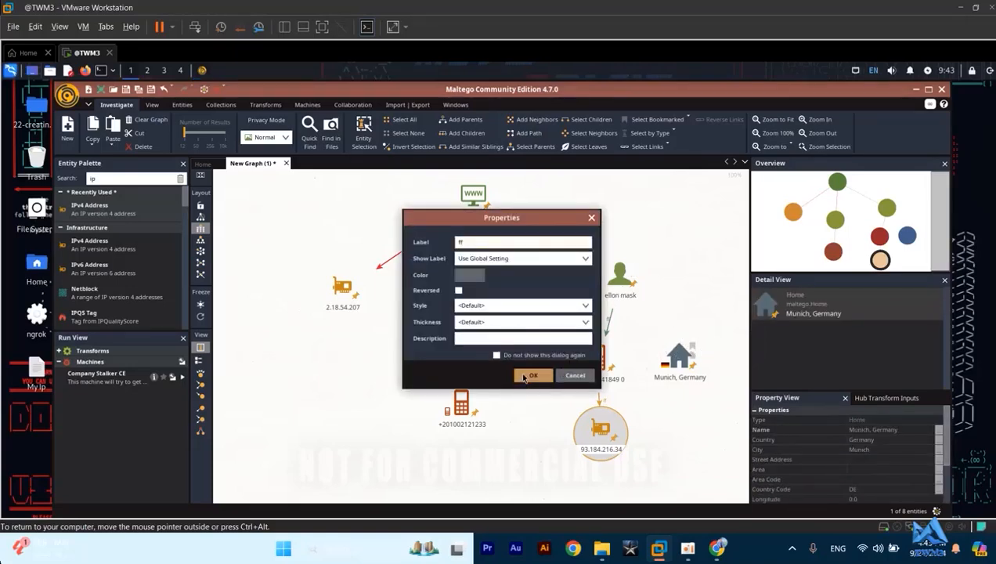
pyautogui.click(532, 374)
pyautogui.click(475, 196)
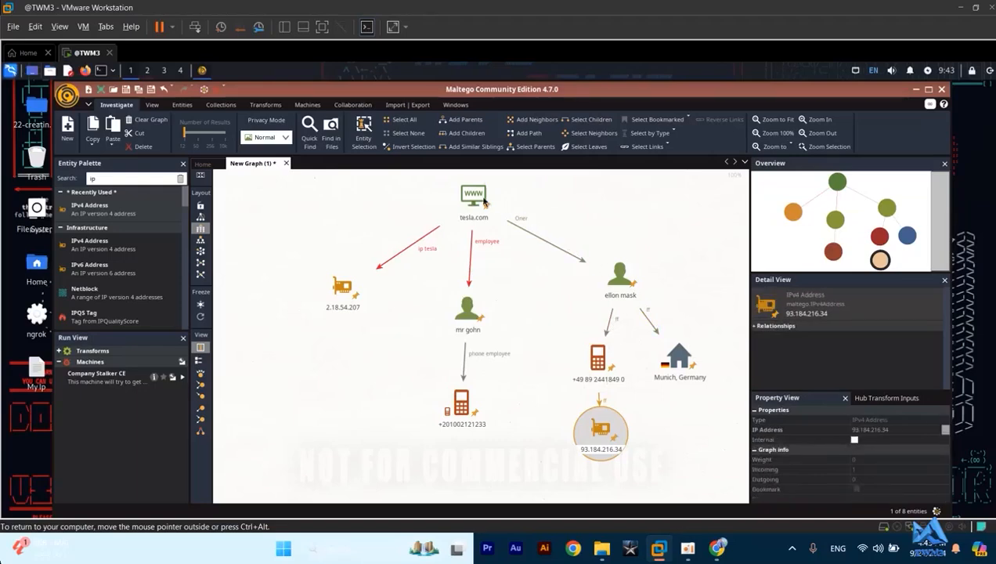
pyautogui.click(618, 274)
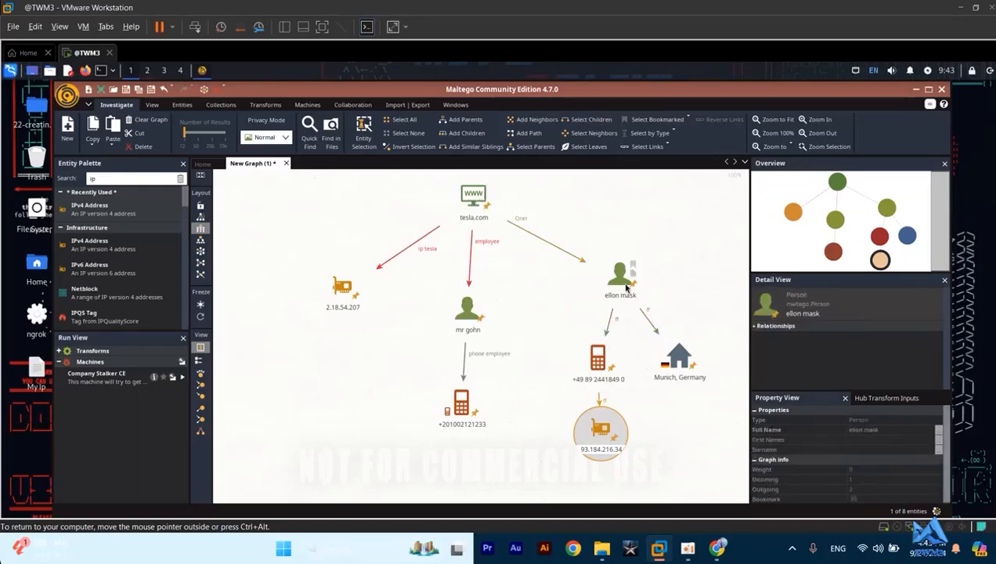
pyautogui.click(672, 357)
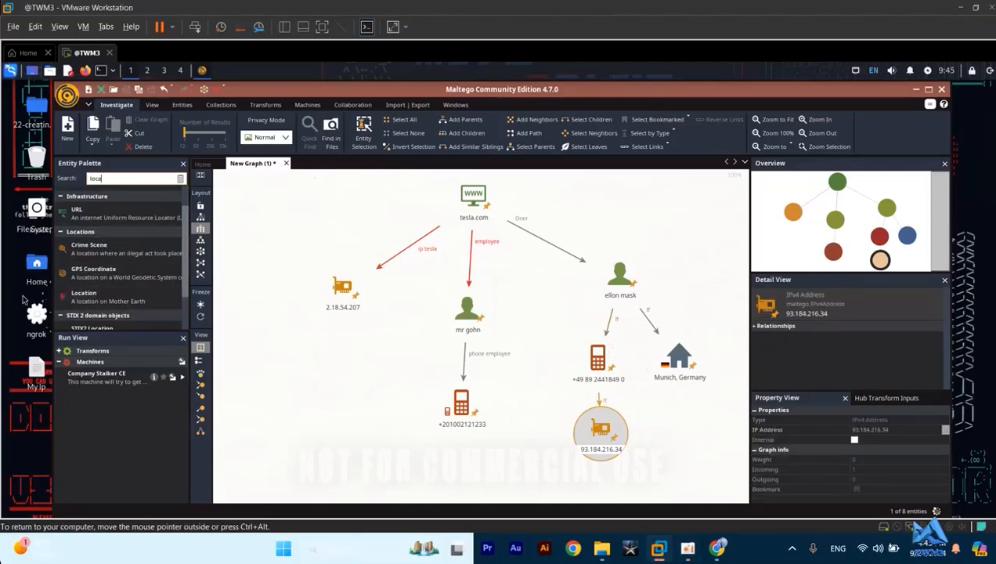
# - Search the Entity Palette for "loca", add a Location entity below Home, and link Home to it with the label "ee"
pyautogui.moveTo(98, 295)
pyautogui.mouseDown()
pyautogui.moveTo(344, 314)
pyautogui.moveTo(467, 368)
pyautogui.moveTo(650, 415)
pyautogui.moveTo(686, 440)
pyautogui.mouseUp()
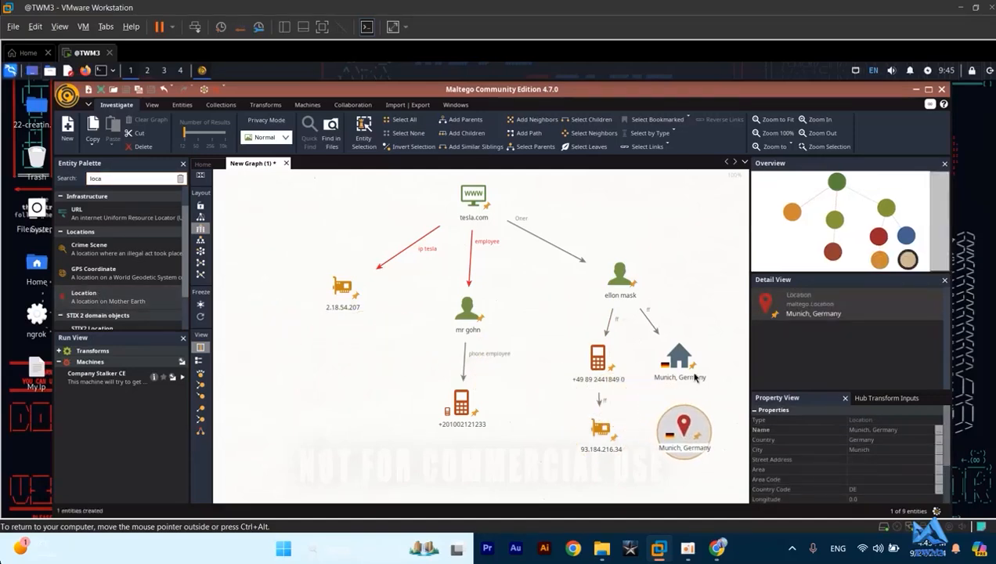
pyautogui.moveTo(674, 354)
pyautogui.mouseDown()
pyautogui.moveTo(683, 415)
pyautogui.moveTo(706, 425)
pyautogui.moveTo(674, 417)
pyautogui.mouseUp()
pyautogui.write('e')
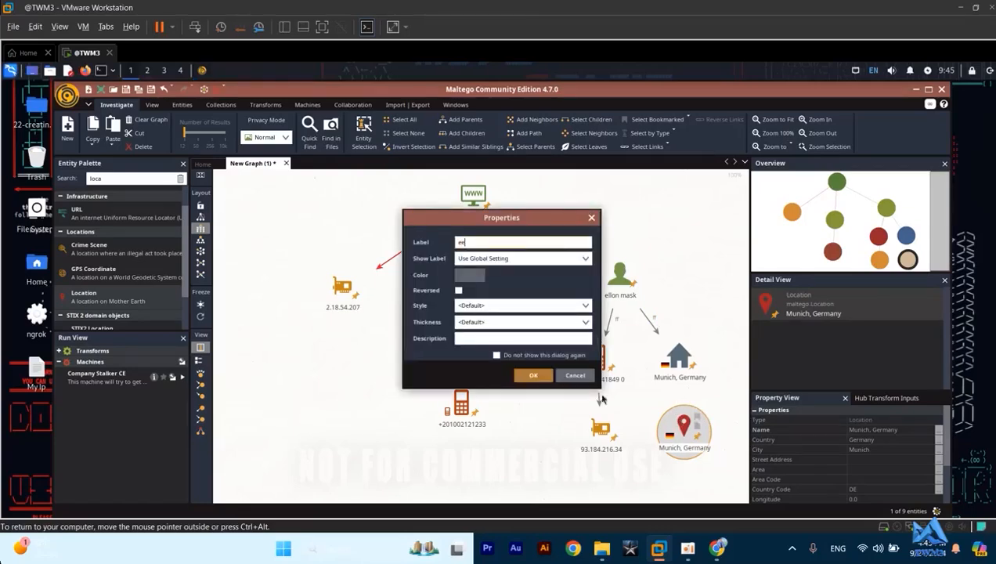
pyautogui.click(531, 376)
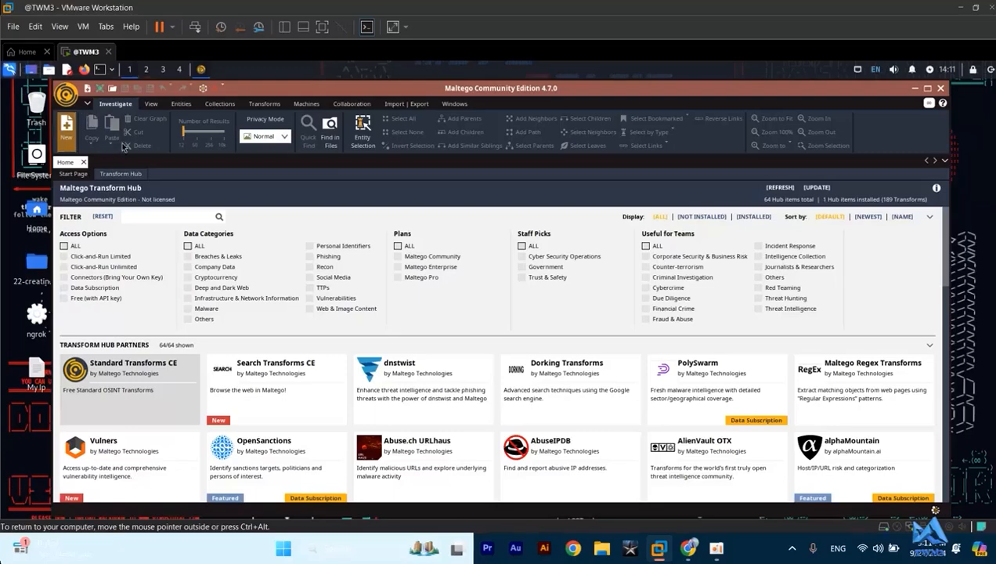
# - Create a new graph, search the Entity Palette for "dom", and add a Domain entity near the top centre
pyautogui.click(71, 132)
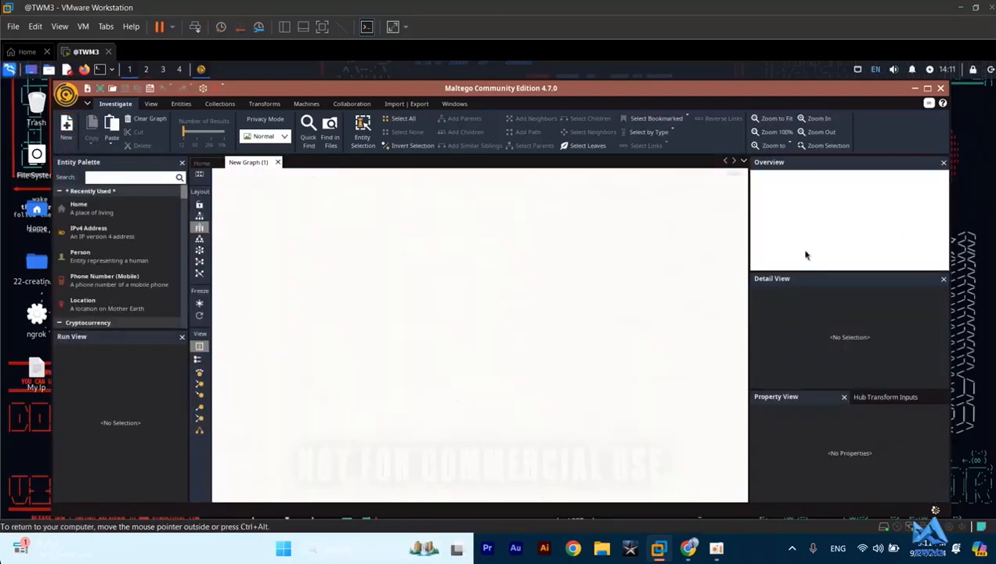
pyautogui.click(124, 176)
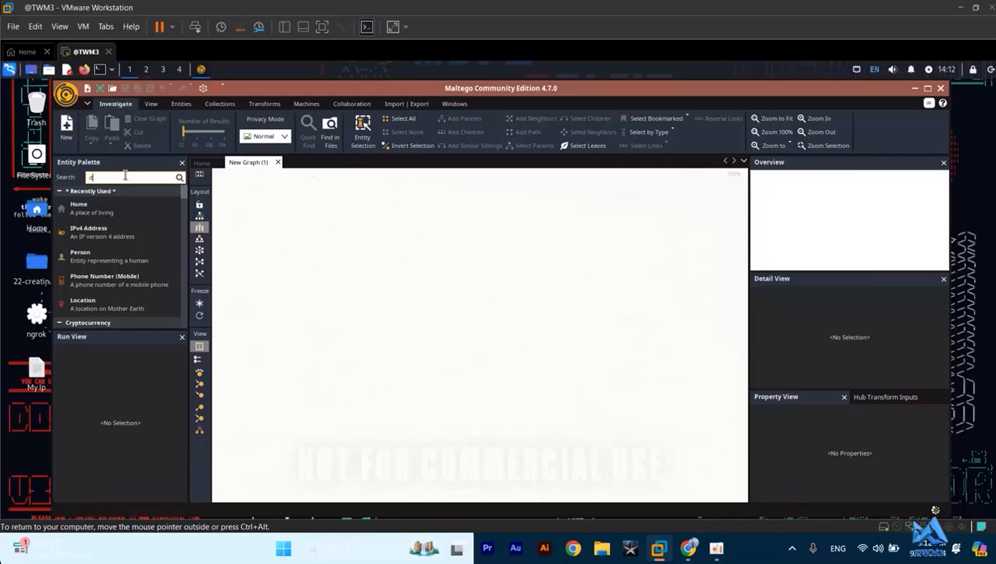
pyautogui.write('dom')
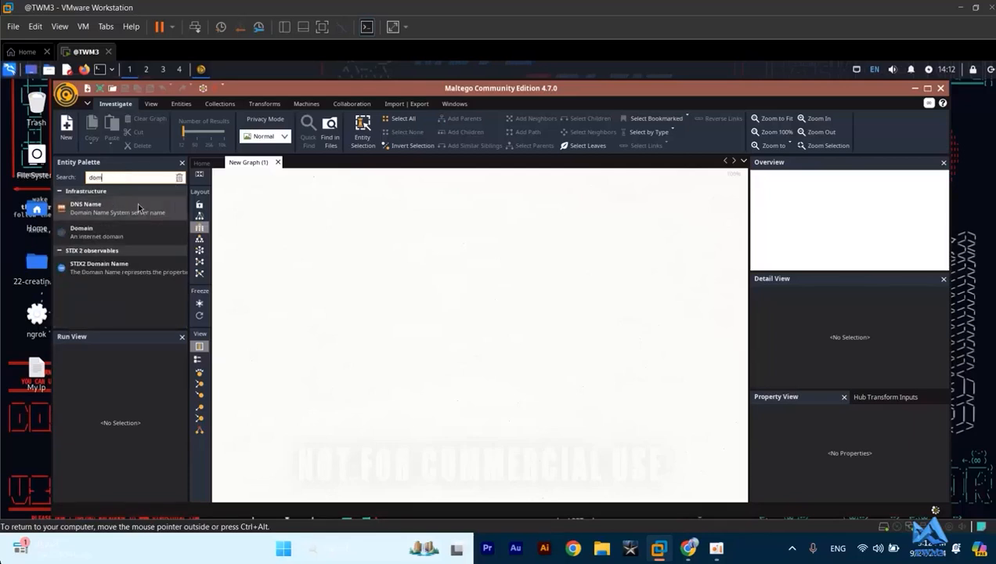
pyautogui.moveTo(89, 240); pyautogui.dragTo(460, 227)
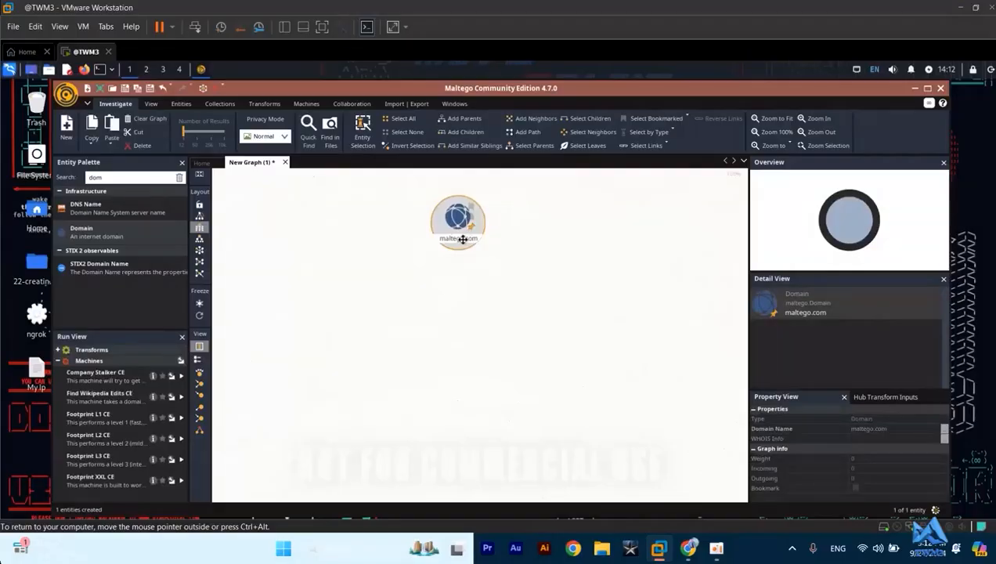
# - Rename the Domain entity as tesla.com
pyautogui.doubleClick(463, 239)
pyautogui.press('BackSpace')
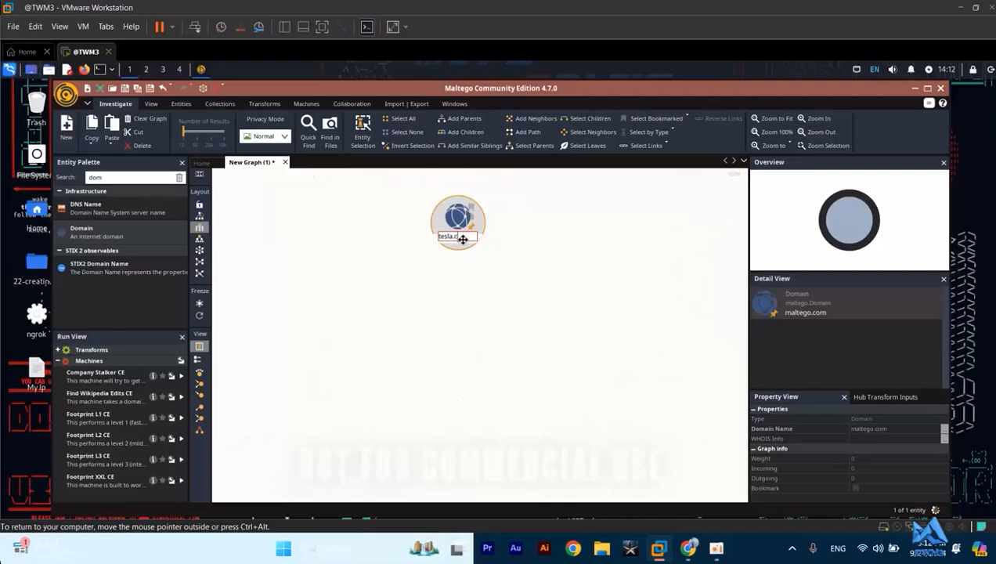
pyautogui.write('tesla.com')
pyautogui.press('Return')
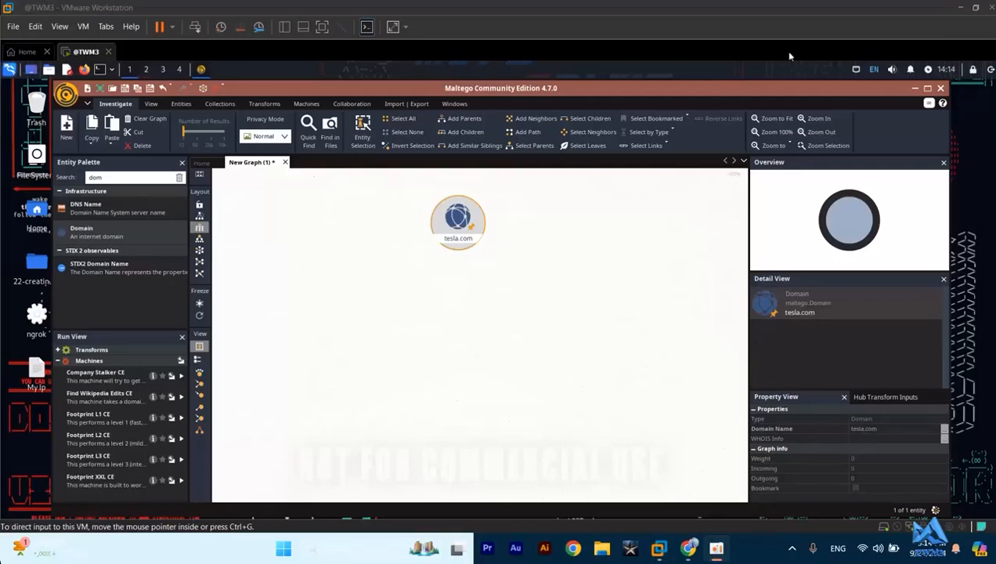
# - Examine the transforms offered for the tesla.com domain, including the Find in Entity Properties and All Transforms lists
pyautogui.click(455, 226)
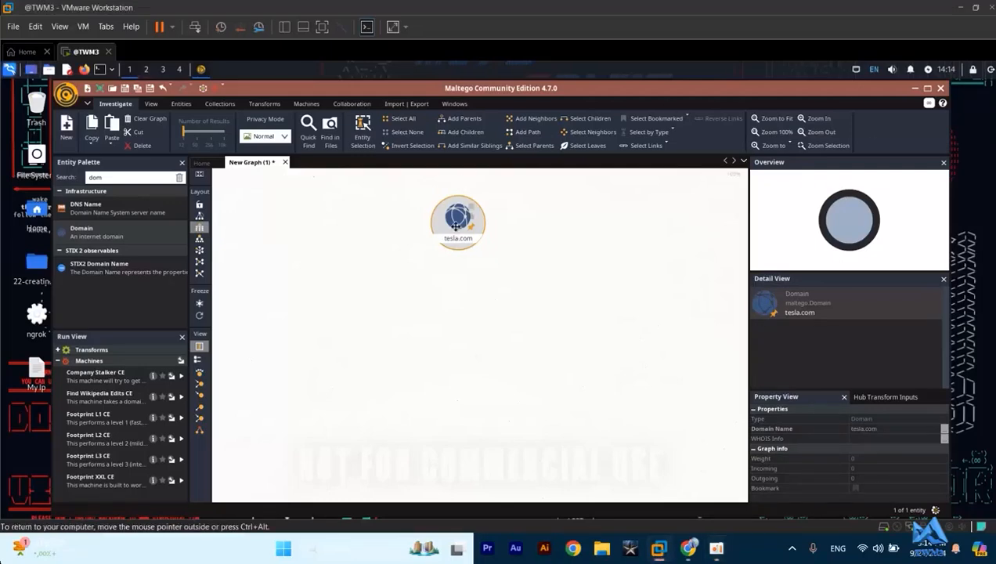
pyautogui.rightClick(457, 227)
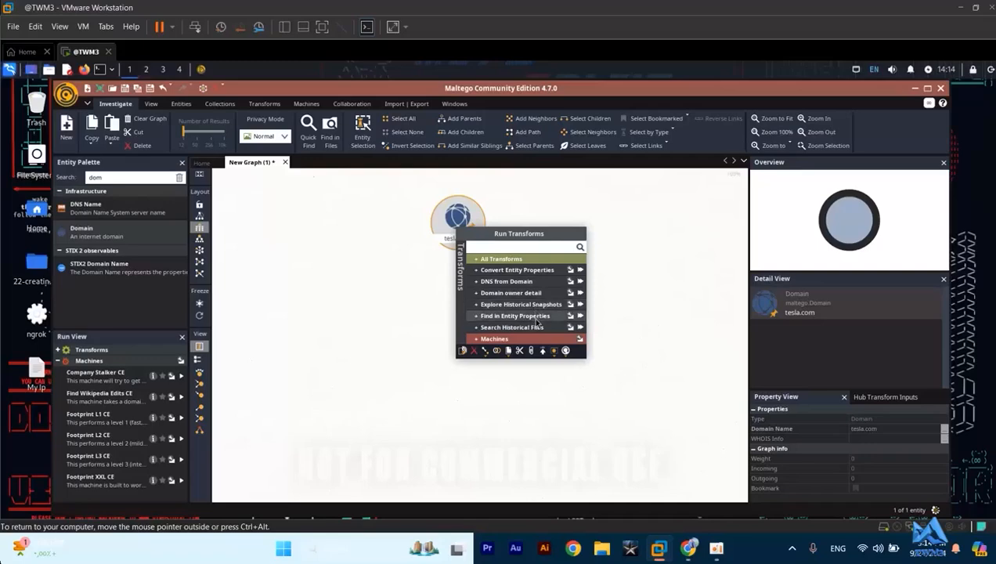
pyautogui.click(507, 317)
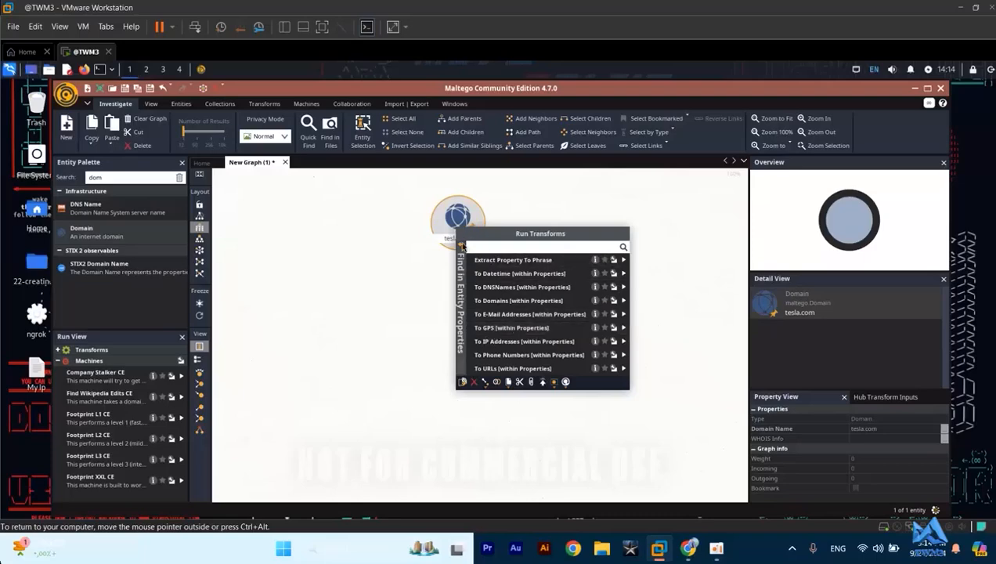
pyautogui.click(460, 247)
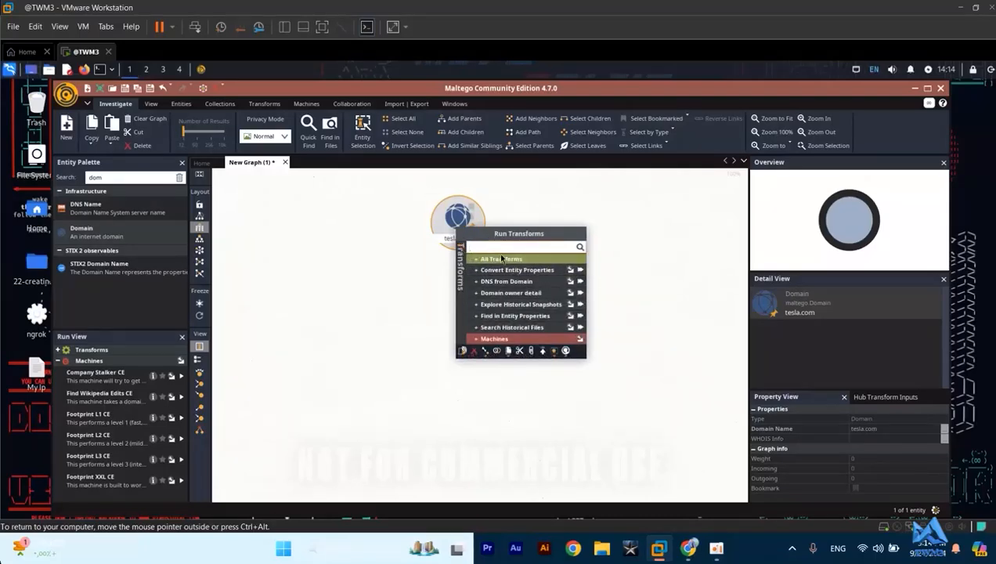
pyautogui.click(496, 261)
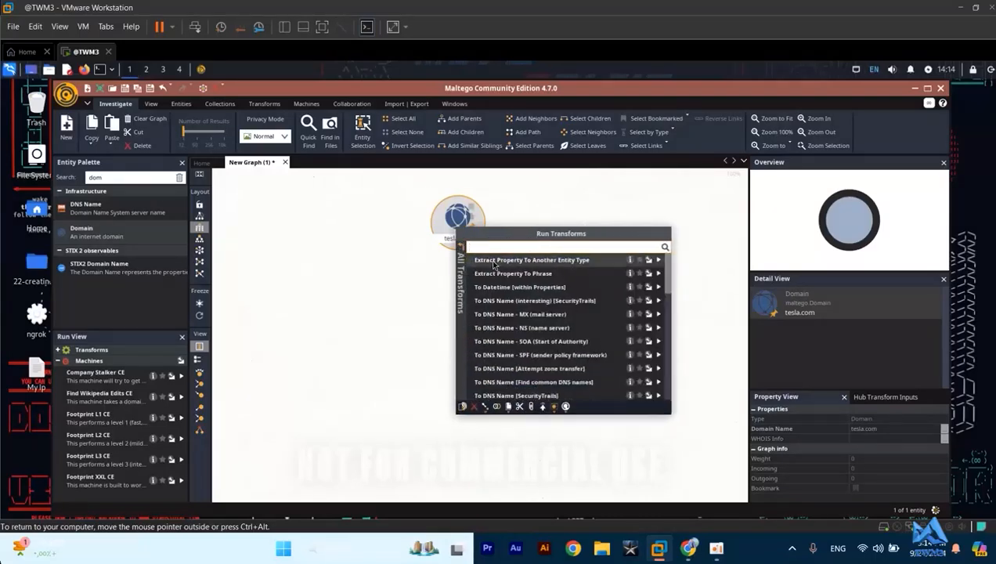
pyautogui.scroll(-5, 508, 368)
pyautogui.scroll(-10, 508, 368)
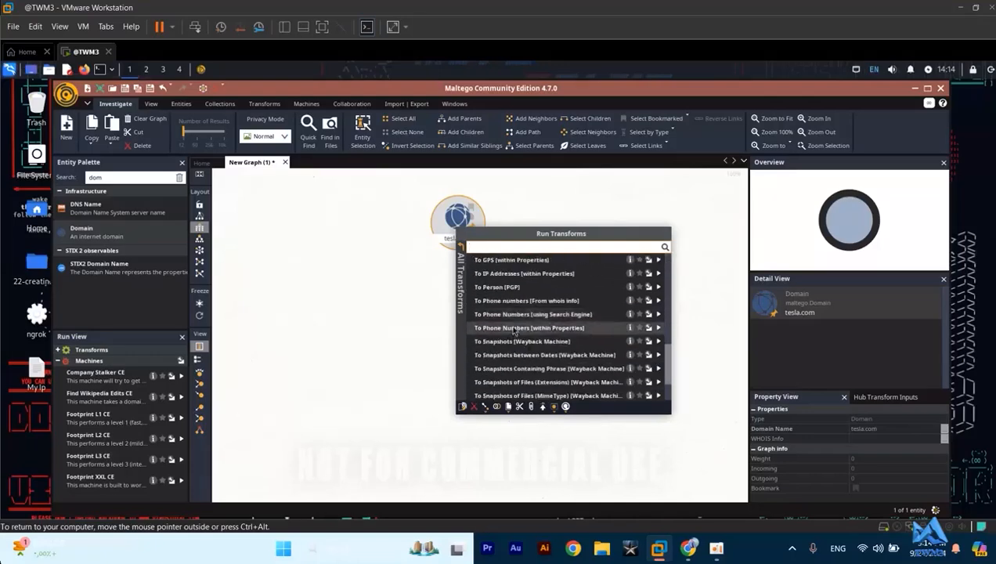
# - Filter the transforms by "ip" and run To IP Addresses [within Properties] on the tesla.com domain
pyautogui.scroll(10, 515, 311)
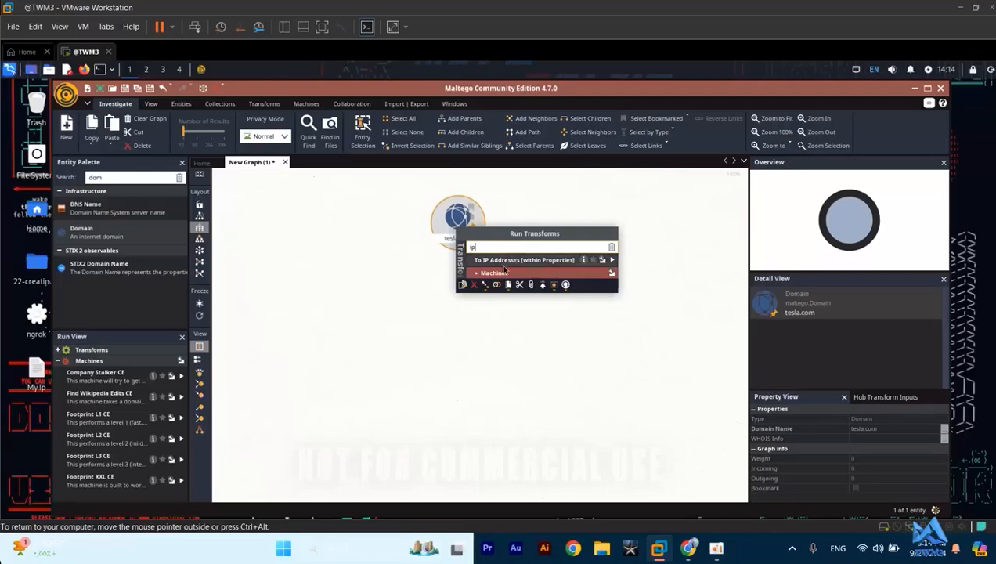
pyautogui.click(503, 260)
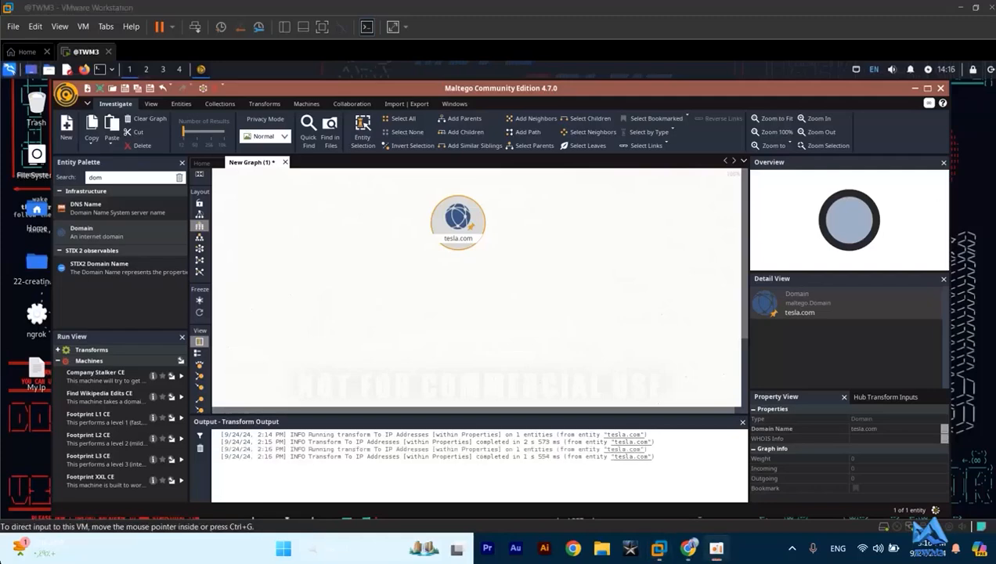
# - Filter the tesla.com transforms by "dns" and try to run To DNS Name (interesting) [SecurityTrails]
pyautogui.rightClick(454, 217)
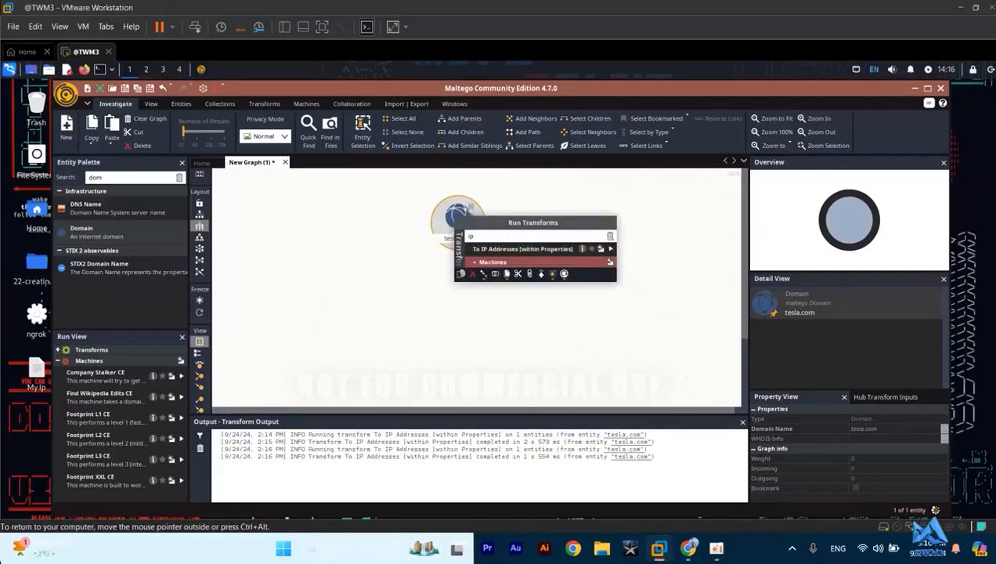
pyautogui.press('BackSpace')
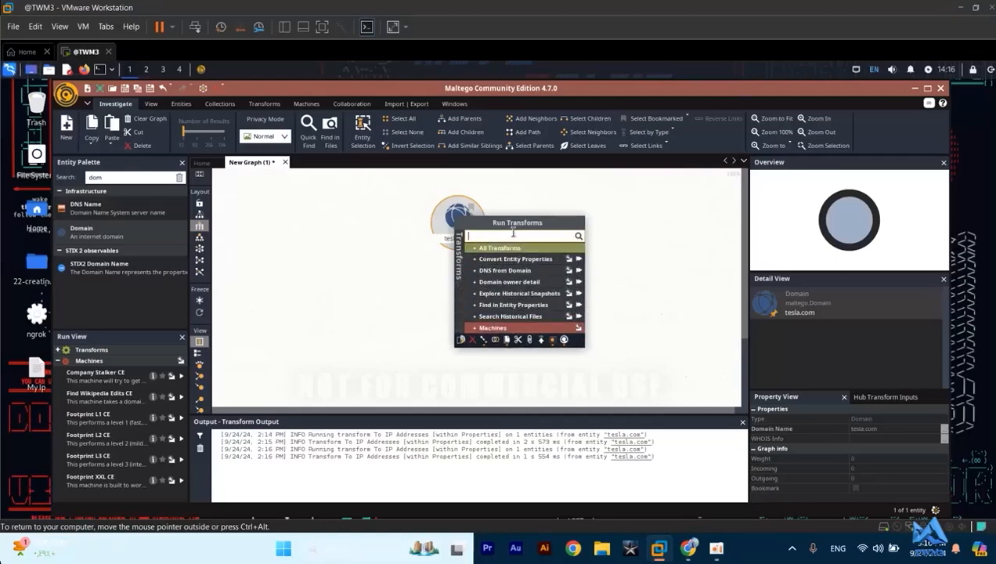
pyautogui.write('dns')
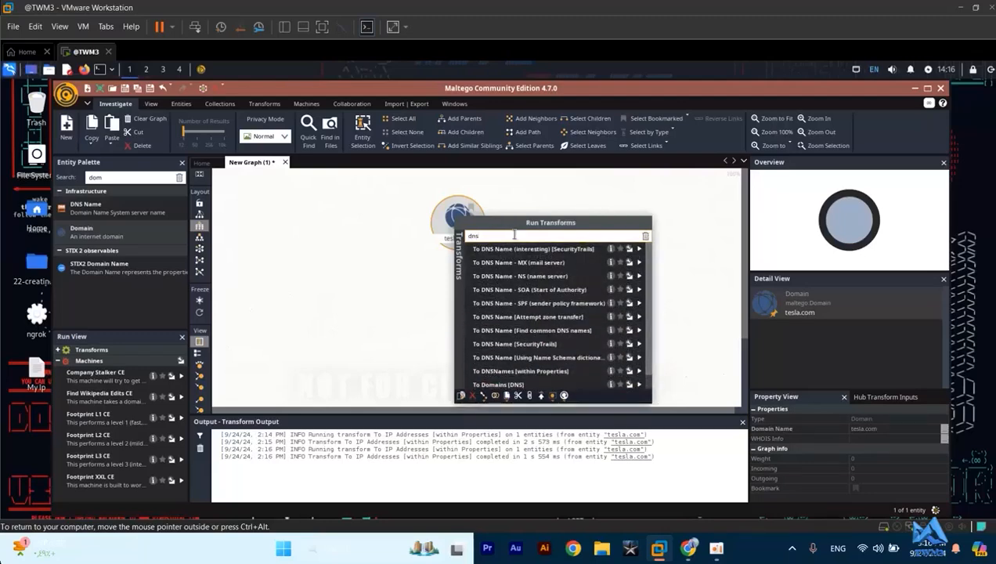
pyautogui.click(517, 248)
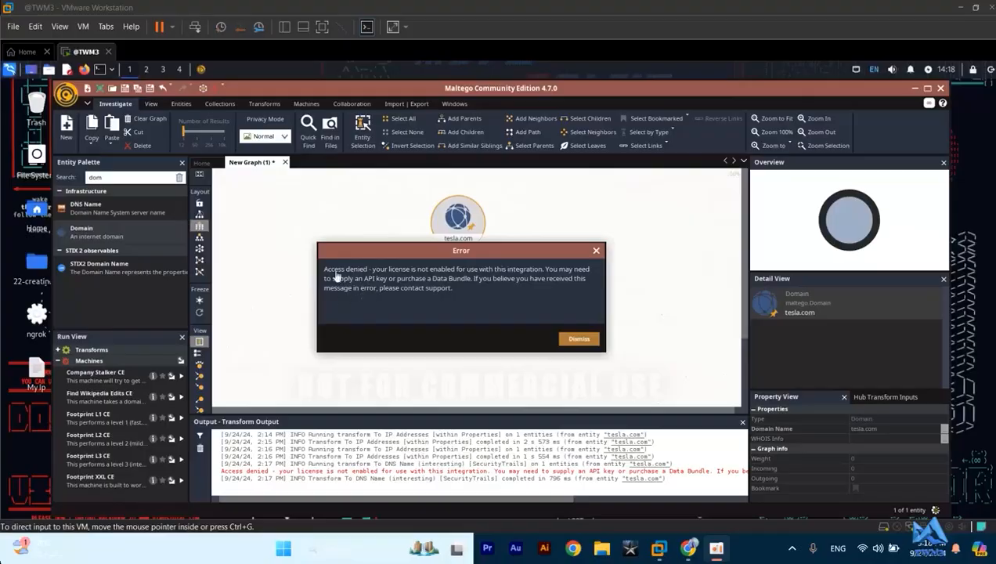
pyautogui.click(576, 341)
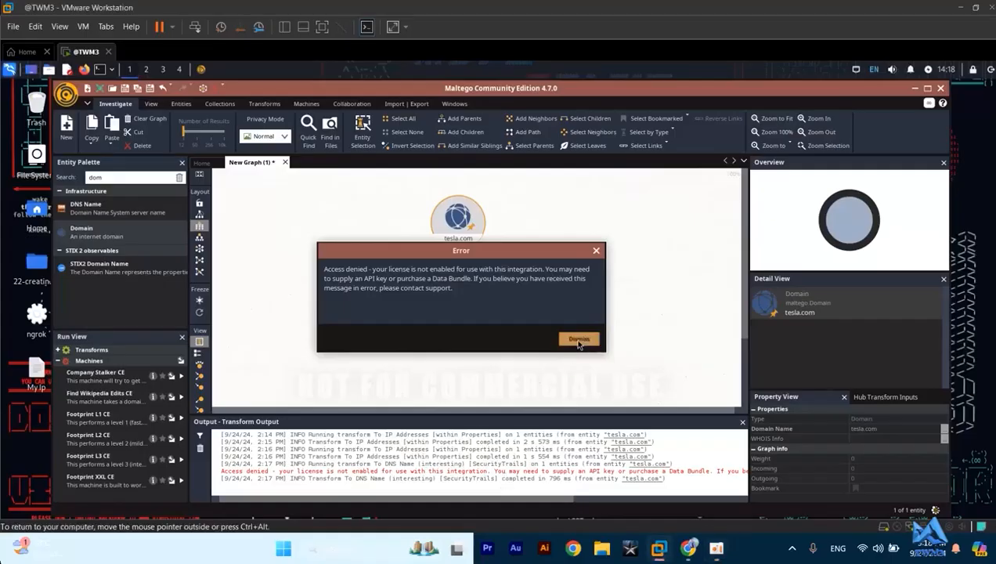
# - Run the To DNS Name - SPF (sender policy framework) transform on the tesla.com domain
pyautogui.rightClick(453, 205)
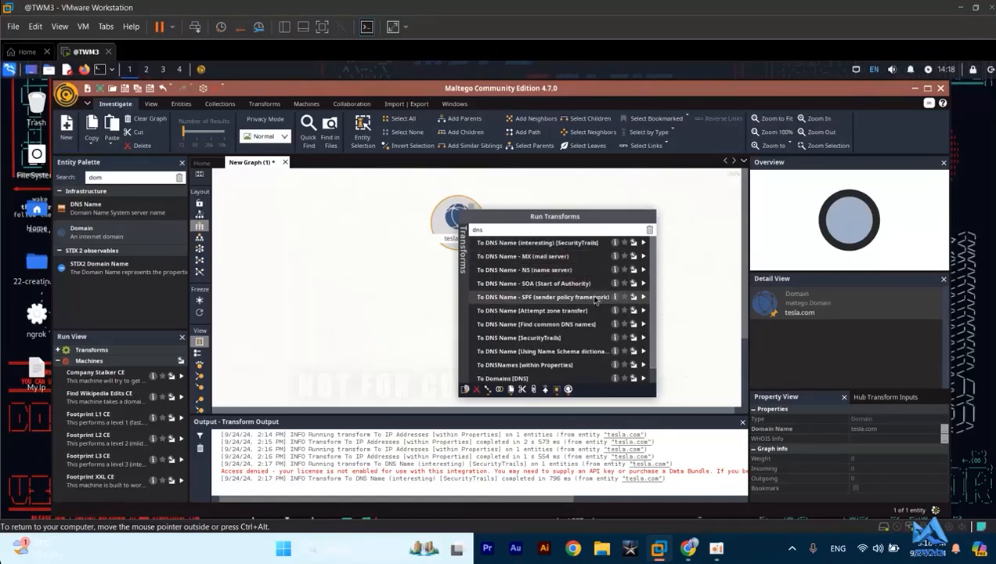
pyautogui.click(548, 297)
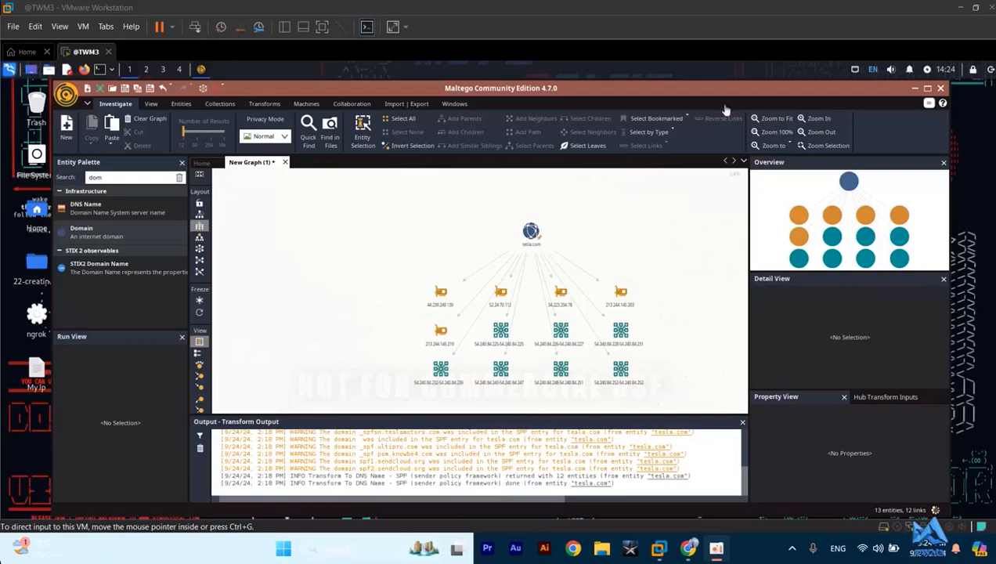
pyautogui.click(928, 91)
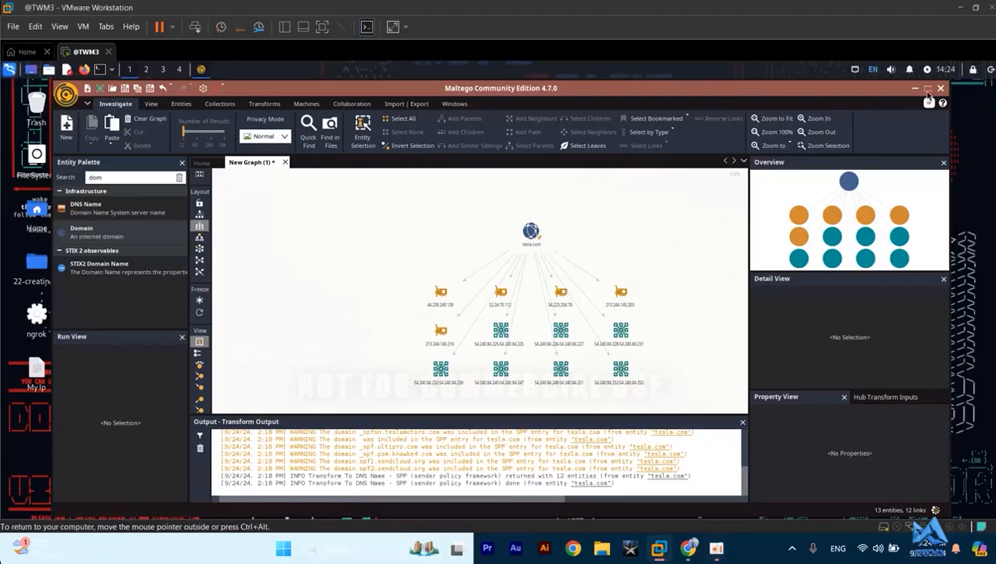
# - Filter the tesla.com transforms by "email" and run To Email Addresses [PGP] on the domain
pyautogui.click(480, 233)
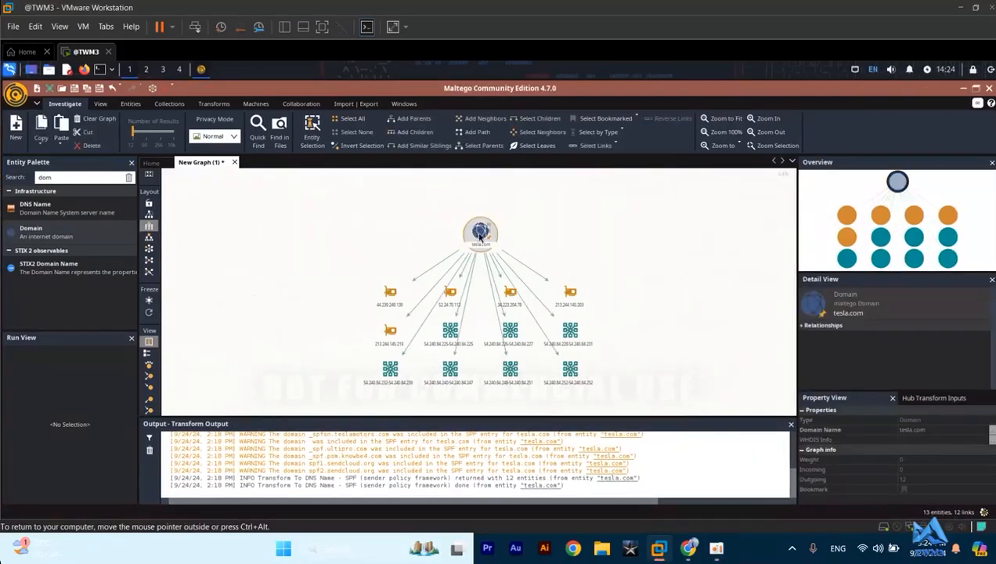
pyautogui.rightClick(480, 235)
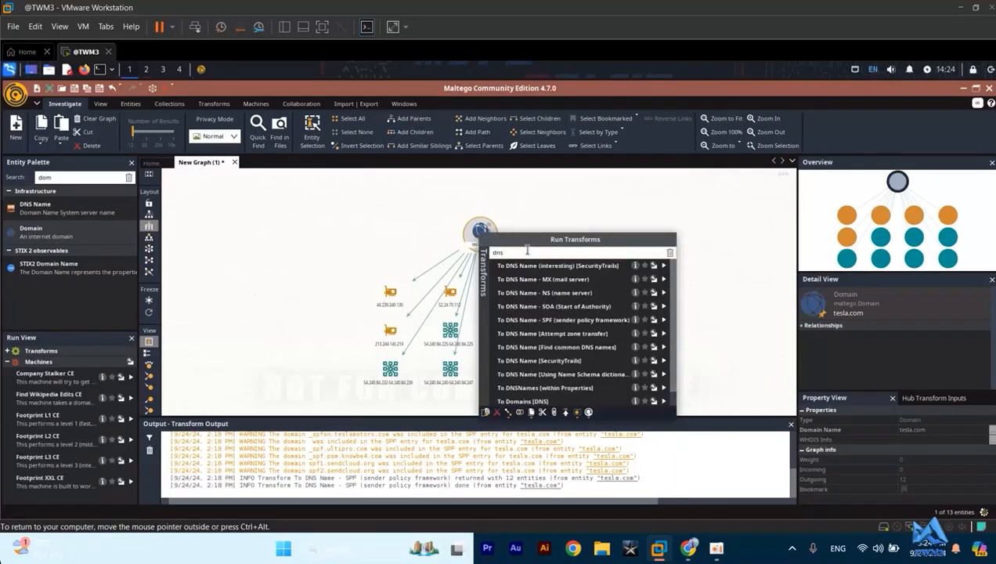
pyautogui.write('d')
pyautogui.press('BackSpace')
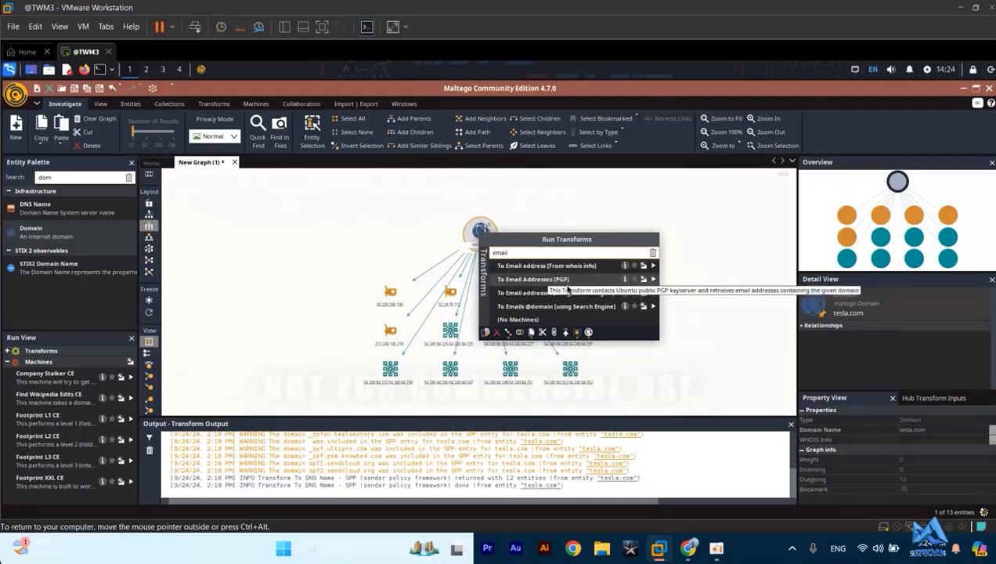
pyautogui.click(527, 279)
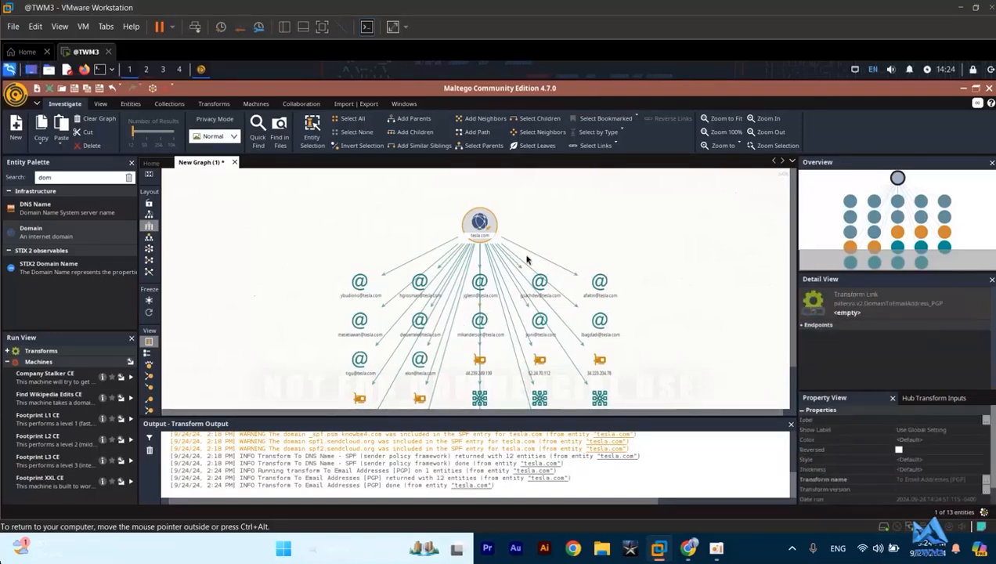
# - Examine the email address entities linked to the tesla.com domain in the graph
pyautogui.scroll(-1, 644, 229)
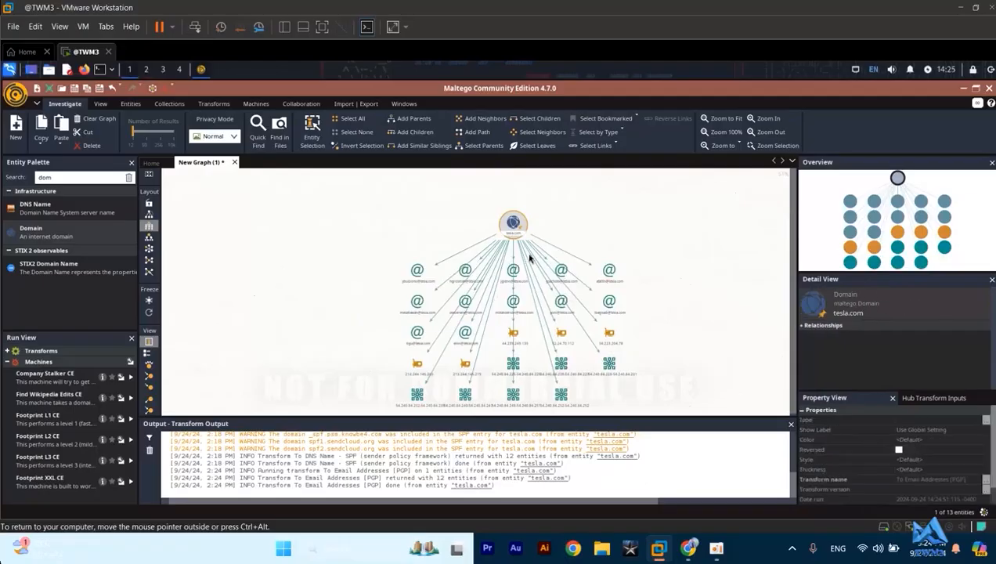
pyautogui.scroll(2, 462, 274)
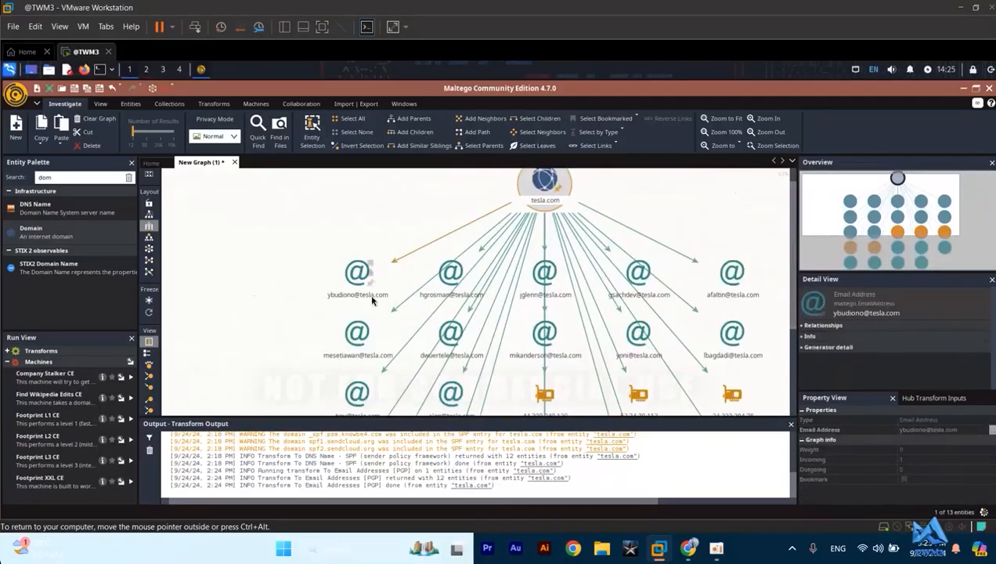
pyautogui.scroll(1, 373, 295)
pyautogui.click(705, 270)
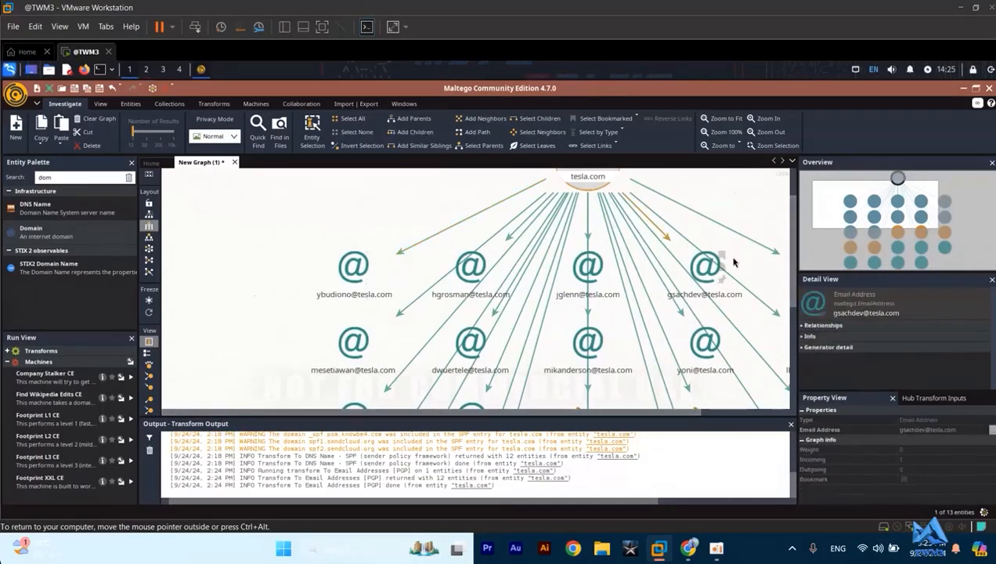
pyautogui.scroll(-2, 720, 265)
pyautogui.scroll(-1, 720, 264)
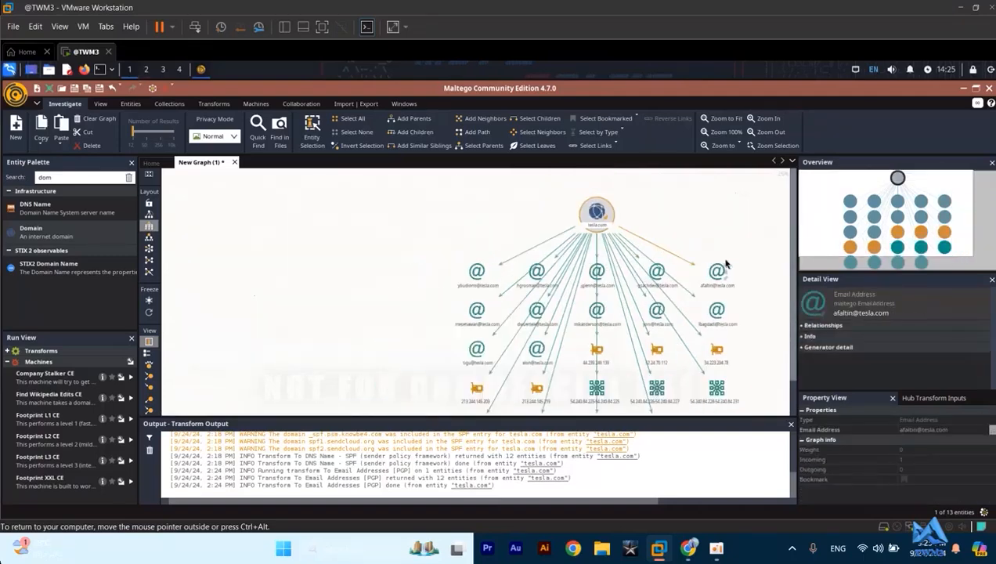
pyautogui.click(755, 246)
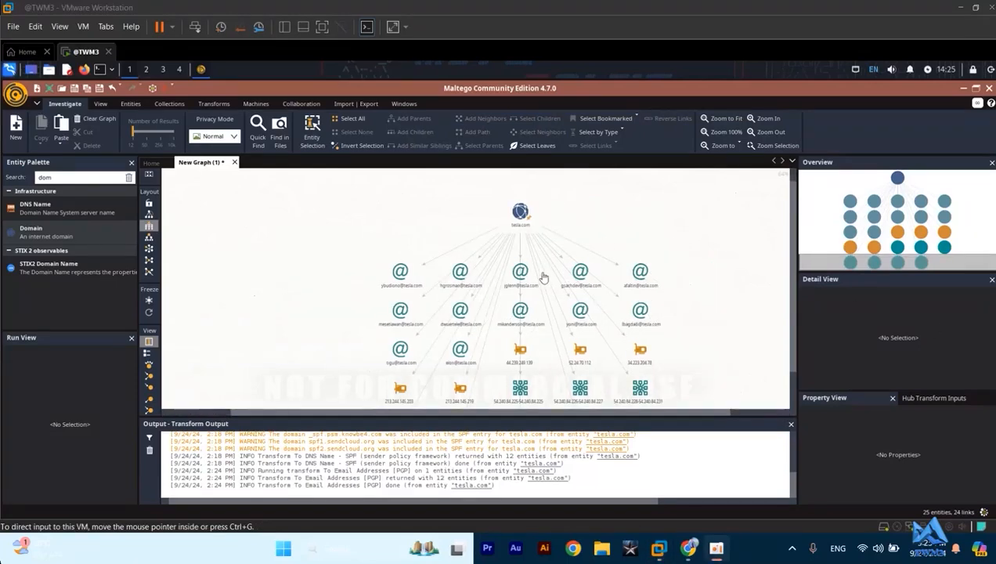
# - Filter the tesla.com transforms by "num" and run To Phone numbers [From whois info] on the domain
pyautogui.click(518, 214)
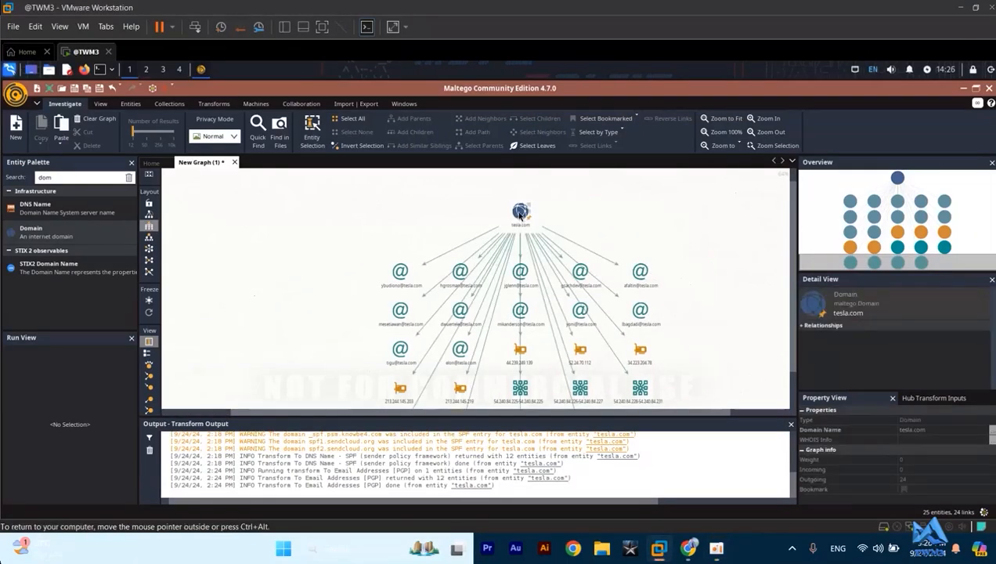
pyautogui.rightClick(519, 213)
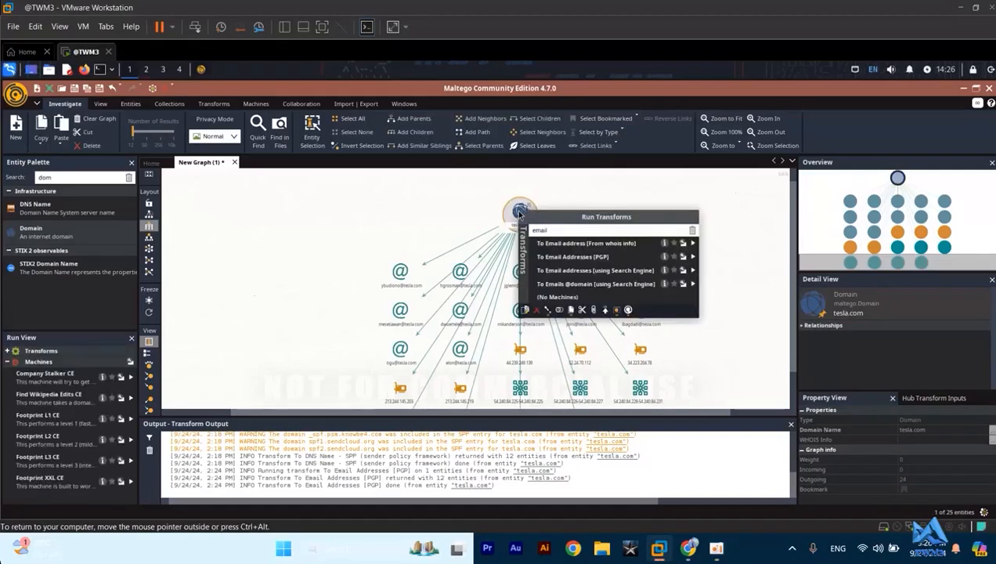
pyautogui.click(561, 230)
pyautogui.press('BackSpace')
pyautogui.press('BackSpace')
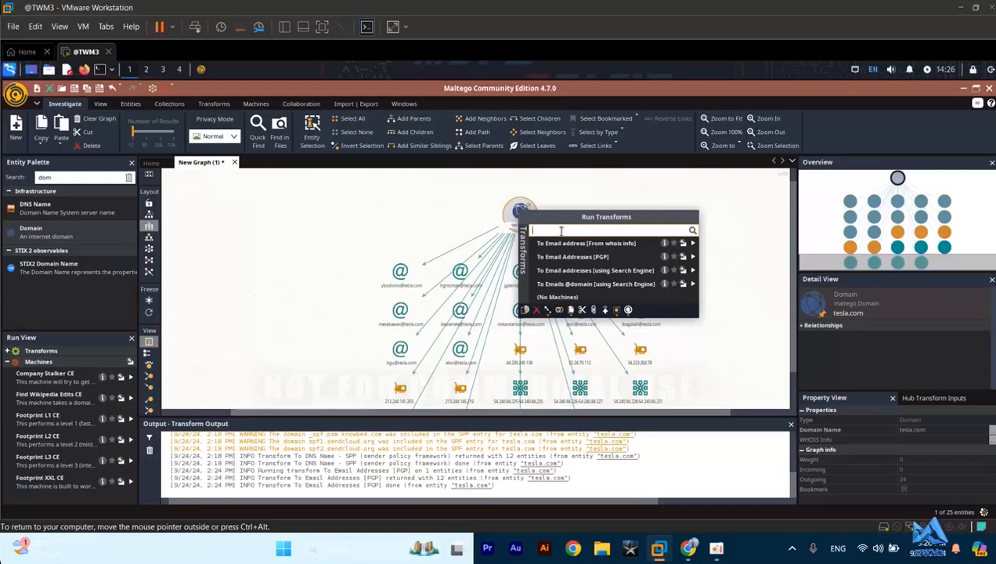
pyautogui.write('num')
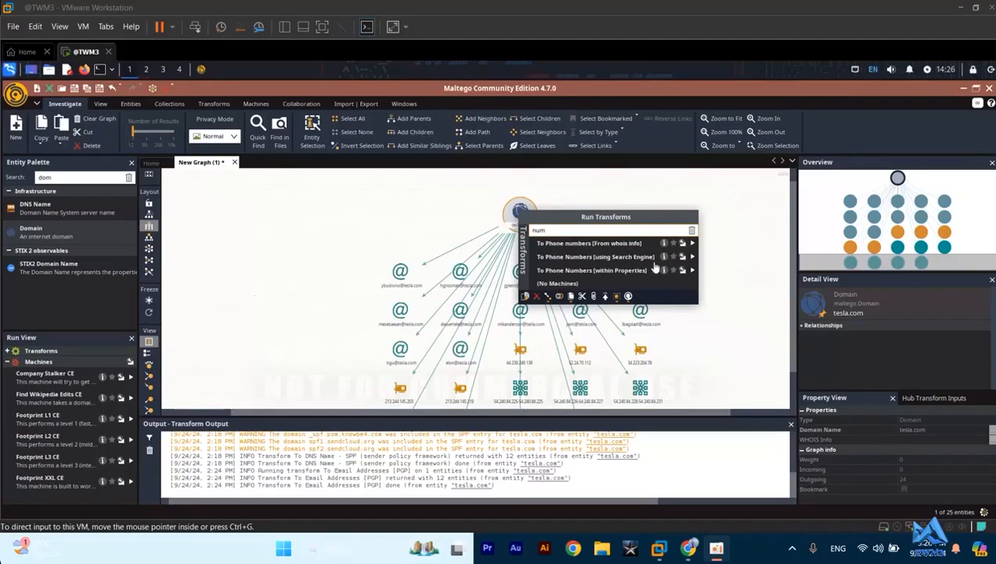
pyautogui.click(599, 243)
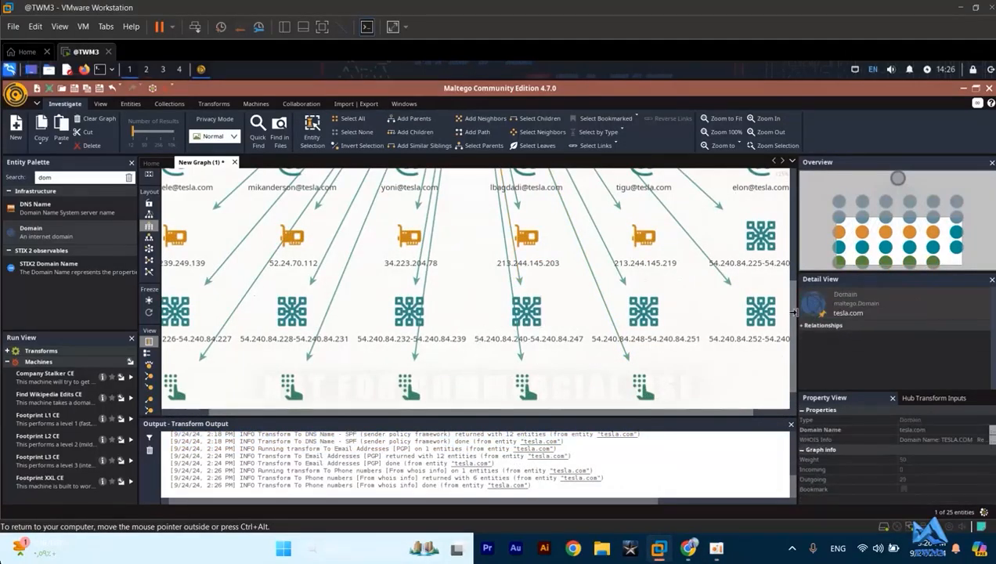
pyautogui.scroll(-1, 787, 321)
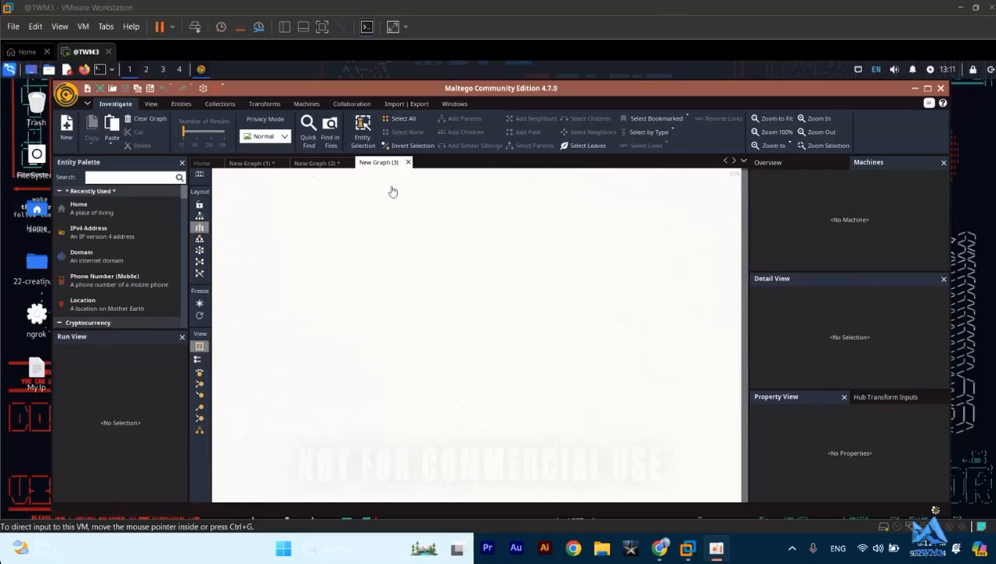
# - Add a Domain entity near the top of the empty New Graph (3) and name it tesla.com
pyautogui.click(449, 246)
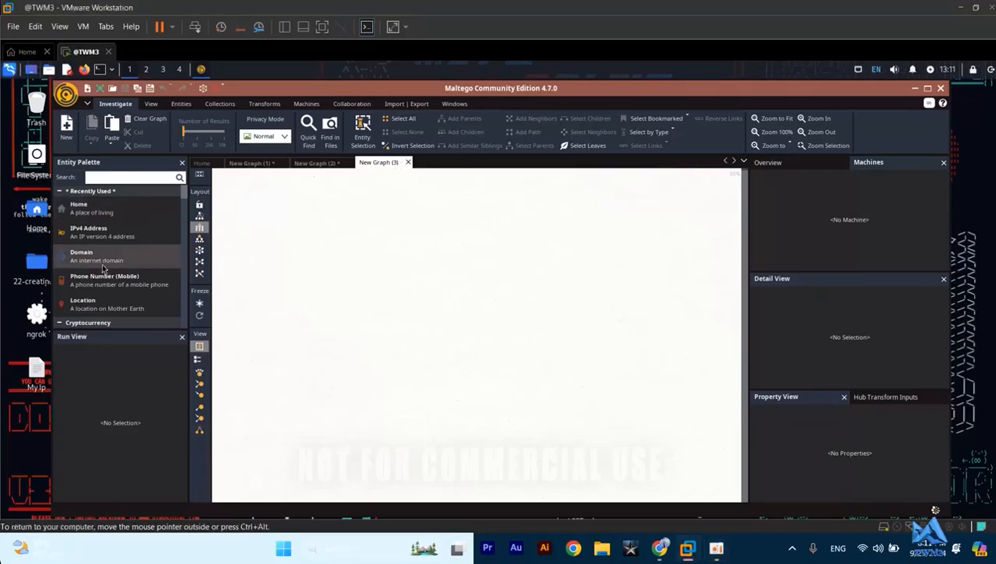
pyautogui.moveTo(102, 268); pyautogui.dragTo(477, 223)
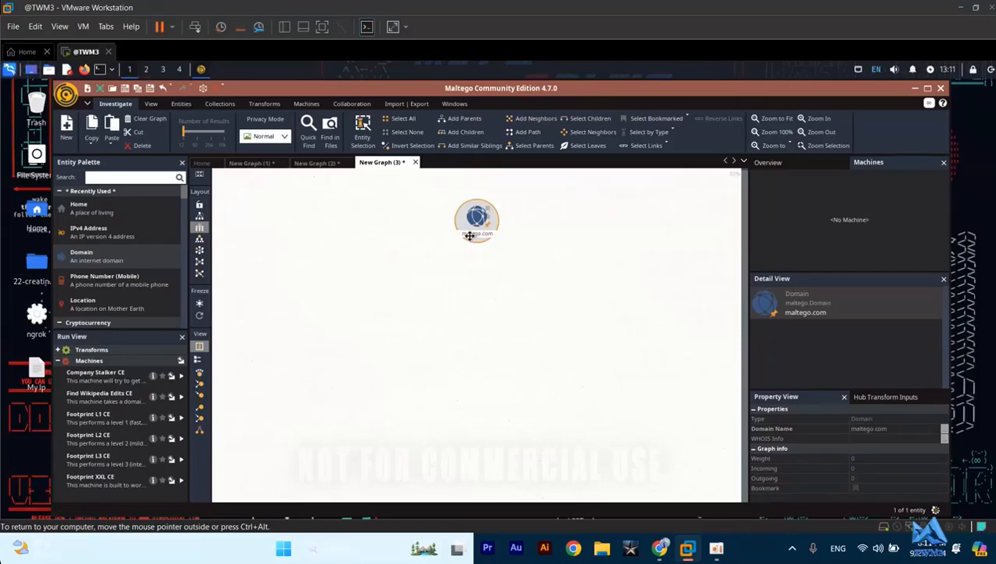
pyautogui.click(474, 232)
pyautogui.click(474, 231)
pyautogui.press('Return')
pyautogui.moveTo(474, 216); pyautogui.dragTo(468, 208)
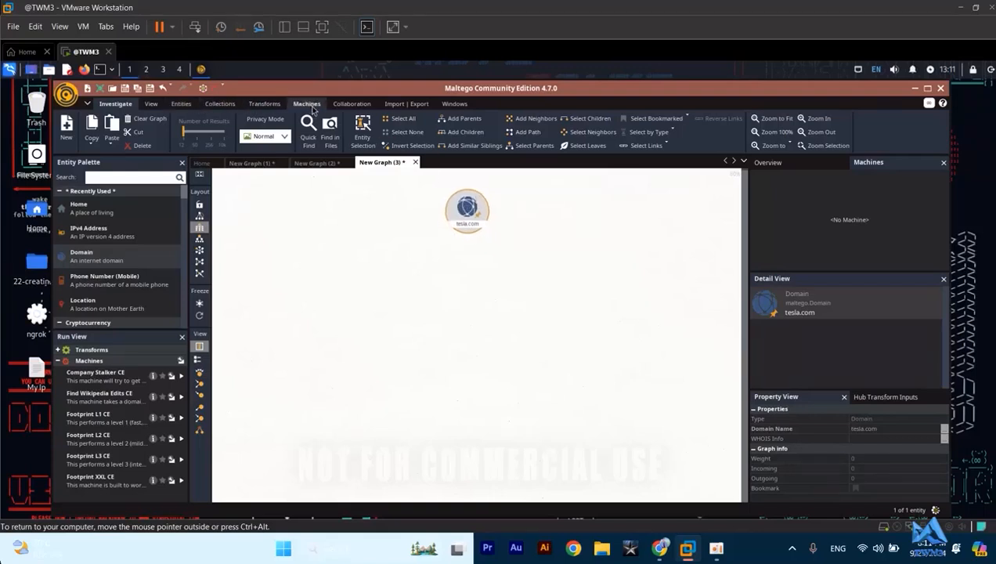
# - Examine the machines available to run and the target input required by Footprint L1 CE, without starting a machine
pyautogui.click(313, 107)
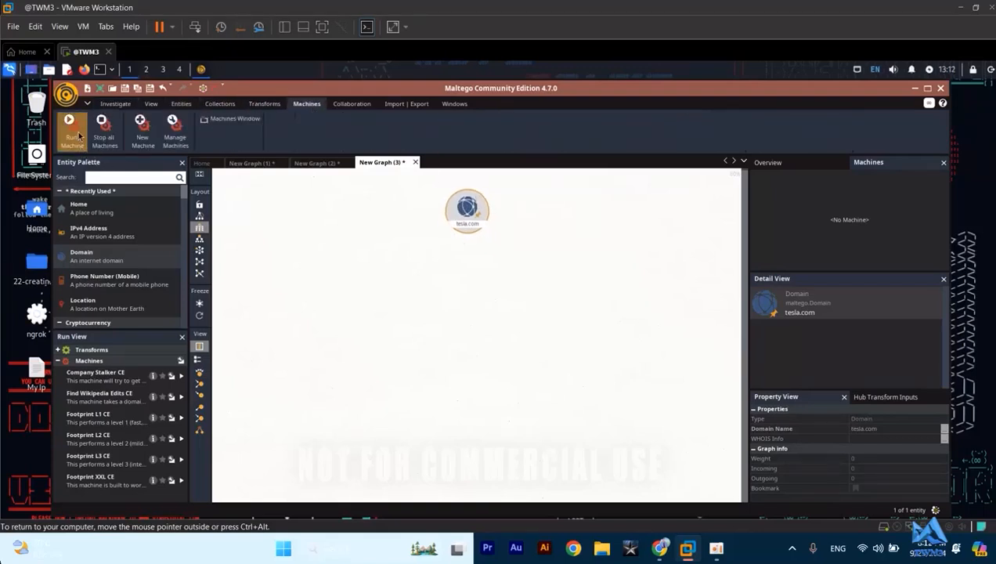
pyautogui.click(77, 133)
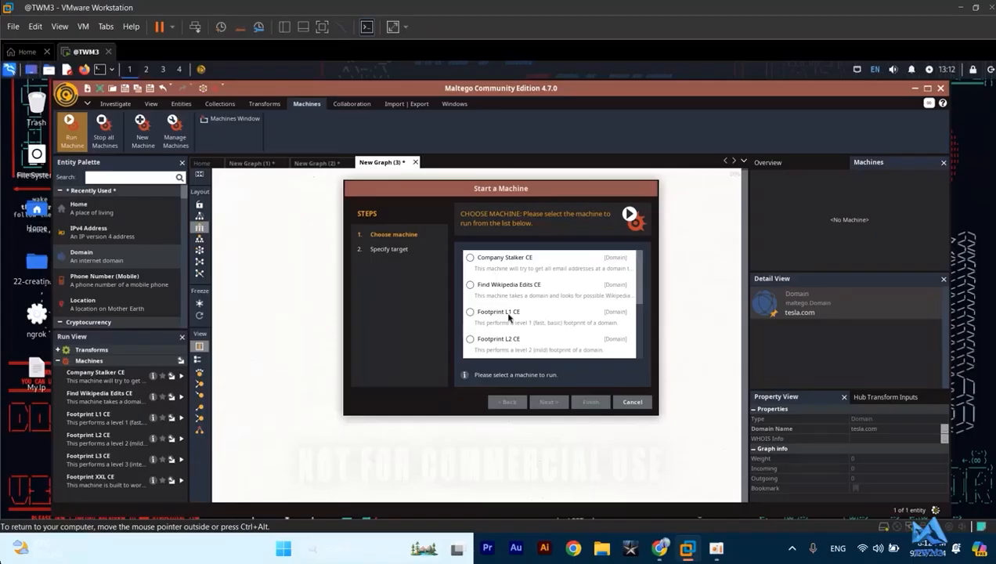
pyautogui.scroll(-3, 547, 321)
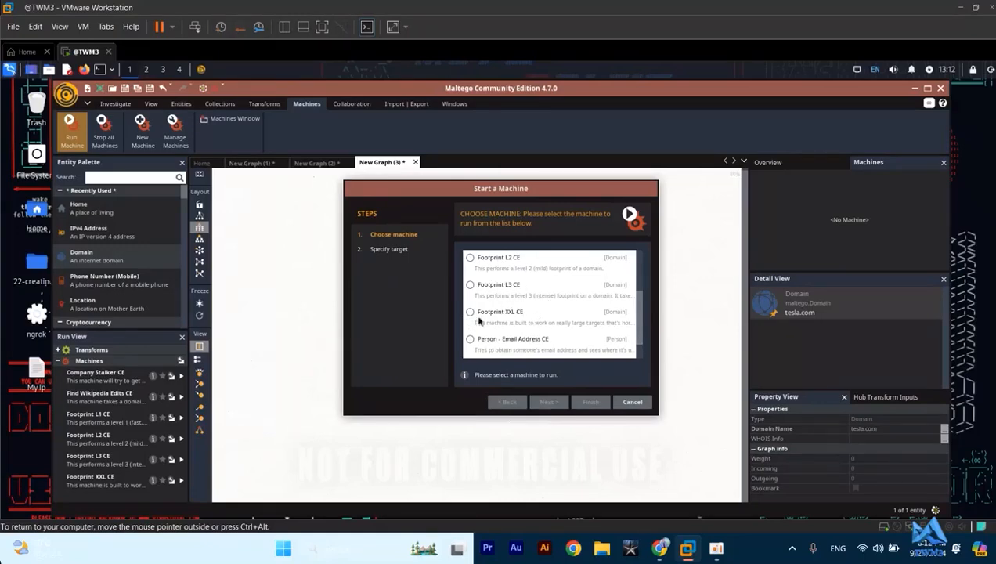
pyautogui.scroll(-1, 611, 290)
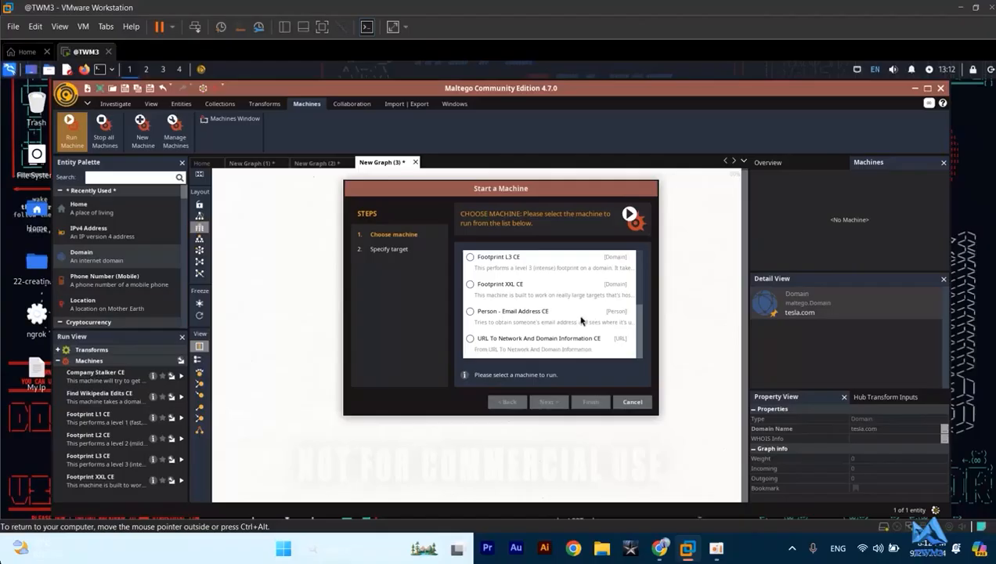
pyautogui.scroll(4, 505, 321)
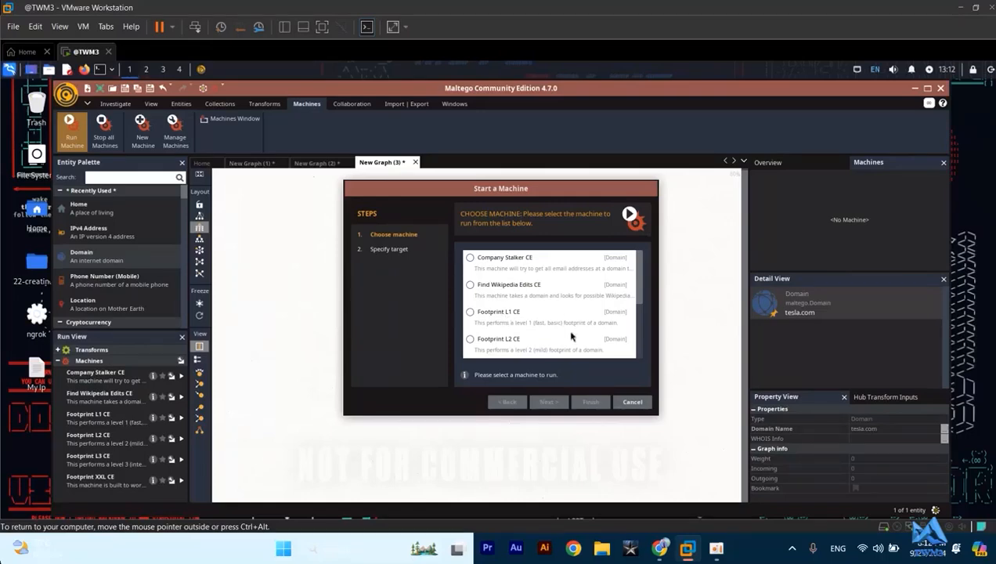
pyautogui.scroll(-3, 556, 298)
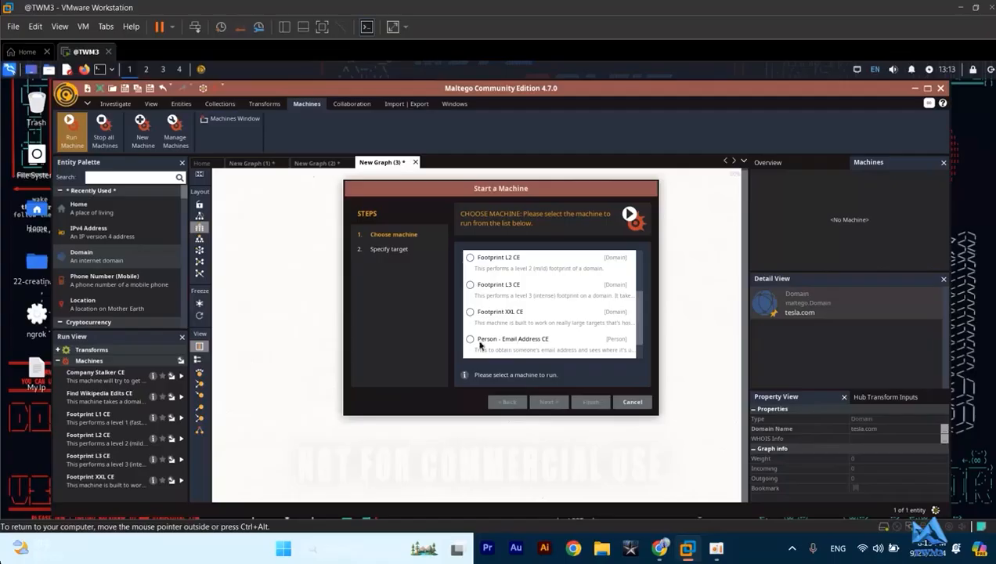
pyautogui.scroll(2, 530, 341)
pyautogui.scroll(1, 529, 341)
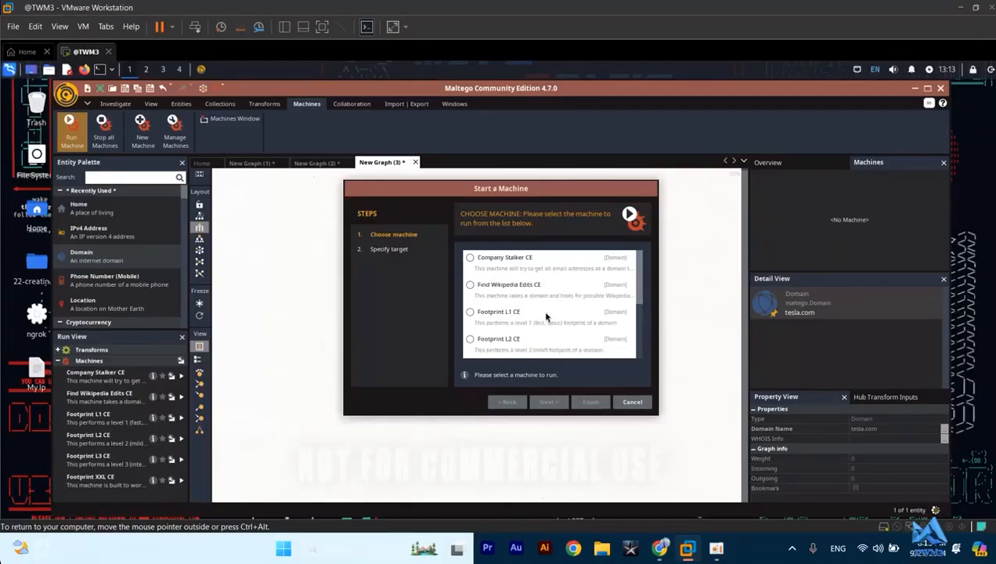
pyautogui.click(493, 315)
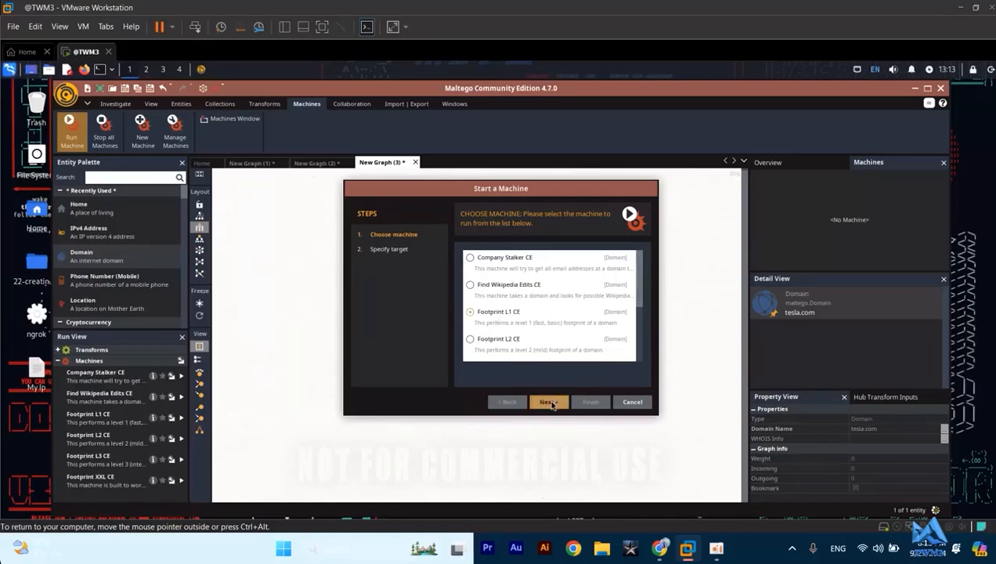
pyautogui.click(549, 402)
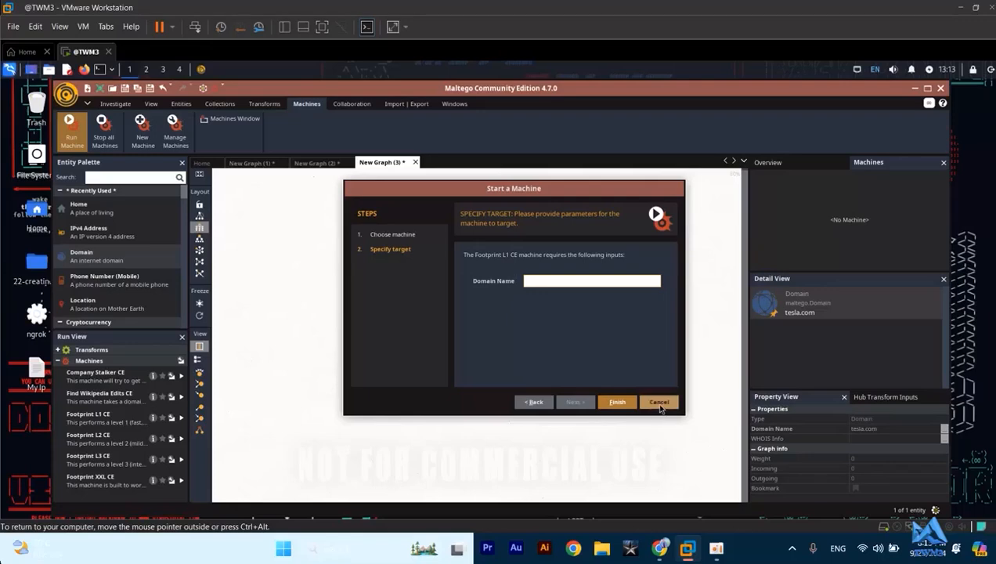
pyautogui.click(658, 402)
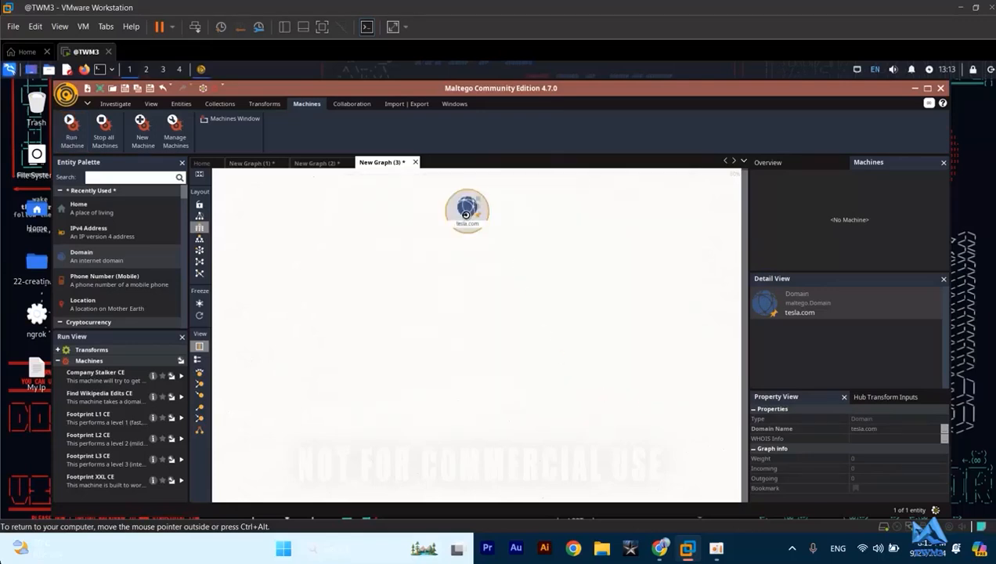
# - Run the Footprint L1 CE machine on the tesla.com entity, dismiss the access errors and inspect the resulting email address entity
pyautogui.rightClick(467, 220)
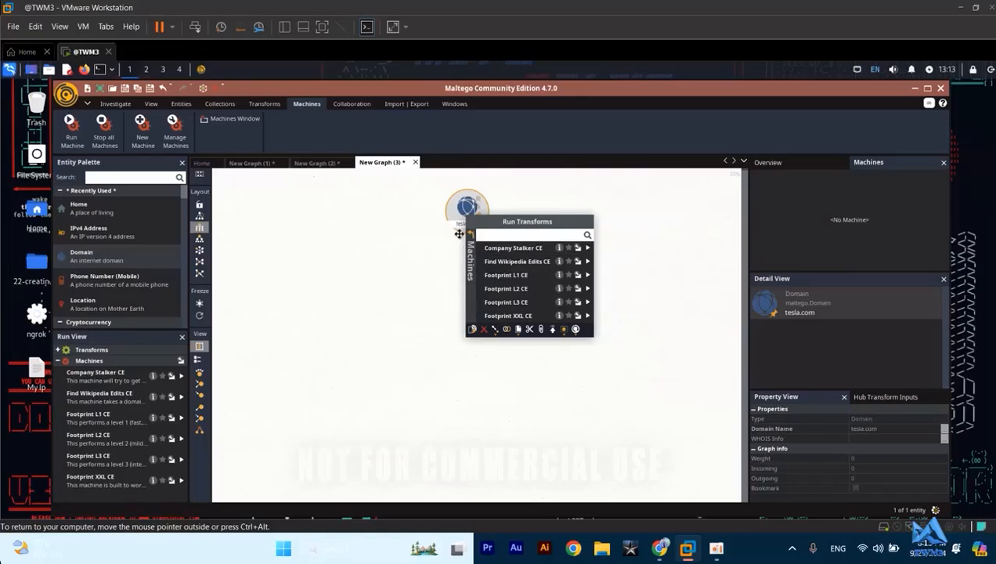
pyautogui.click(470, 239)
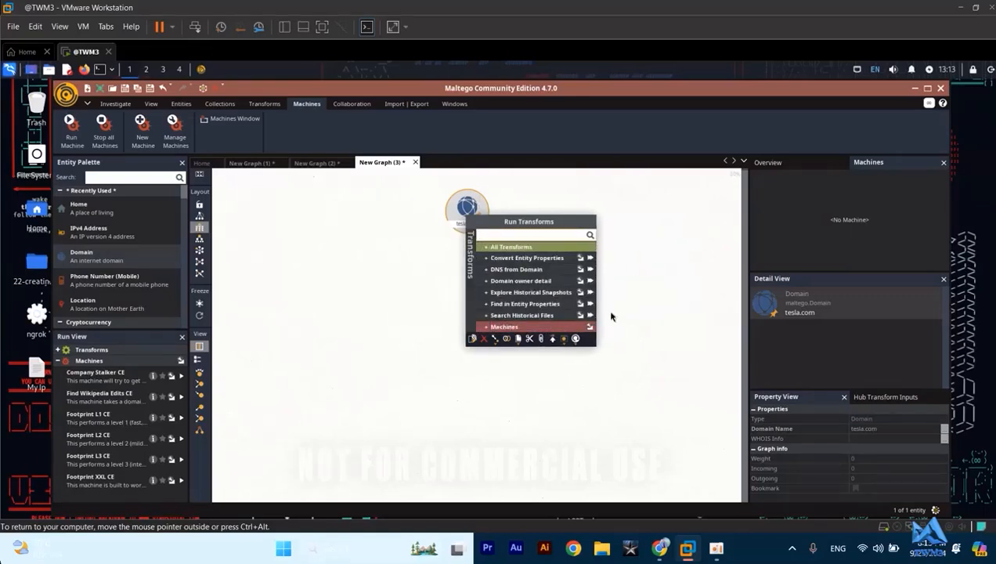
pyautogui.click(527, 328)
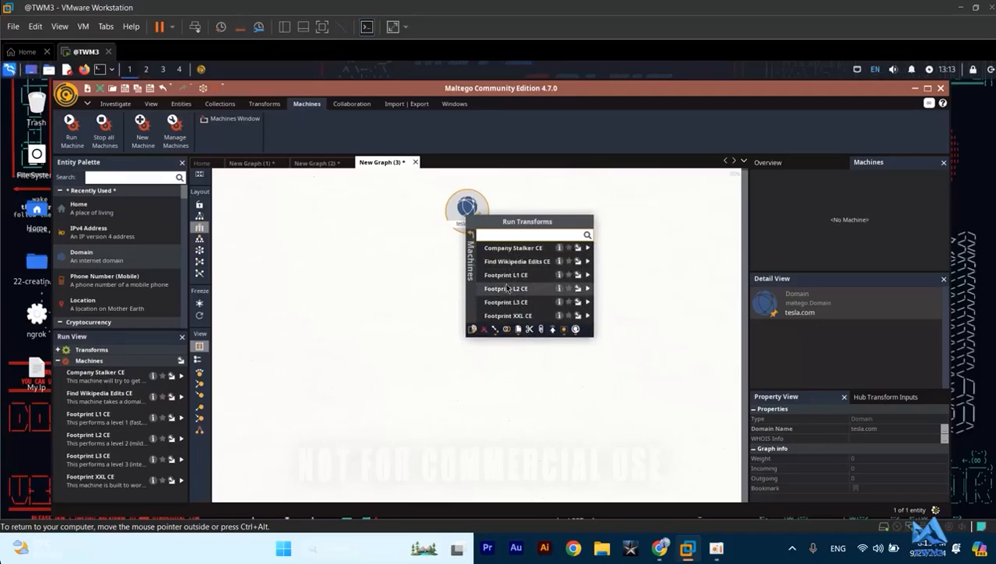
pyautogui.click(502, 280)
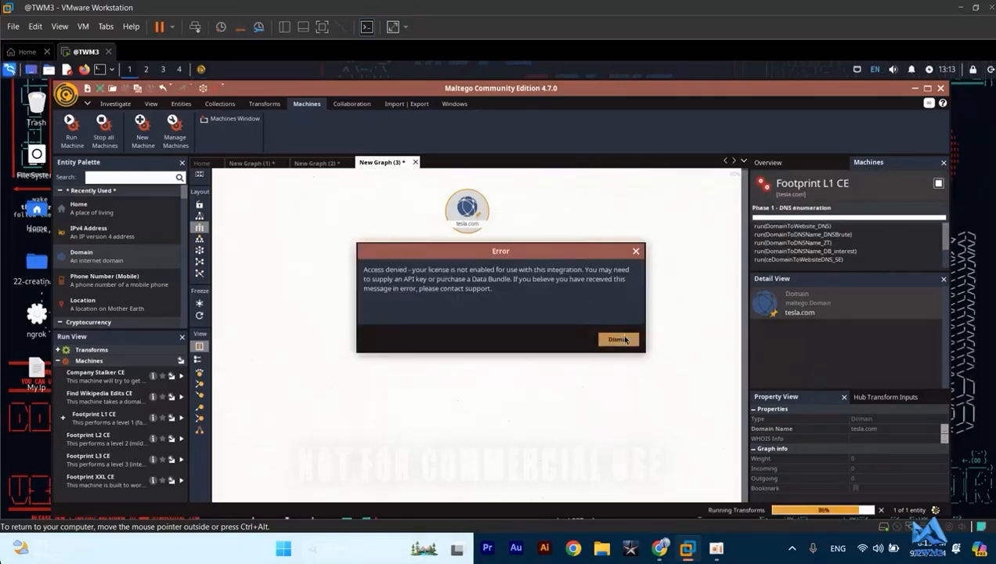
pyautogui.click(618, 339)
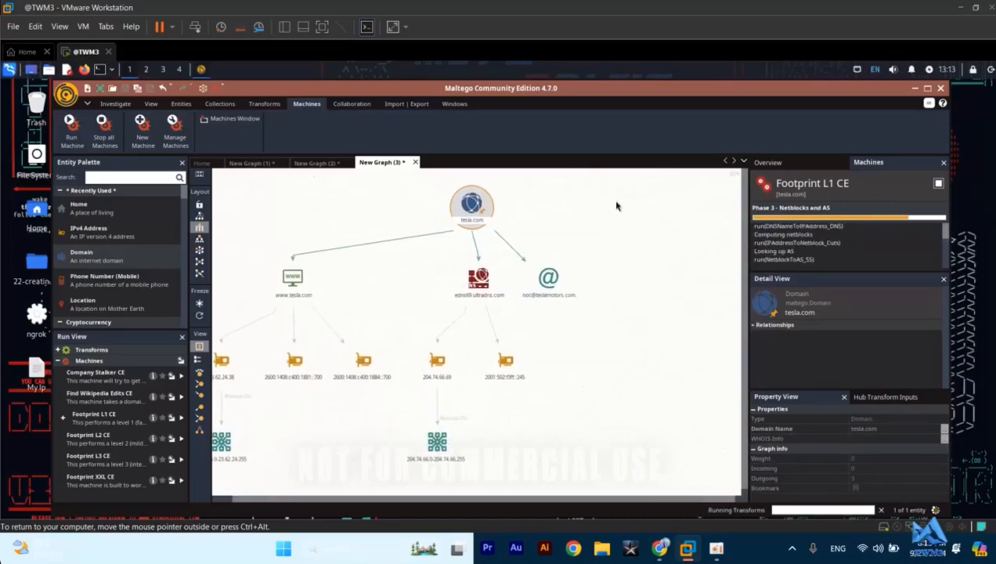
pyautogui.click(619, 339)
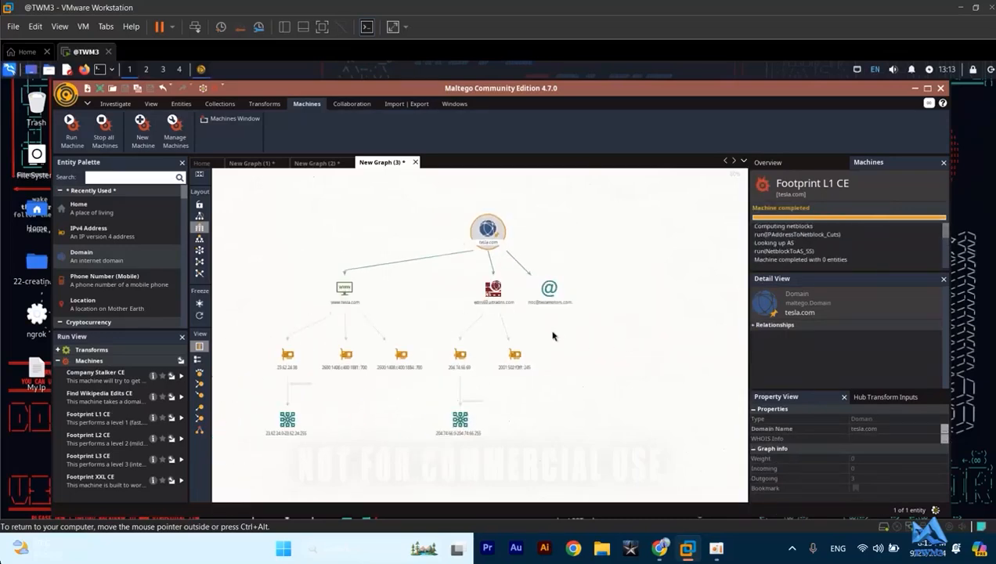
pyautogui.click(540, 290)
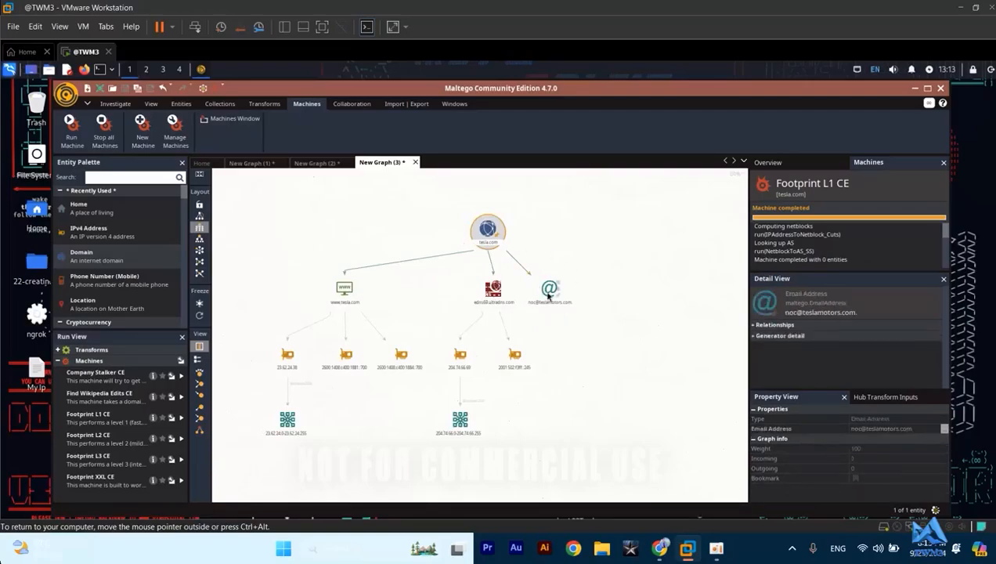
# - Examine the Footprint L1 CE results on the graph, covering the website, NS record, email address, IP address and netblock entities
pyautogui.scroll(1, 530, 333)
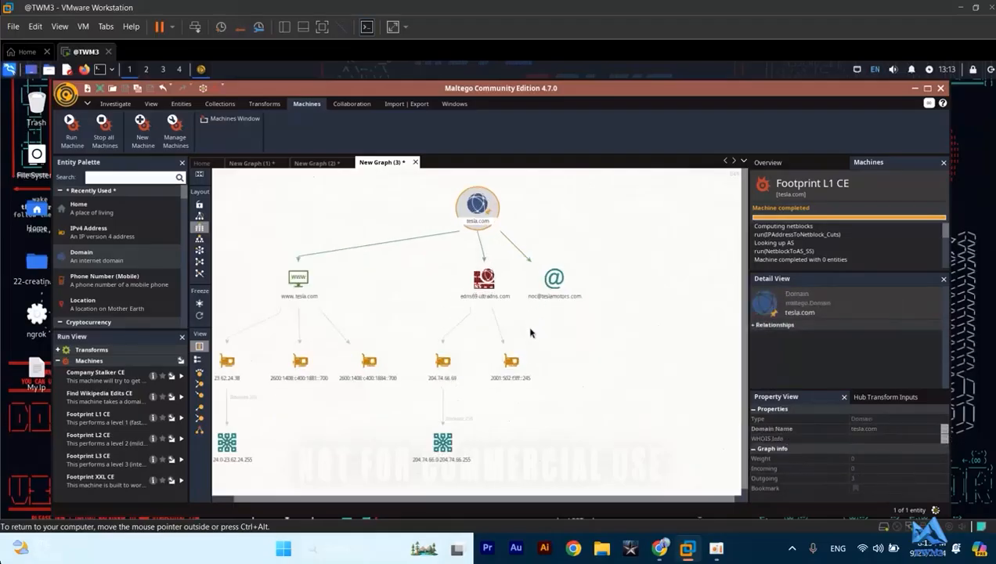
pyautogui.scroll(1, 530, 333)
pyautogui.click(562, 263)
pyautogui.click(455, 283)
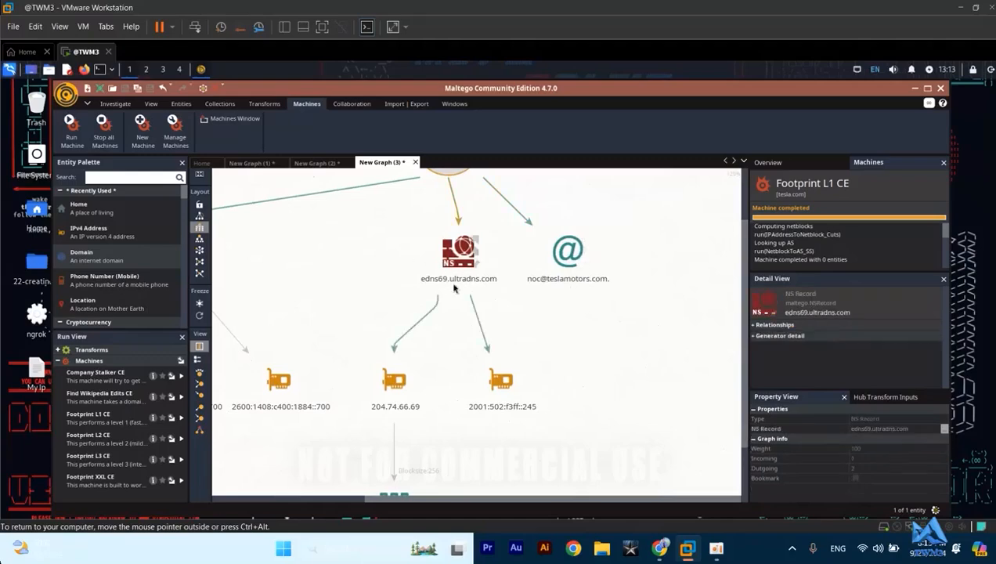
pyautogui.click(368, 292)
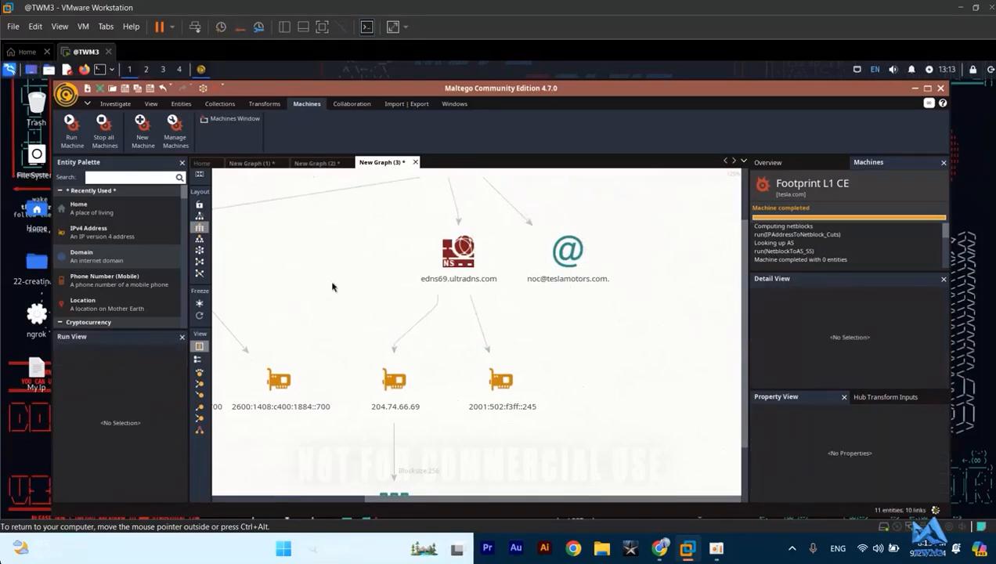
pyautogui.scroll(-2, 561, 326)
pyautogui.click(371, 288)
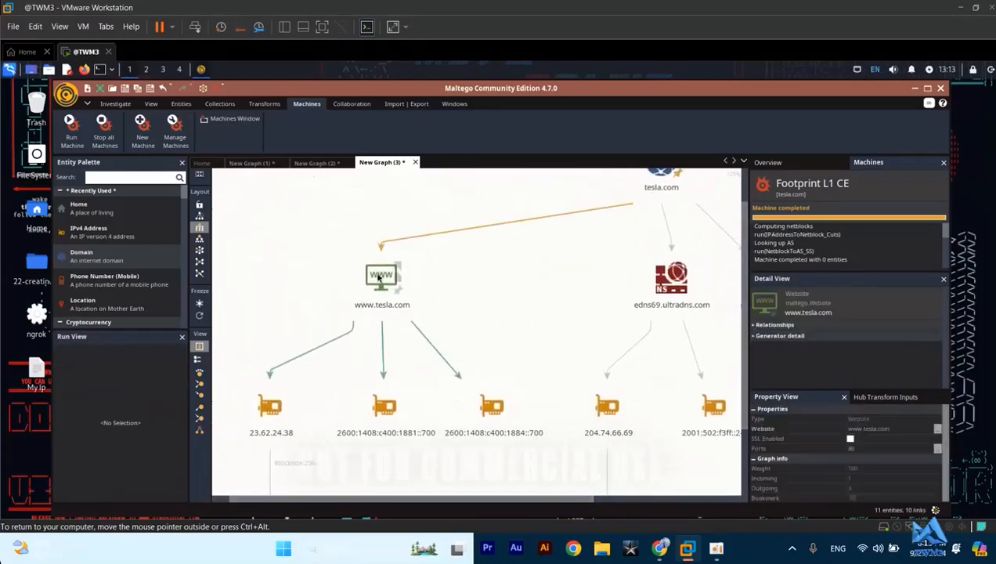
pyautogui.moveTo(524, 301); pyautogui.dragTo(496, 238)
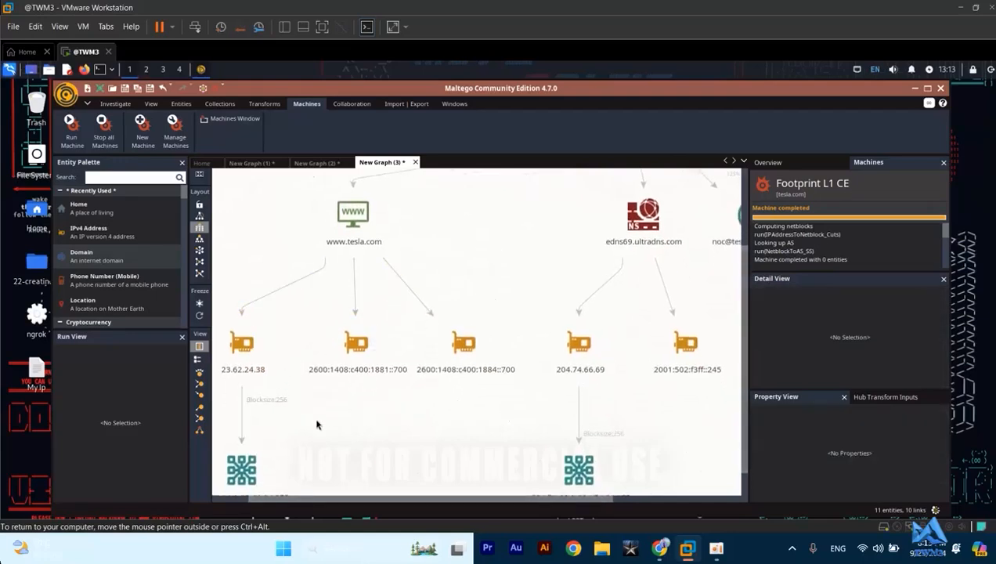
pyautogui.moveTo(317, 423); pyautogui.dragTo(342, 338)
pyautogui.moveTo(607, 357)
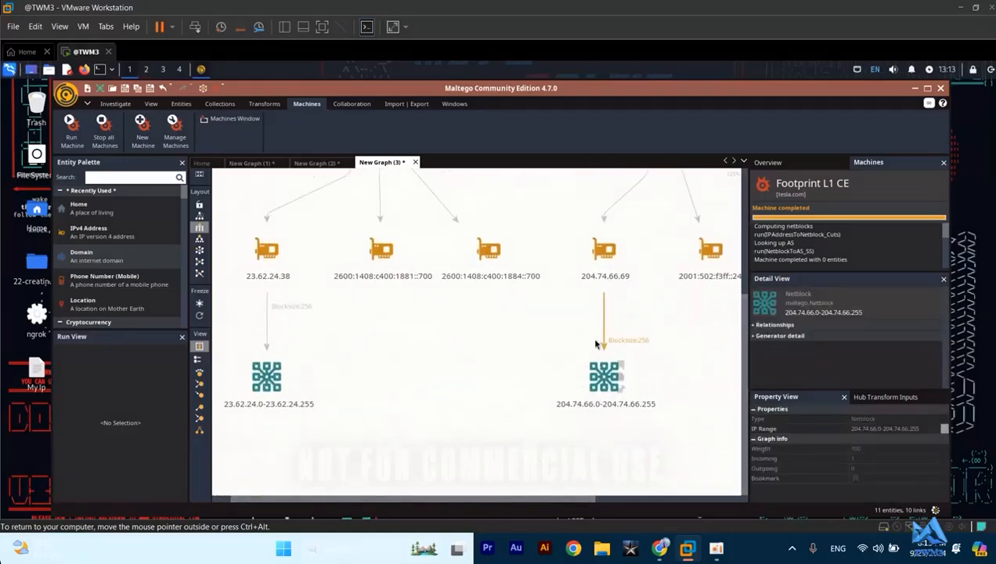
pyautogui.scroll(-2, 513, 335)
pyautogui.moveTo(513, 335); pyautogui.dragTo(456, 416)
pyautogui.moveTo(480, 362); pyautogui.dragTo(398, 445)
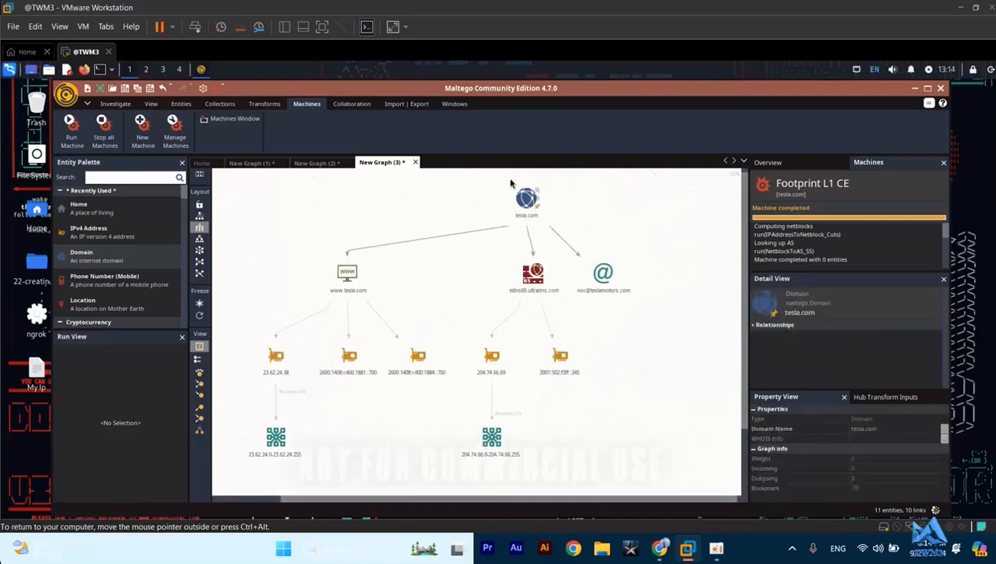
# - Run the Footprint L2 CE machine on the tesla.com entity, keeping all listed MX and NS records and dismissing the access errors
pyautogui.rightClick(523, 196)
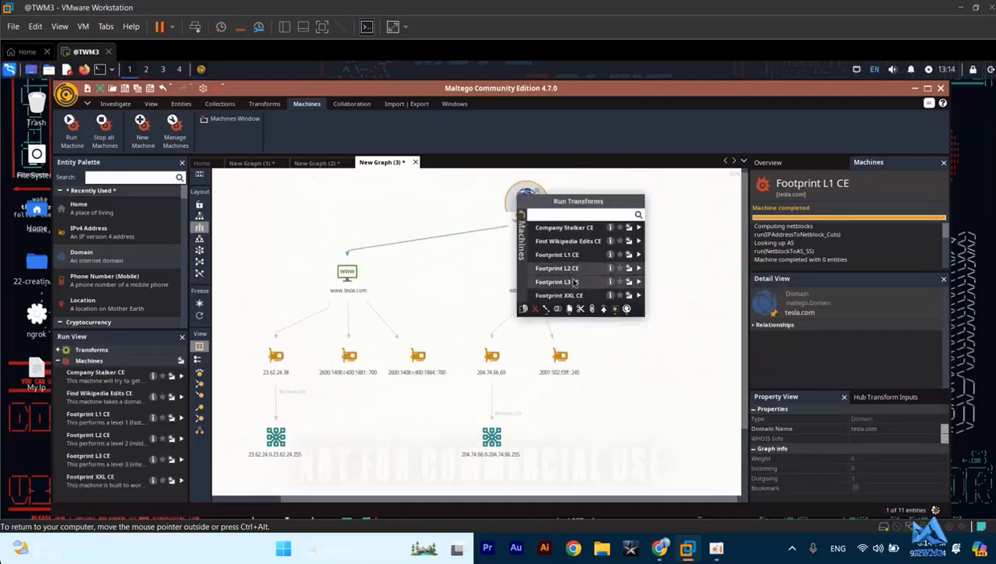
pyautogui.click(567, 268)
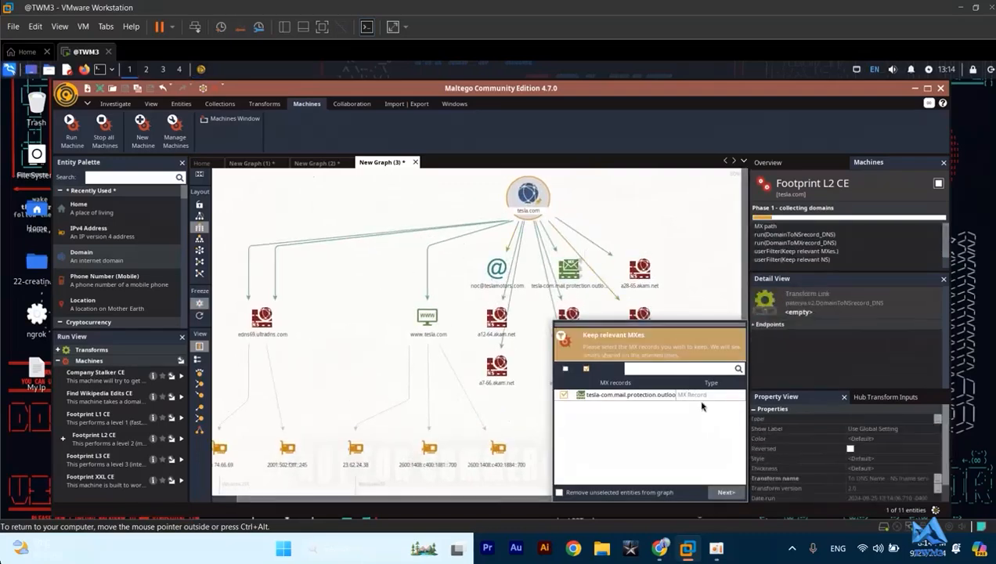
pyautogui.click(723, 493)
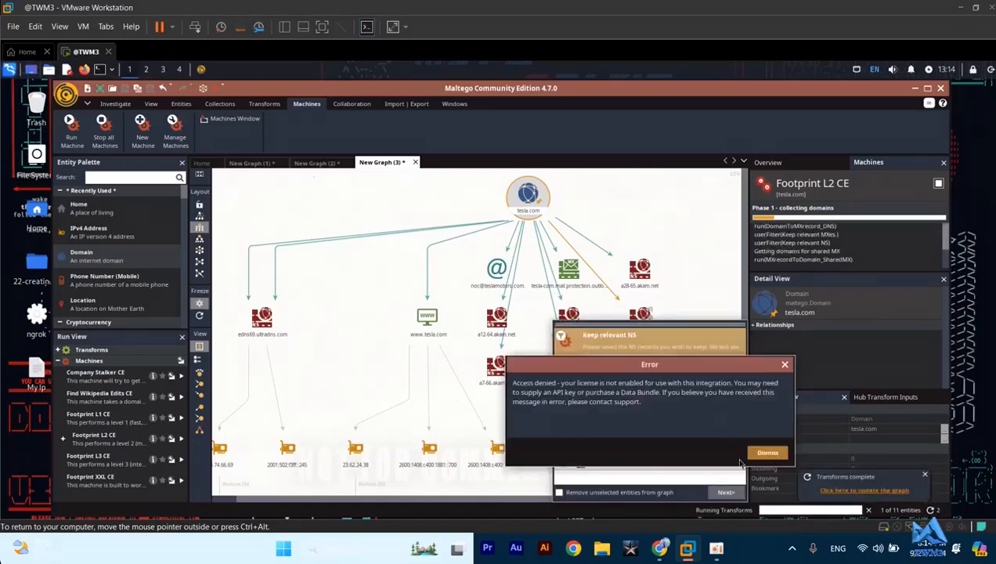
pyautogui.click(754, 453)
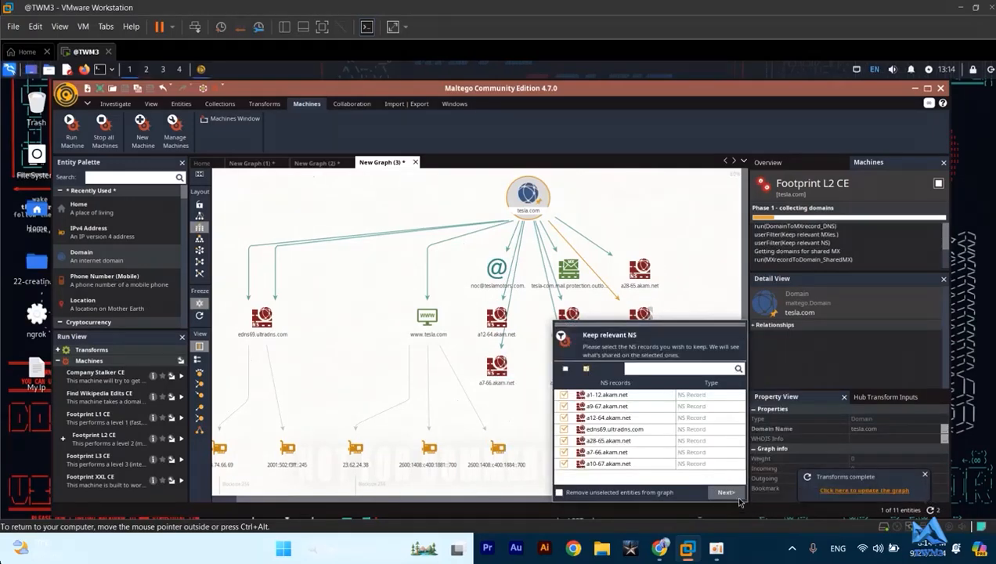
pyautogui.click(722, 493)
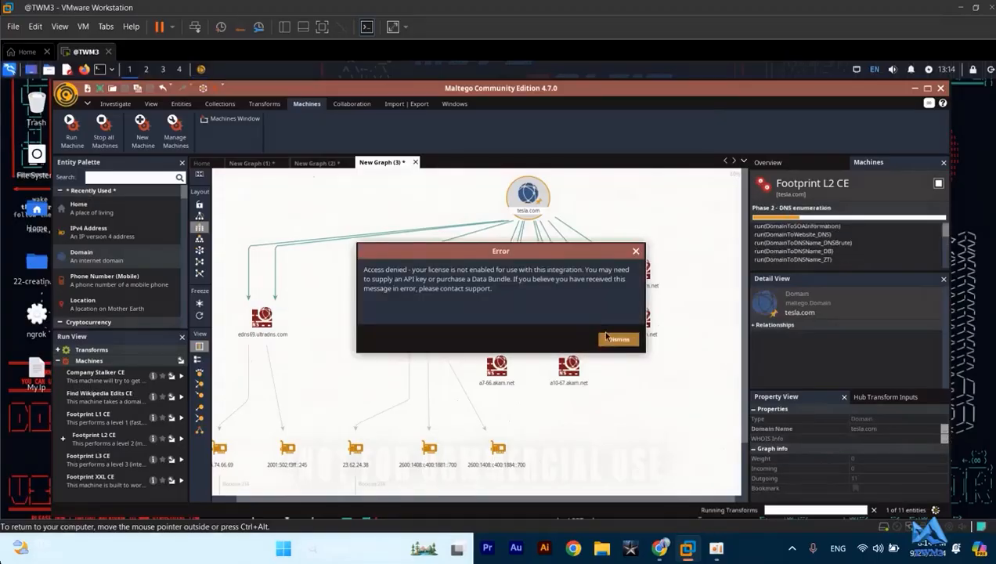
pyautogui.click(608, 337)
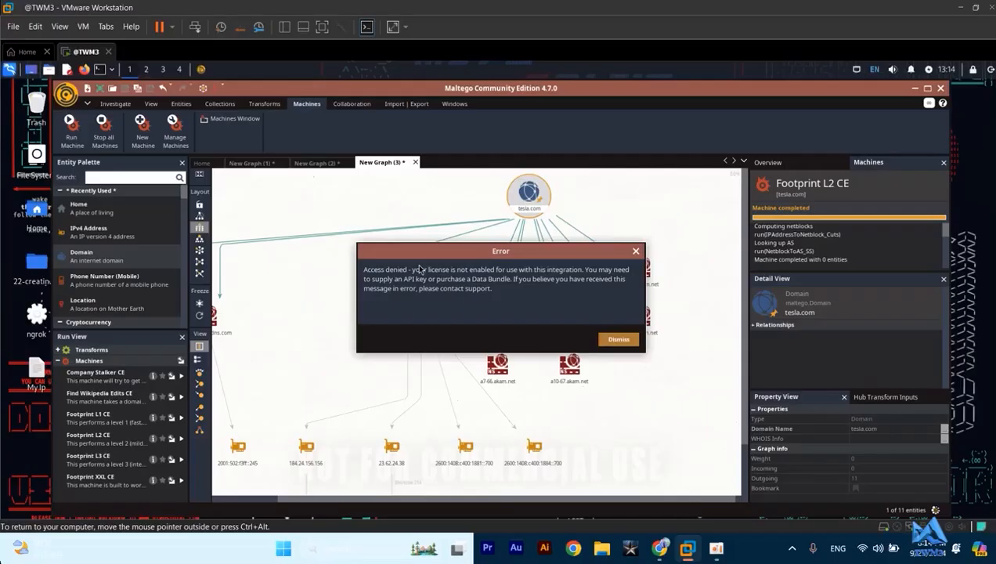
pyautogui.click(629, 338)
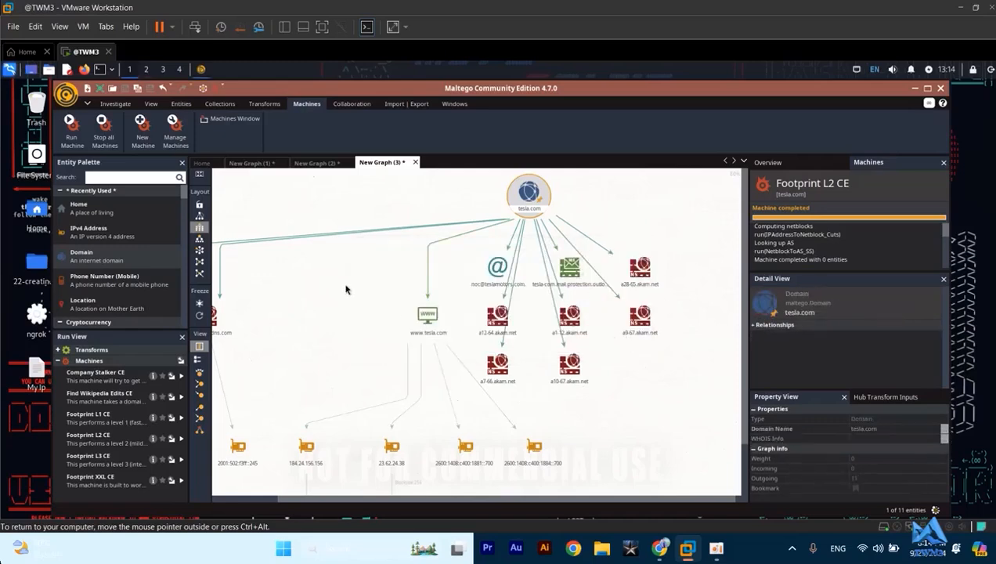
pyautogui.click(426, 317)
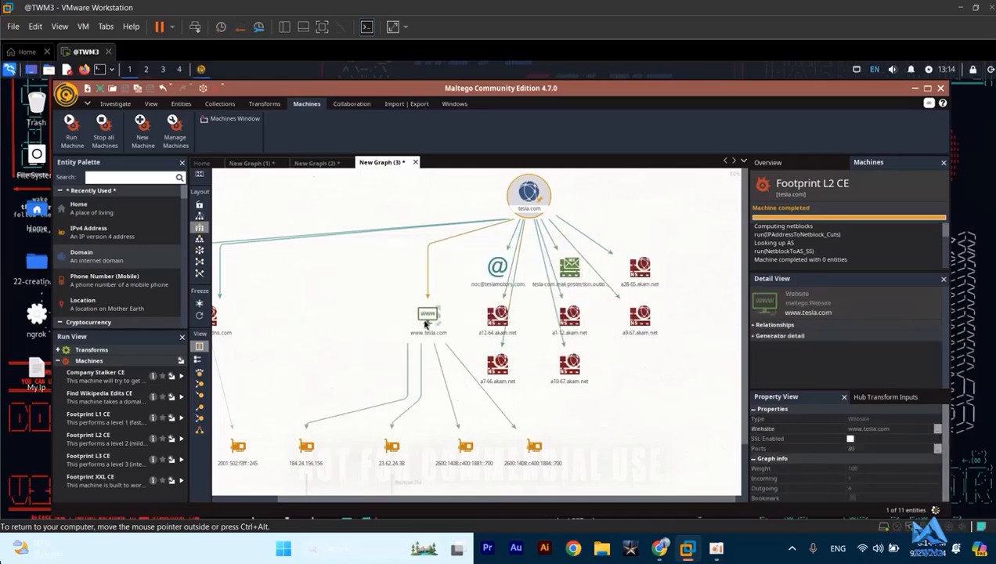
pyautogui.click(340, 315)
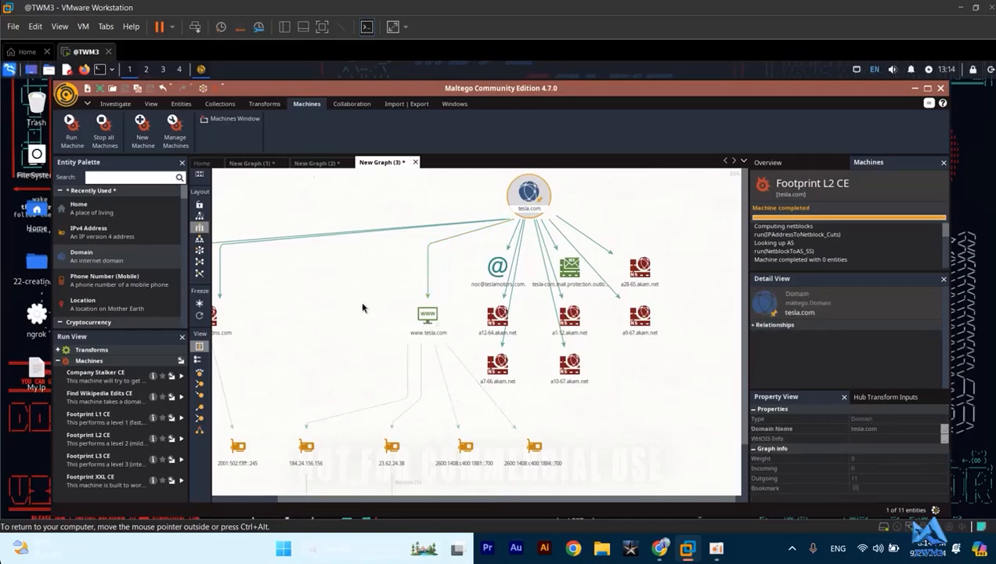
pyautogui.scroll(-1, 346, 272)
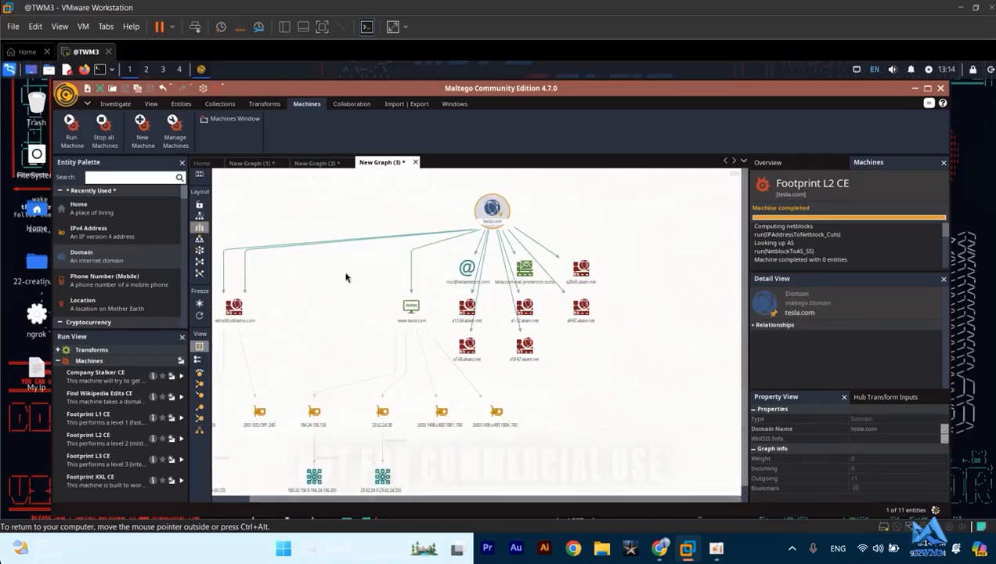
pyautogui.moveTo(336, 284); pyautogui.dragTo(416, 222)
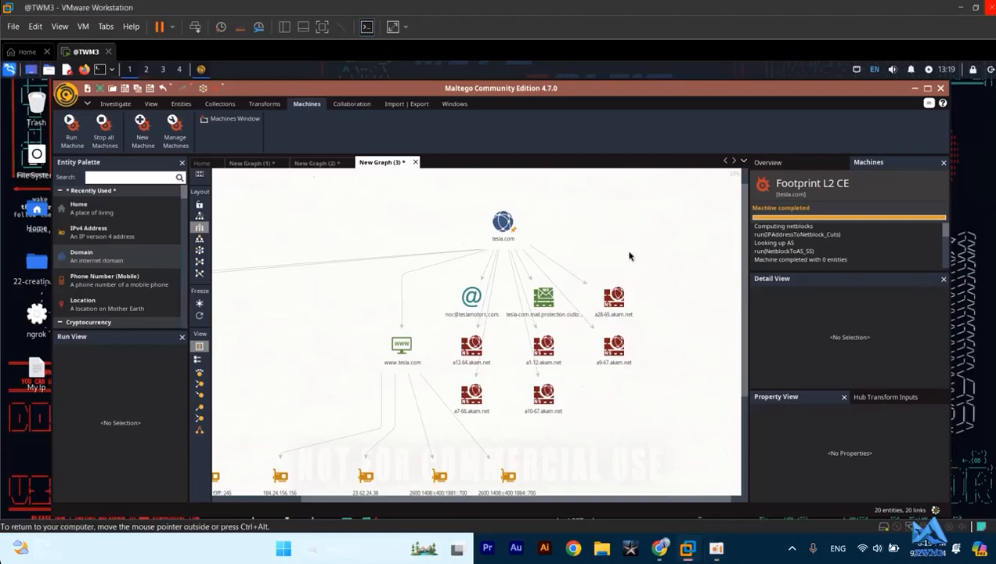
pyautogui.scroll(-3, 610, 252)
pyautogui.scroll(-2, 609, 252)
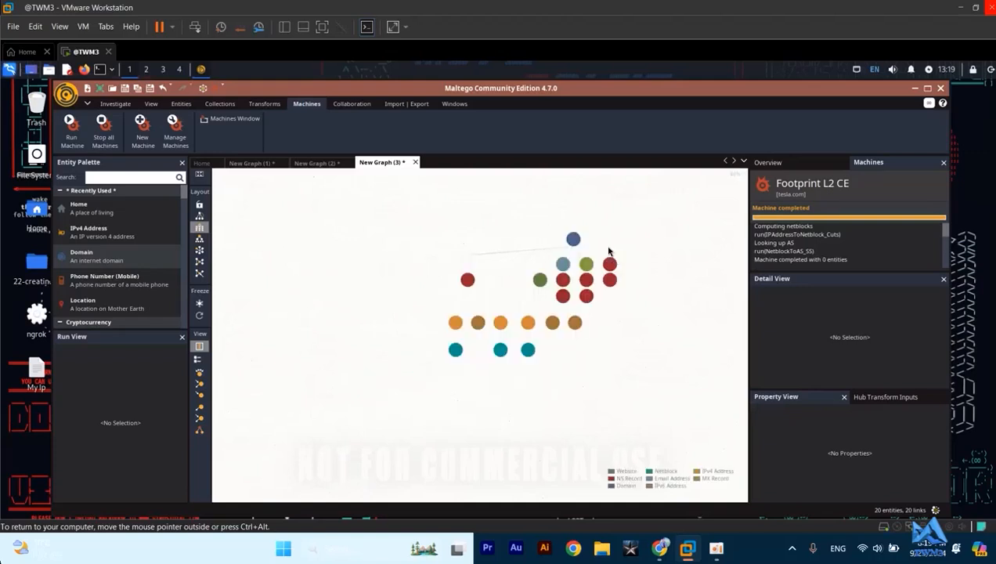
pyautogui.scroll(-1, 592, 249)
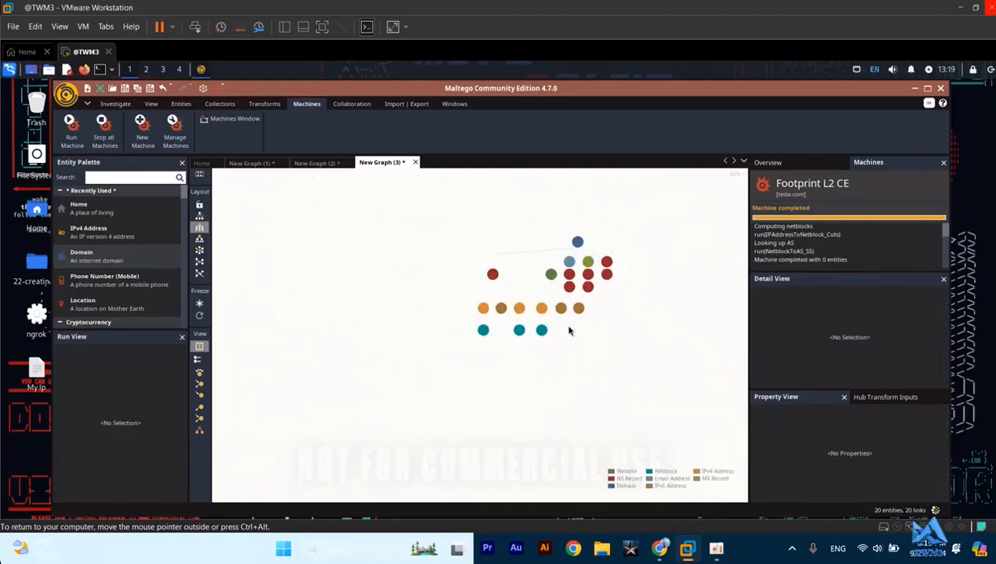
pyautogui.click(586, 262)
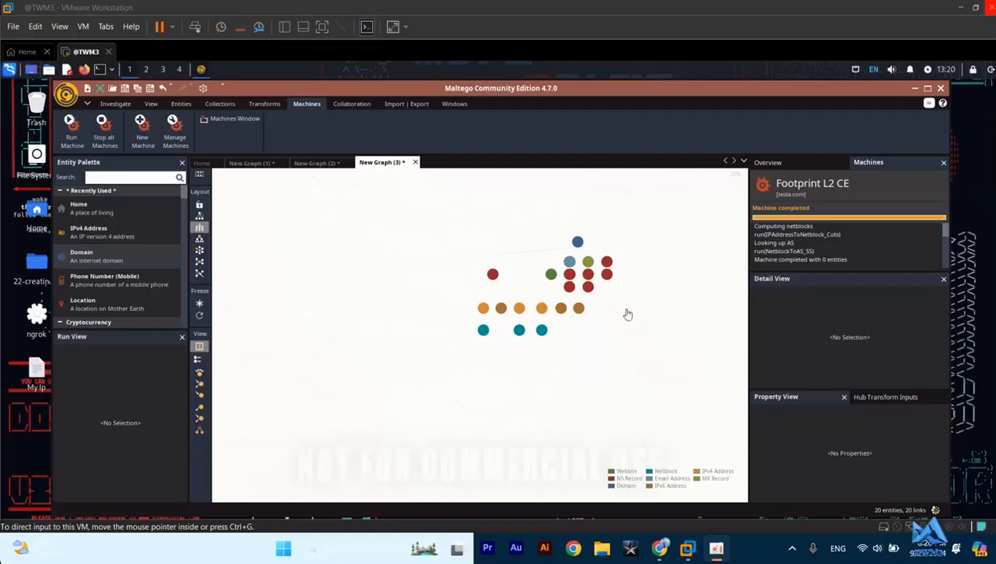
pyautogui.scroll(3, 576, 351)
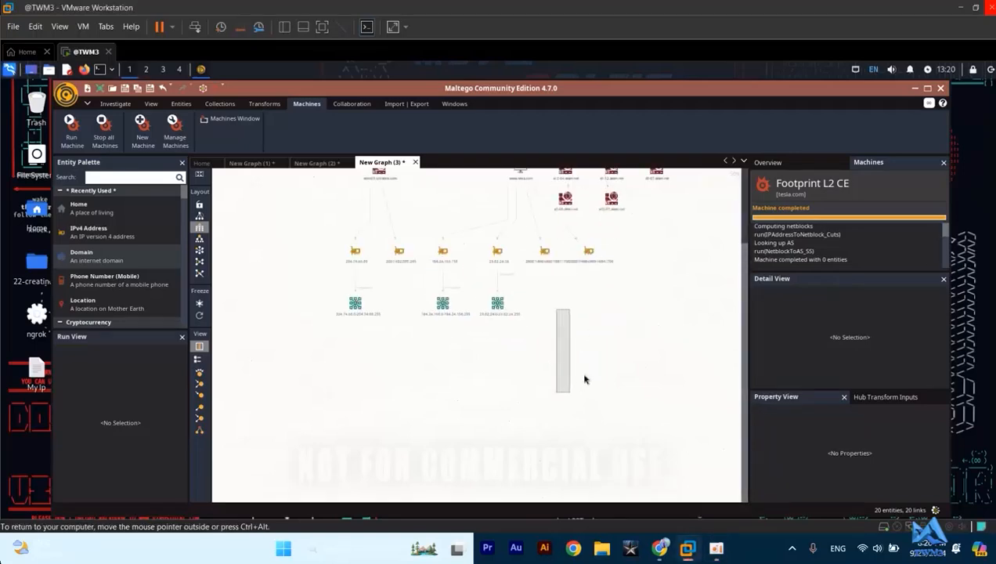
pyautogui.scroll(5, 609, 388)
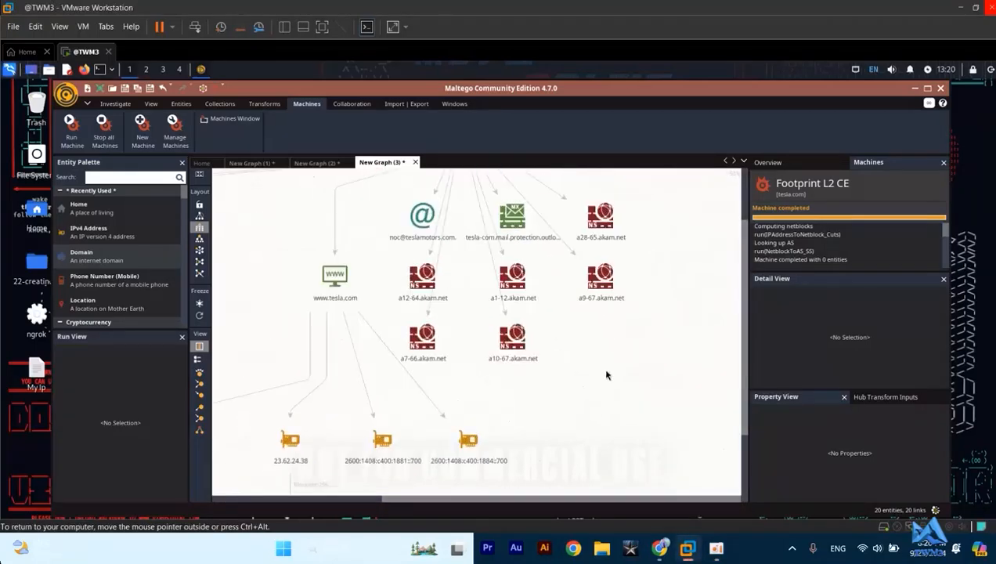
pyautogui.moveTo(561, 329); pyautogui.dragTo(612, 420)
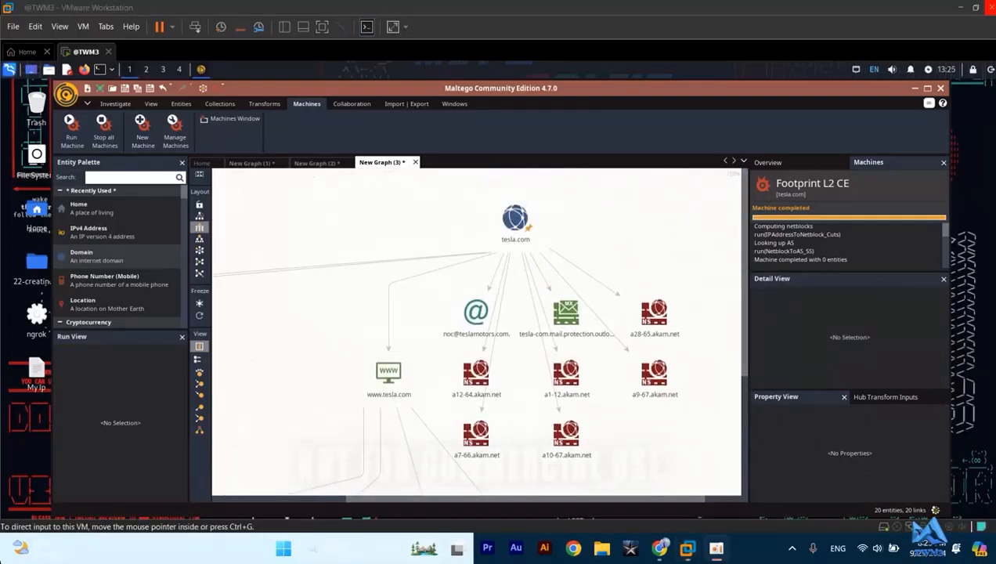
# - Start the Footprint L3 CE machine on the tesla.com entity and keep all the listed MX and NS records
pyautogui.click(517, 223)
pyautogui.rightClick(515, 219)
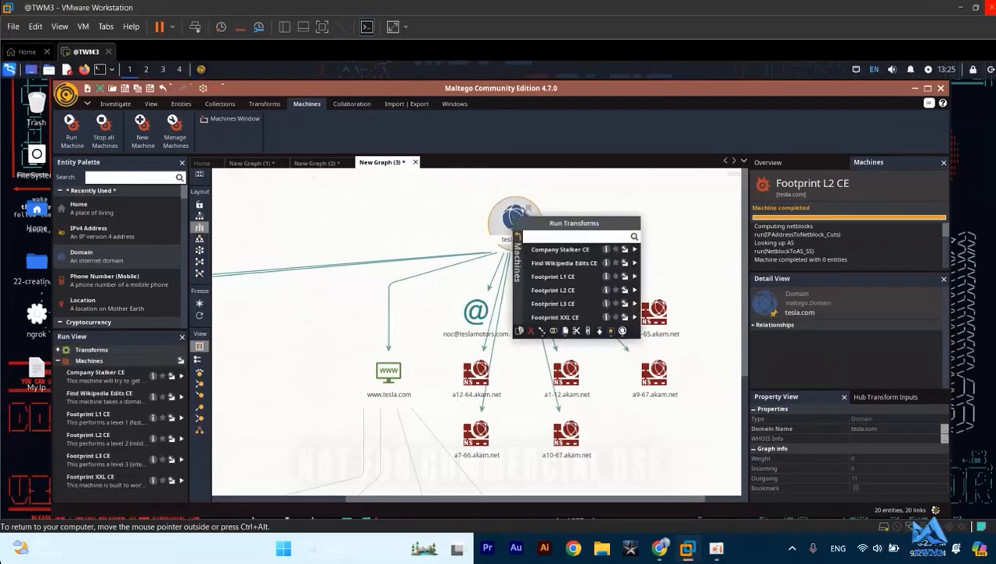
pyautogui.click(553, 304)
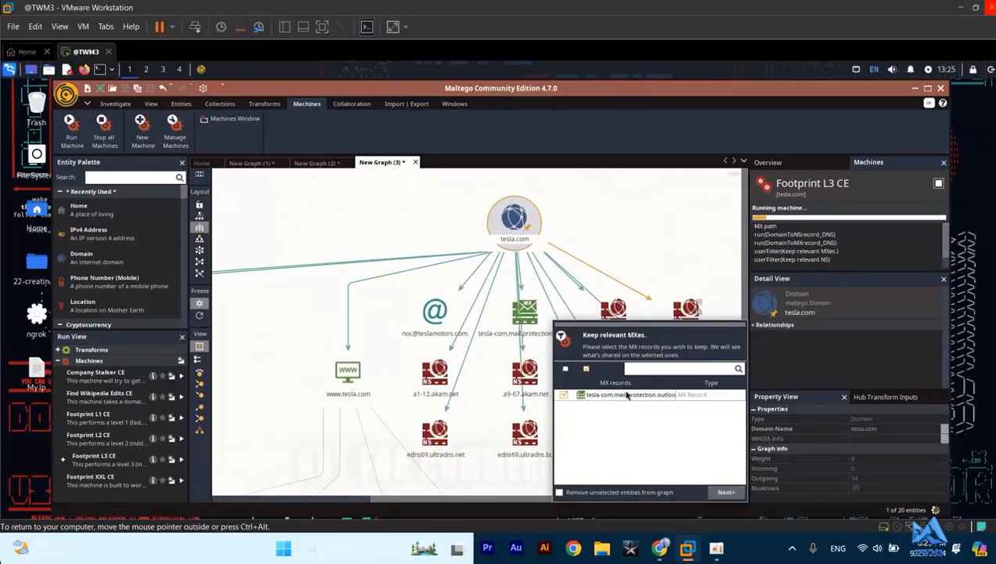
pyautogui.click(727, 491)
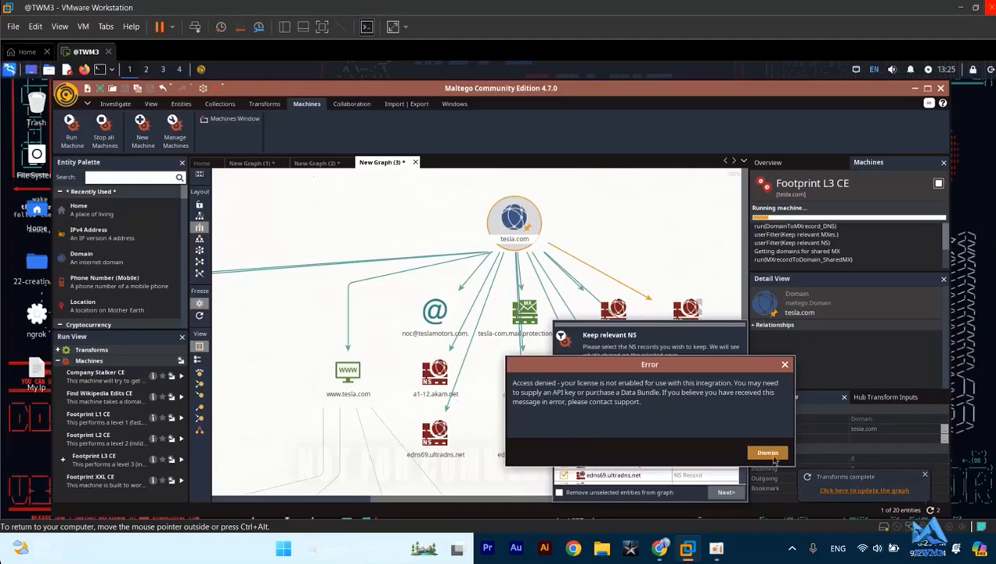
pyautogui.click(769, 454)
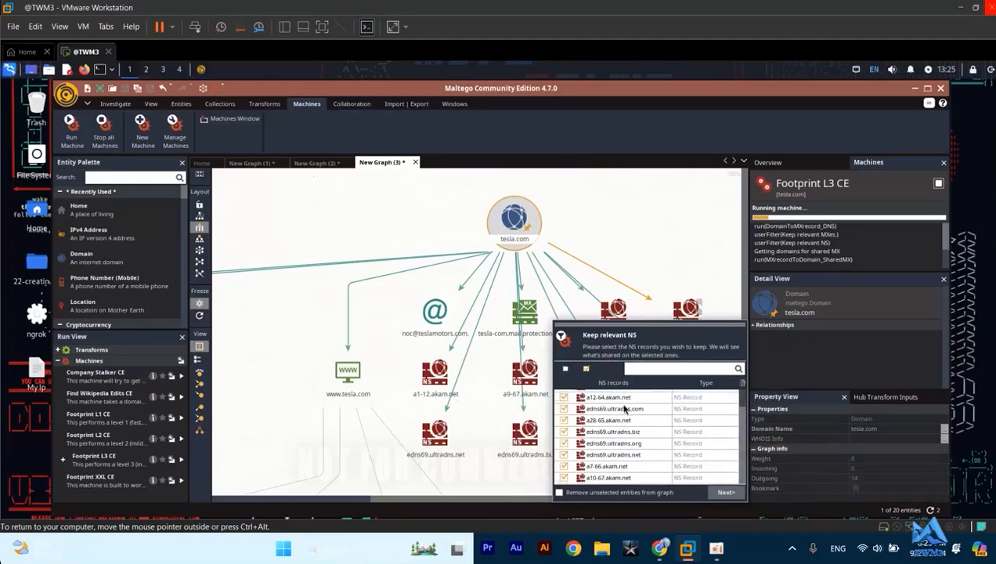
pyautogui.click(731, 493)
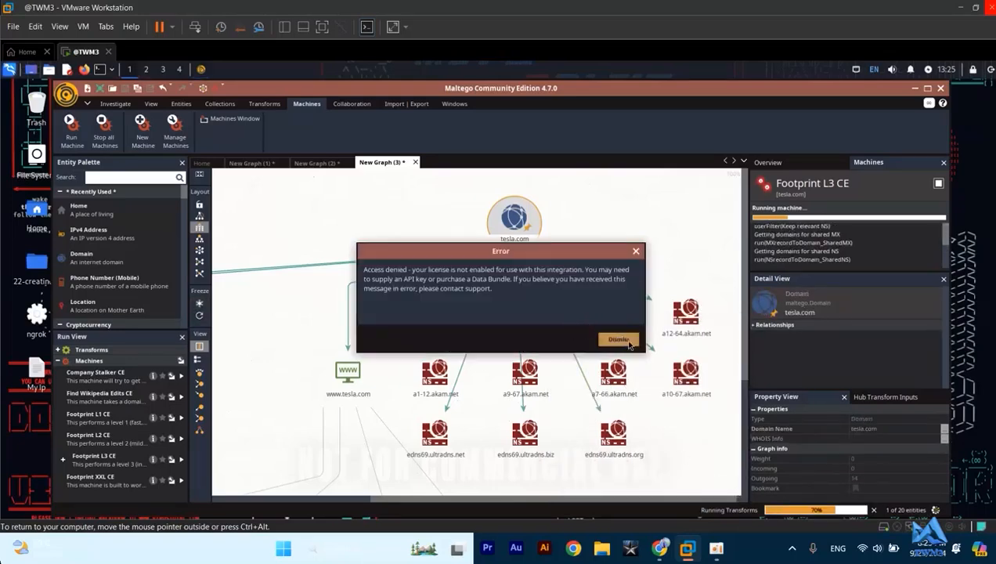
pyautogui.click(612, 342)
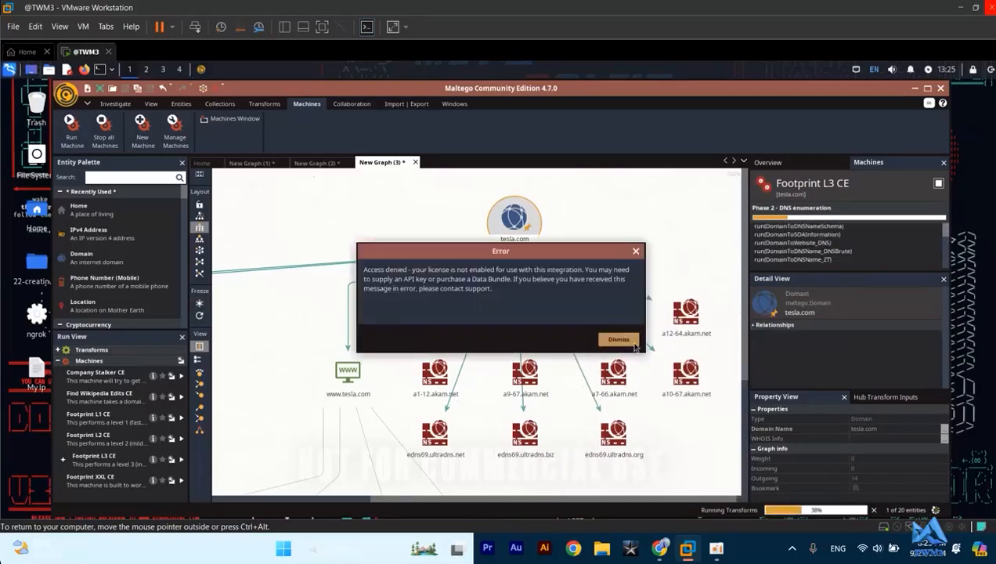
pyautogui.click(618, 340)
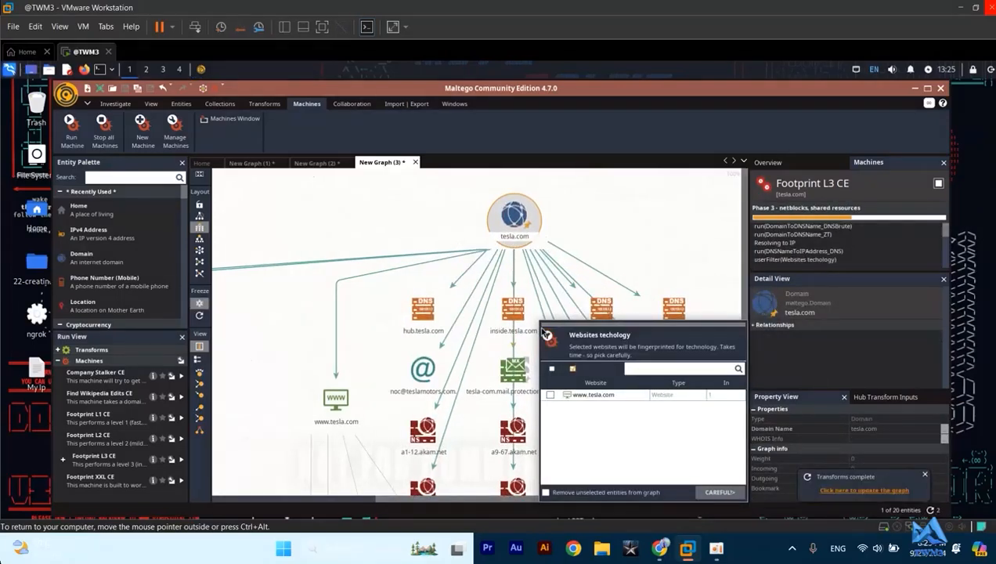
pyautogui.click(718, 495)
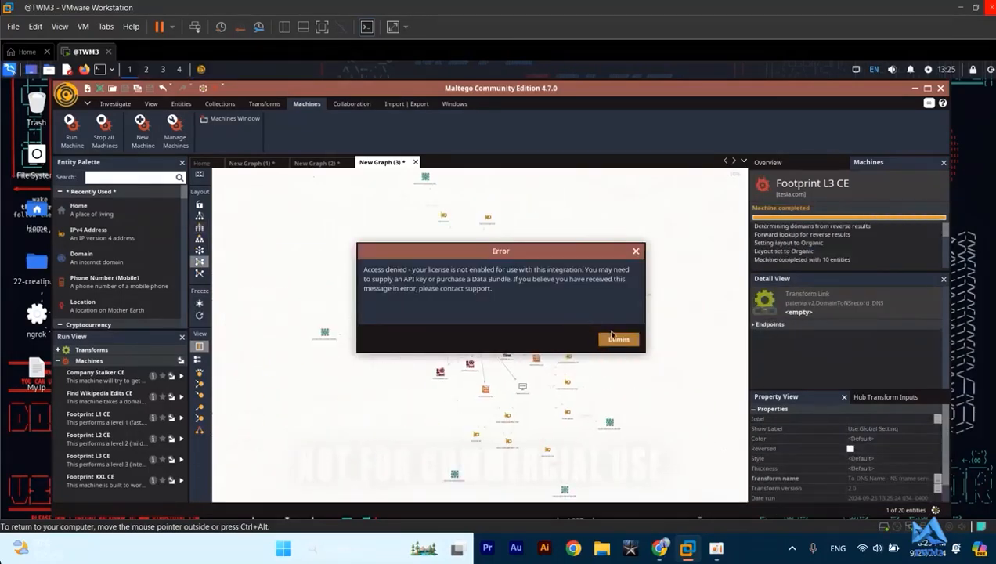
pyautogui.click(618, 339)
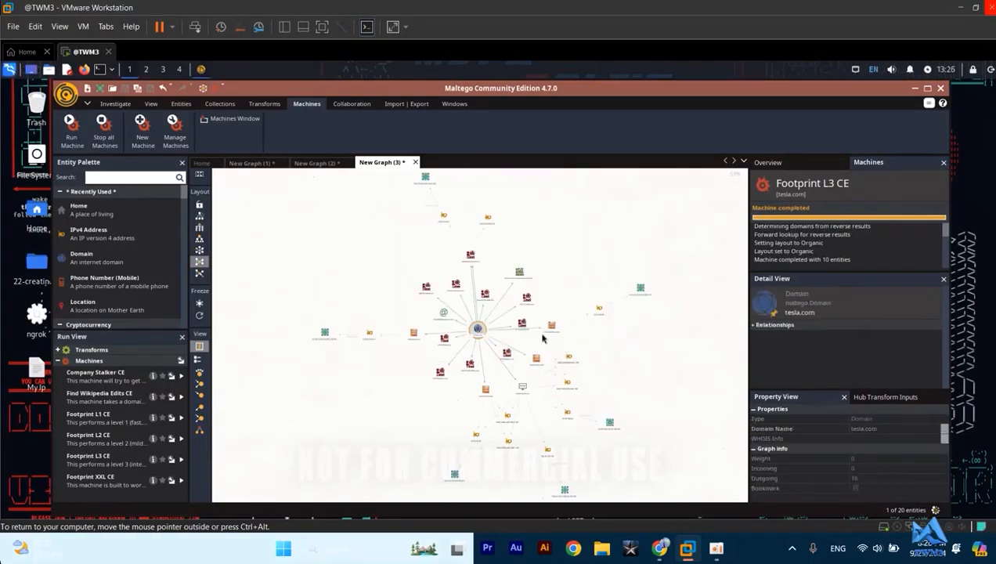
pyautogui.scroll(3, 461, 341)
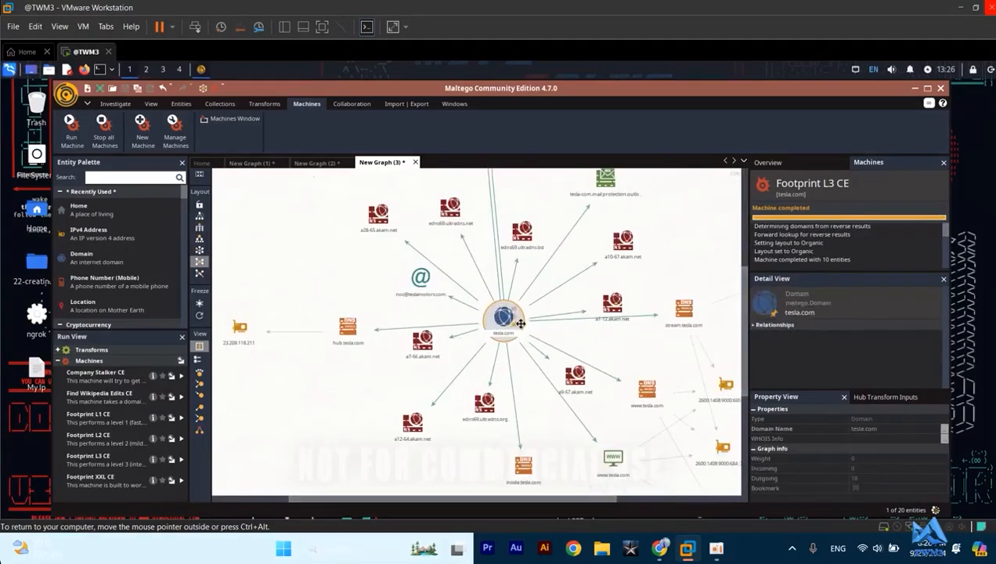
pyautogui.scroll(3, 513, 325)
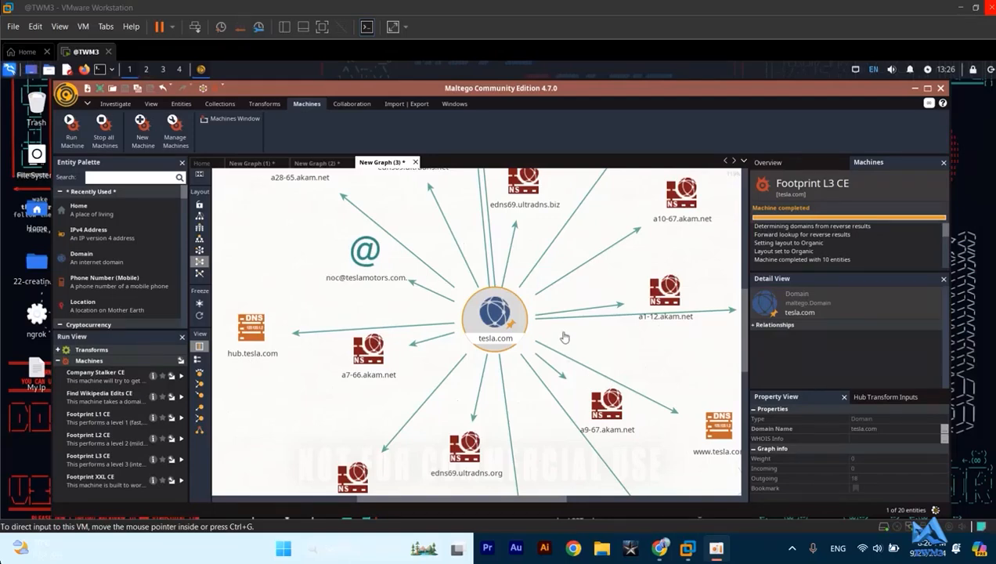
# - Examine the DNS, website and IP address entities branching off tesla.com in the Footprint L3 CE results
pyautogui.scroll(-5, 587, 344)
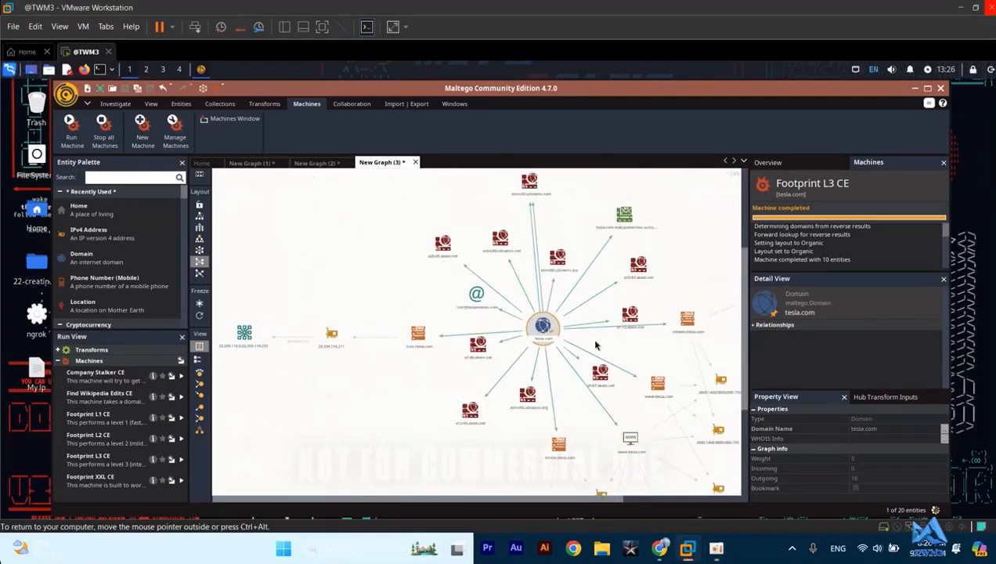
pyautogui.moveTo(536, 413); pyautogui.dragTo(548, 360)
pyautogui.scroll(6, 553, 352)
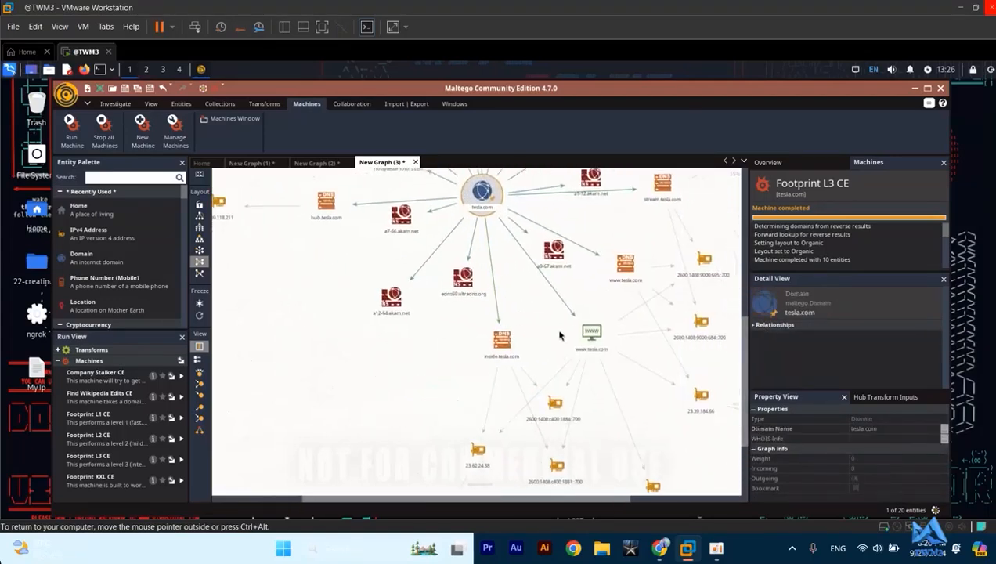
pyautogui.scroll(2, 559, 334)
pyautogui.moveTo(559, 335); pyautogui.dragTo(475, 217)
pyautogui.scroll(-3, 513, 238)
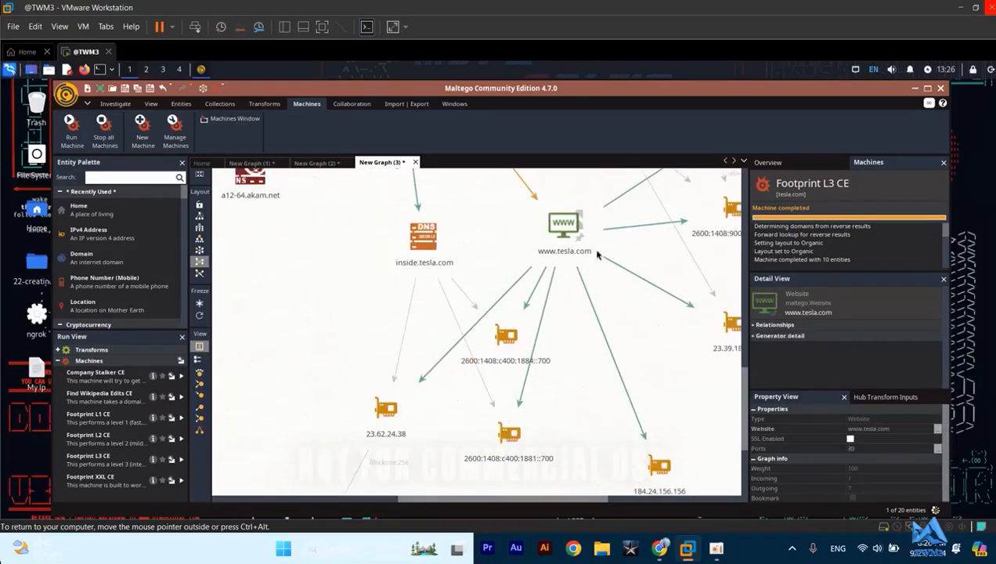
pyautogui.scroll(-2, 636, 321)
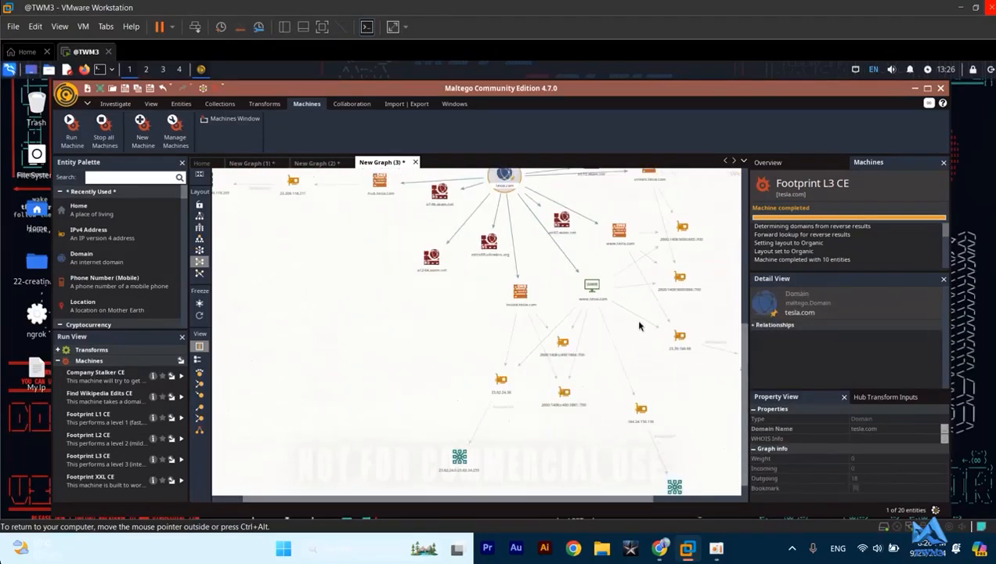
pyautogui.scroll(-2, 604, 332)
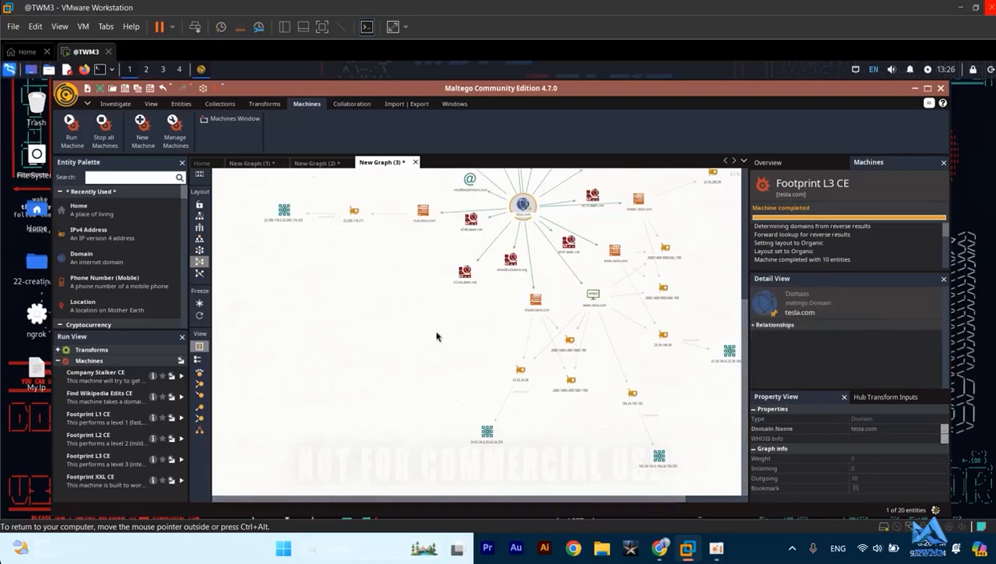
# - Inspect the overall structure of the Footprint L3 CE graph, including the inside.tesla.com DNS entity
pyautogui.click(400, 318)
pyautogui.moveTo(400, 318); pyautogui.dragTo(350, 393)
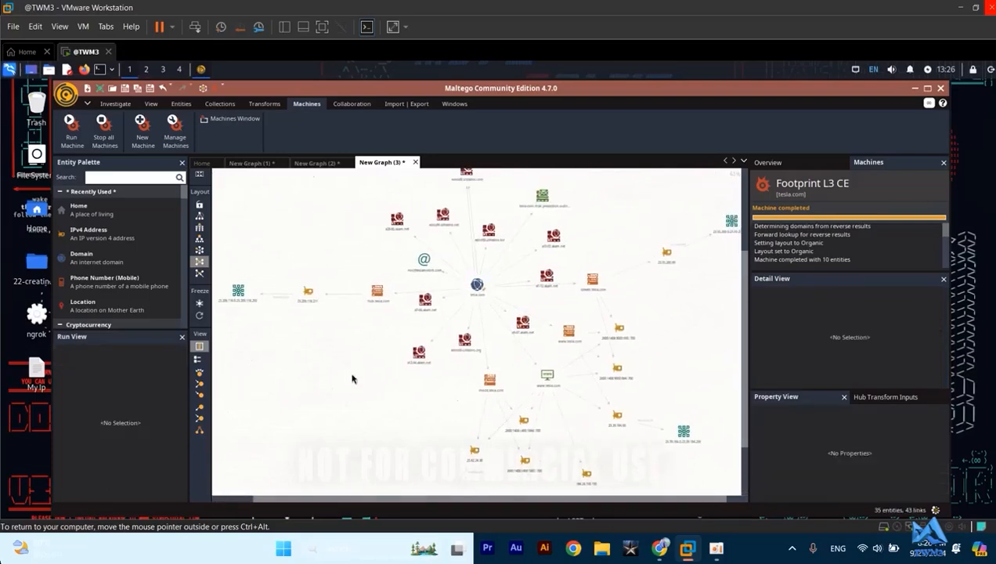
pyautogui.scroll(2, 352, 379)
pyautogui.scroll(-4, 444, 332)
pyautogui.scroll(-2, 445, 332)
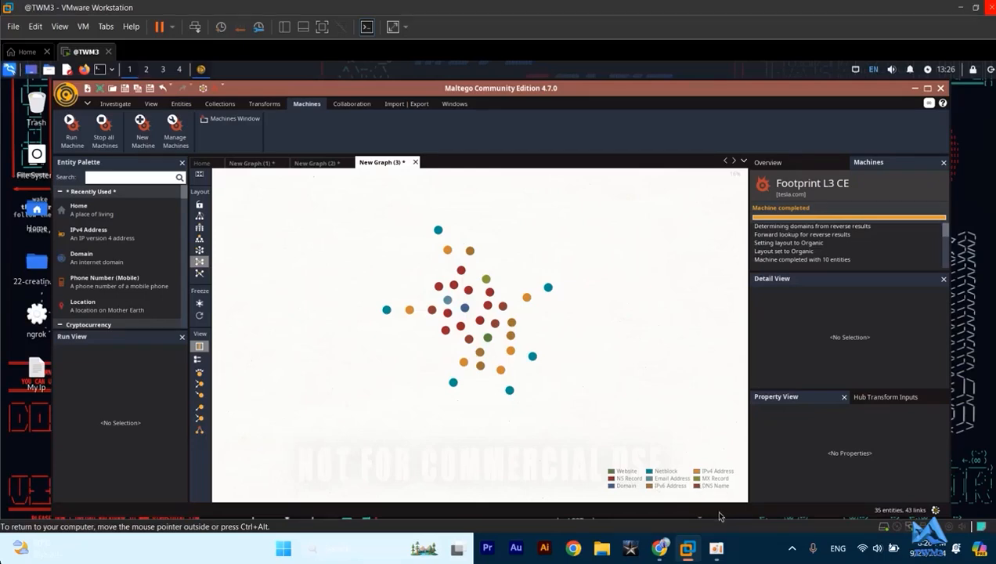
pyautogui.click(481, 335)
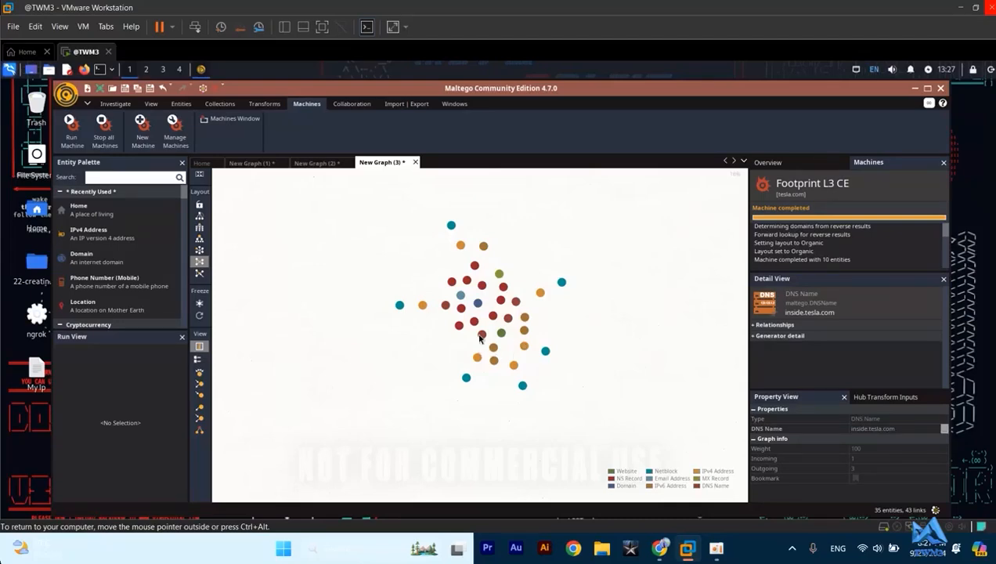
pyautogui.scroll(4, 481, 338)
pyautogui.scroll(3, 533, 294)
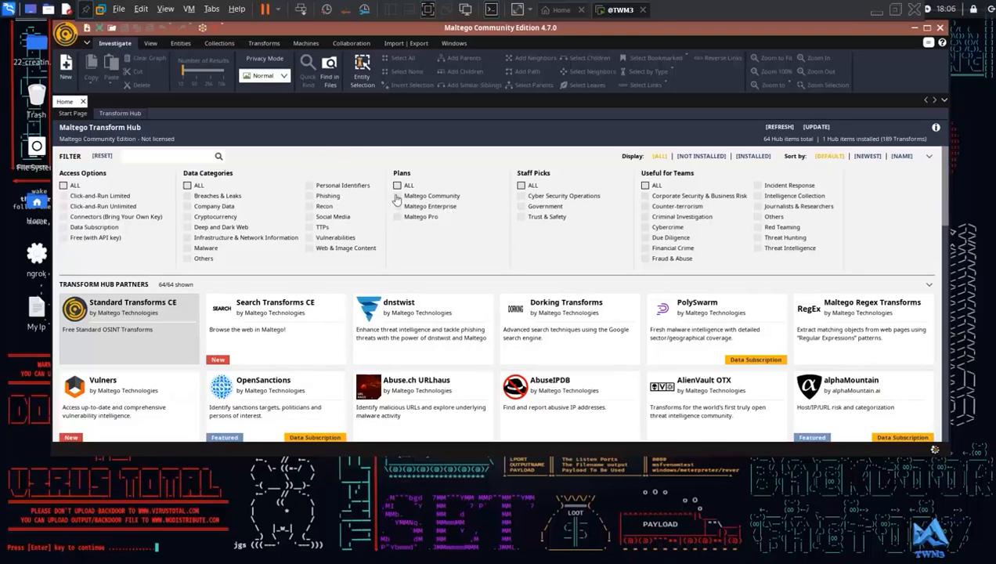
# - Filter the Transform Hub to the Maltego Community plan and browse the matching items
pyautogui.click(397, 196)
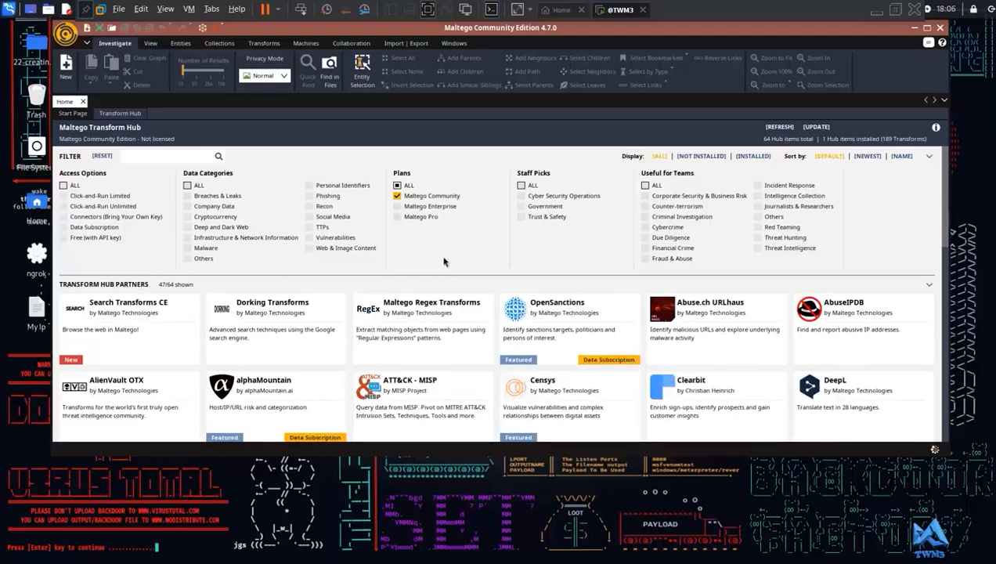
pyautogui.scroll(-3, 443, 262)
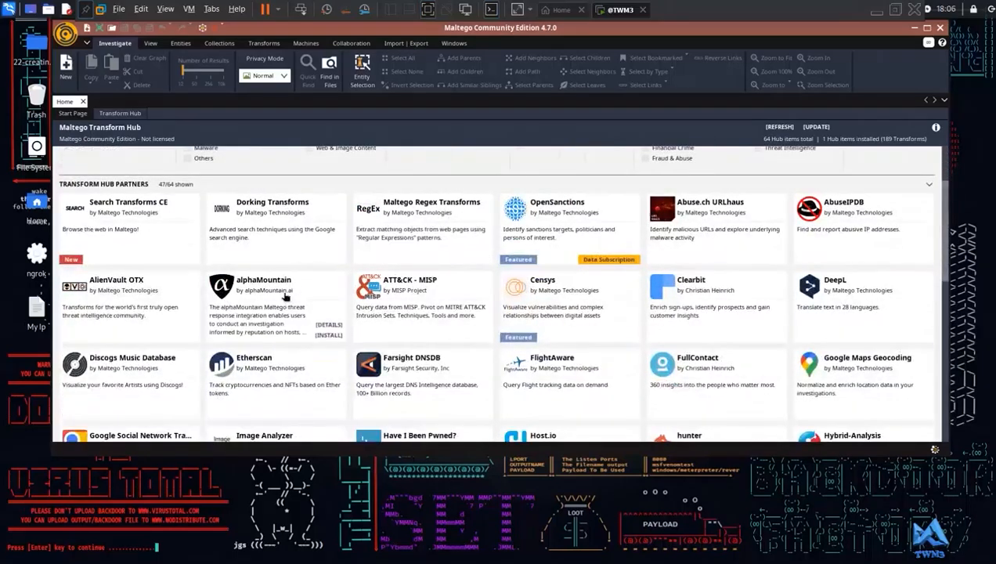
pyautogui.scroll(-1, 478, 282)
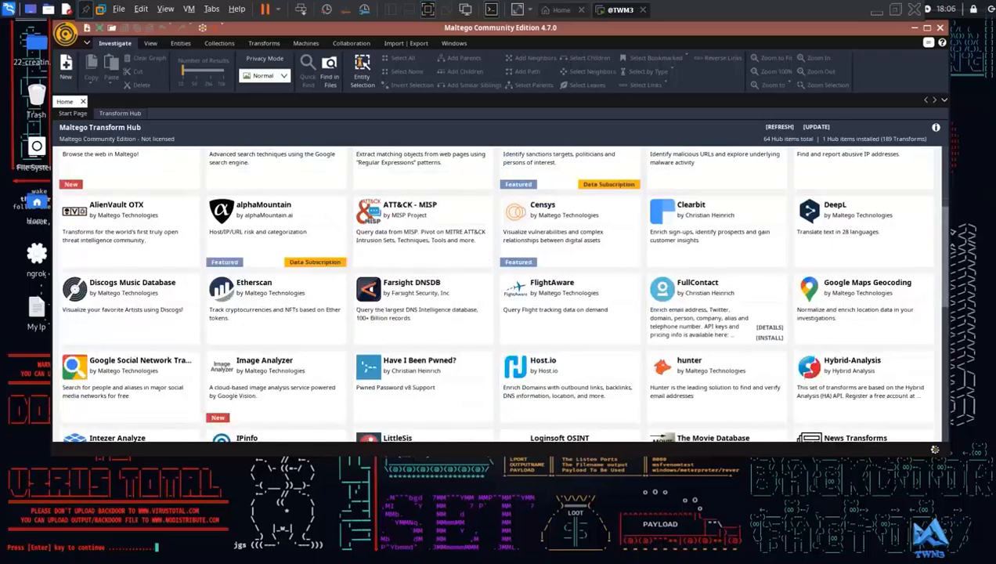
pyautogui.scroll(-2, 515, 284)
pyautogui.scroll(-2, 517, 282)
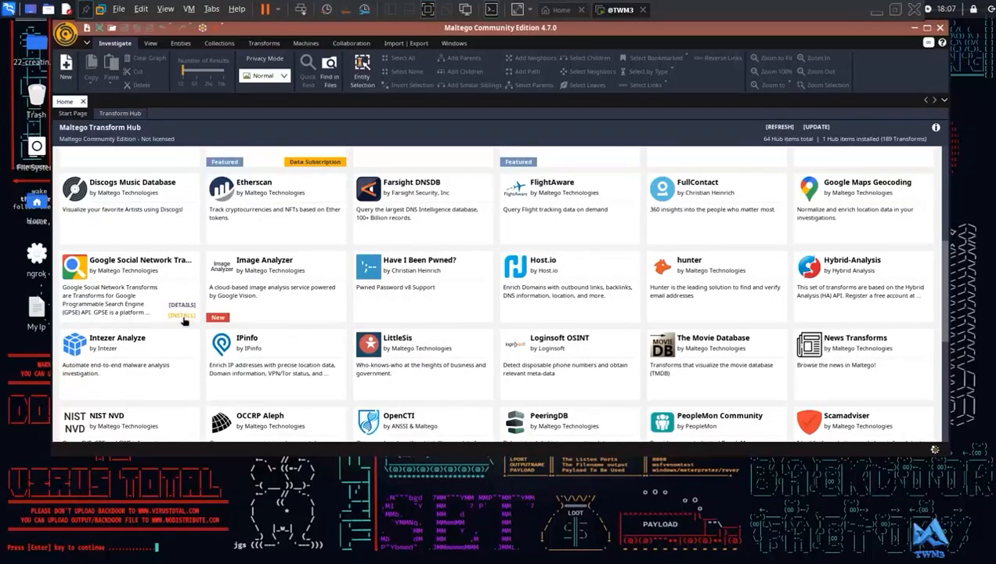
# - Install Google Social Network Transforms from the Transform Hub and complete the installation wizard
pyautogui.click(183, 316)
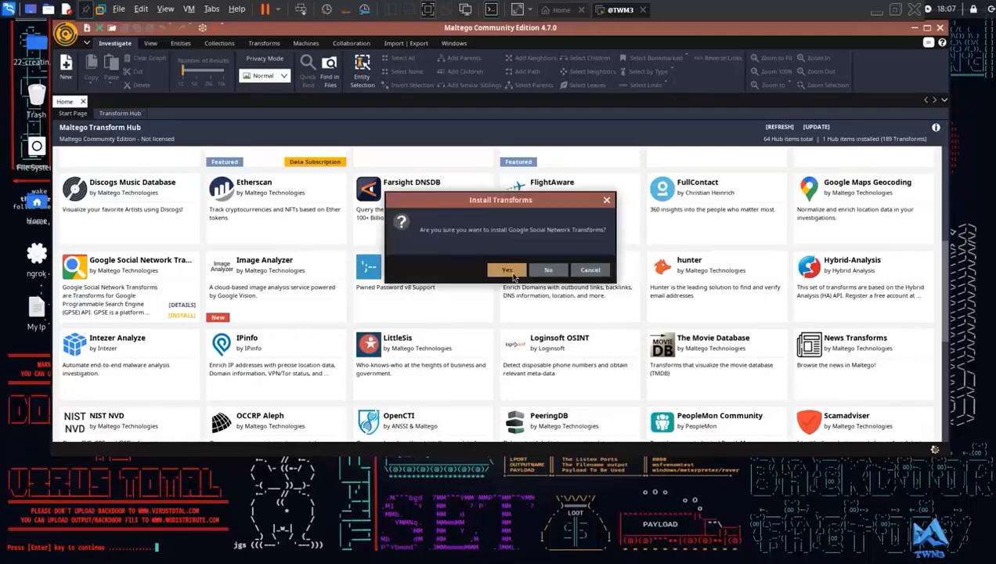
pyautogui.click(511, 272)
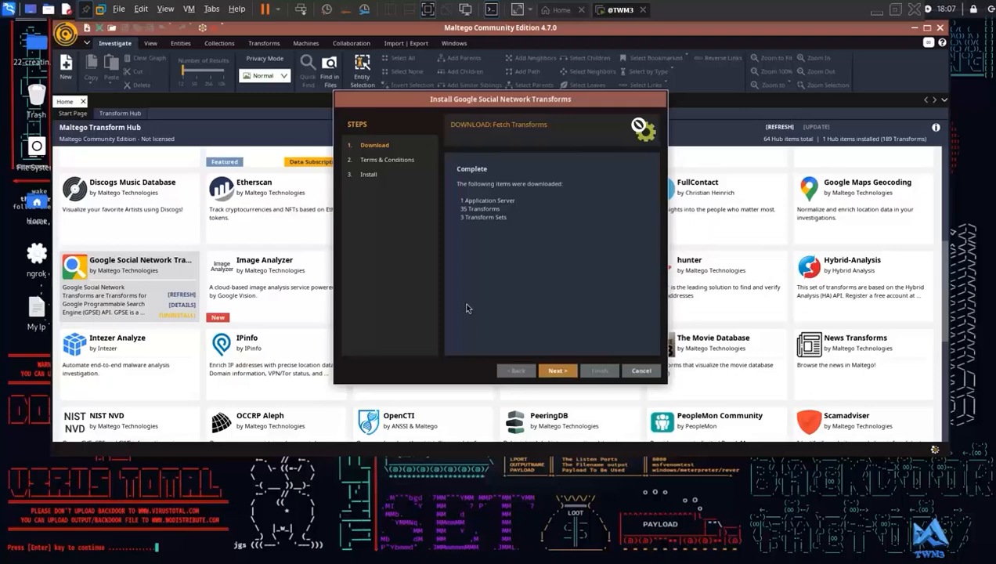
pyautogui.click(556, 370)
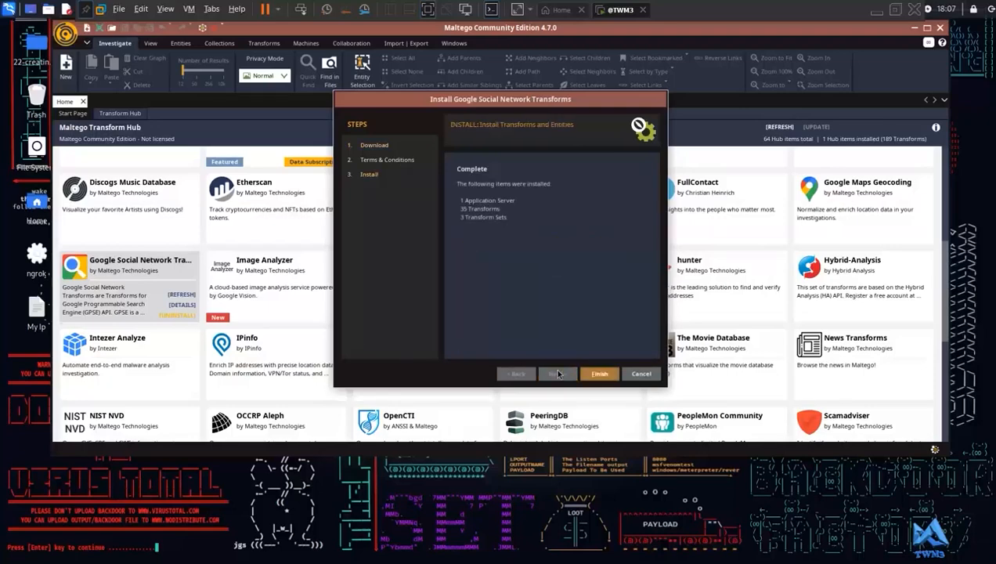
pyautogui.click(596, 379)
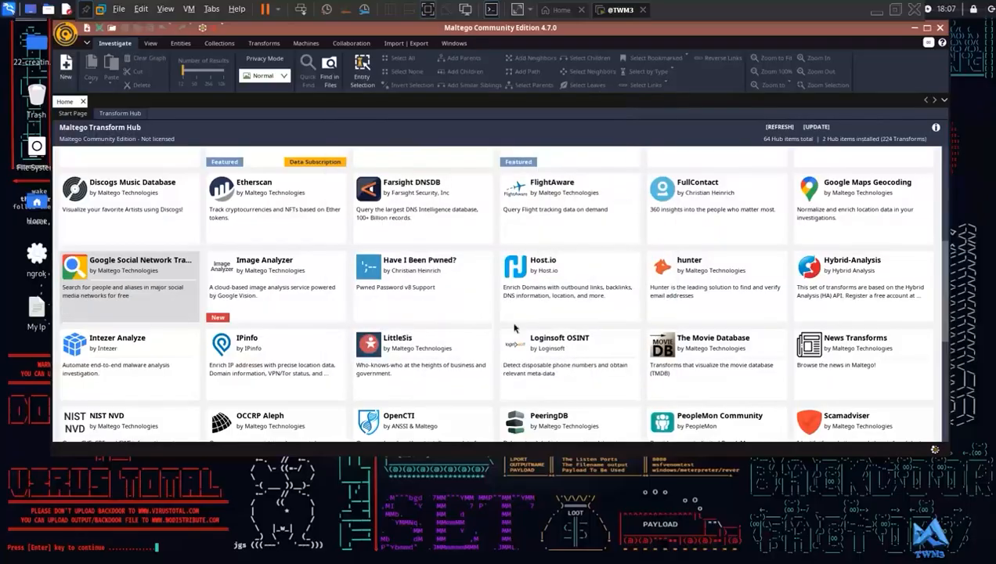
# - Look through the remaining Maltego Community hub items, including the short descriptions of Shodan and Social Links CE
pyautogui.scroll(-2, 448, 293)
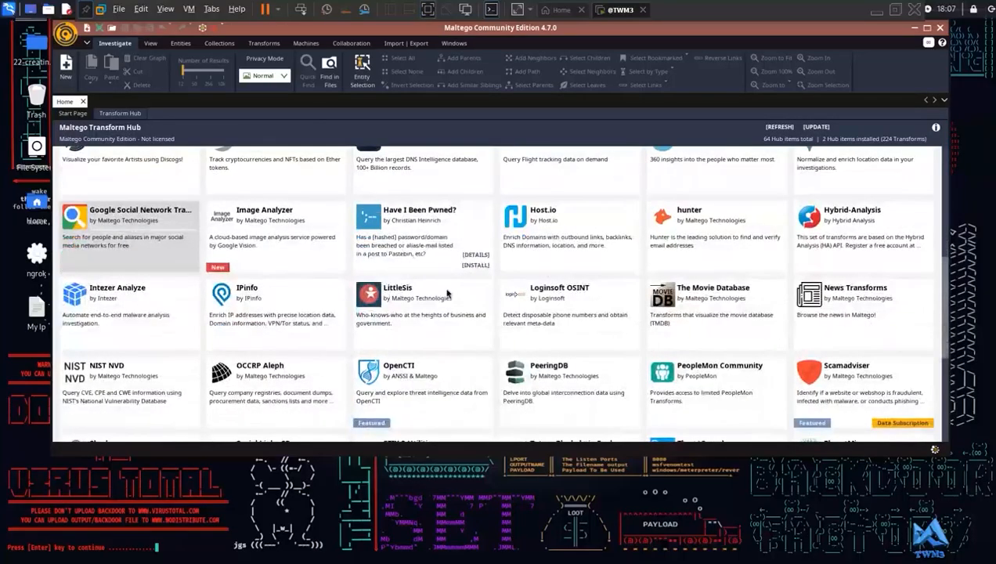
pyautogui.scroll(-3, 448, 292)
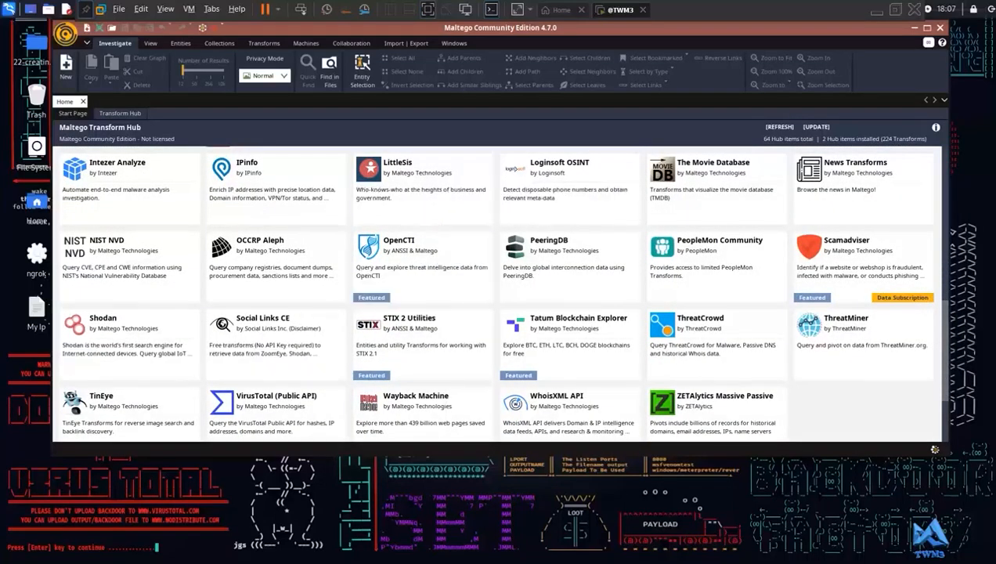
pyautogui.moveTo(114, 329)
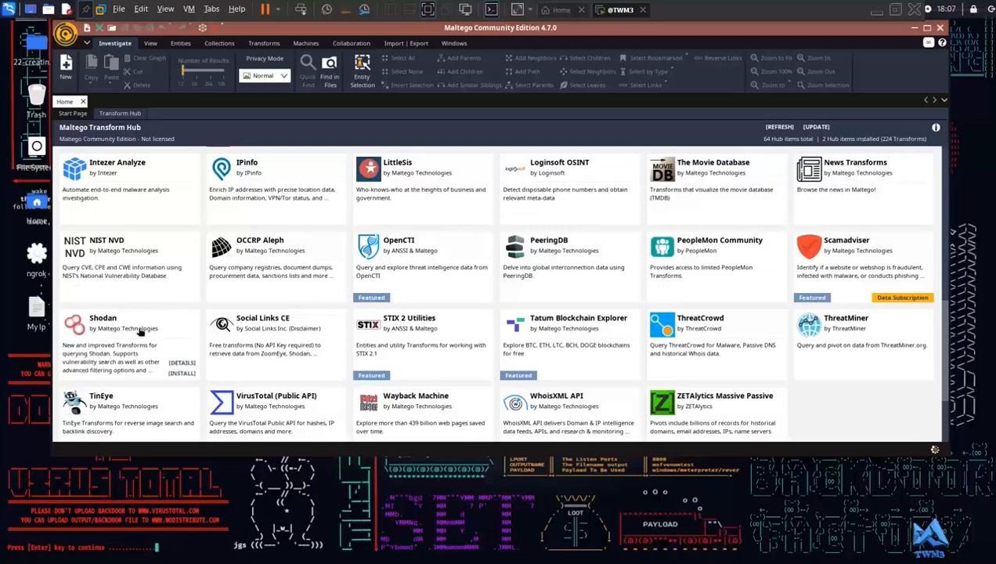
pyautogui.scroll(-1, 161, 313)
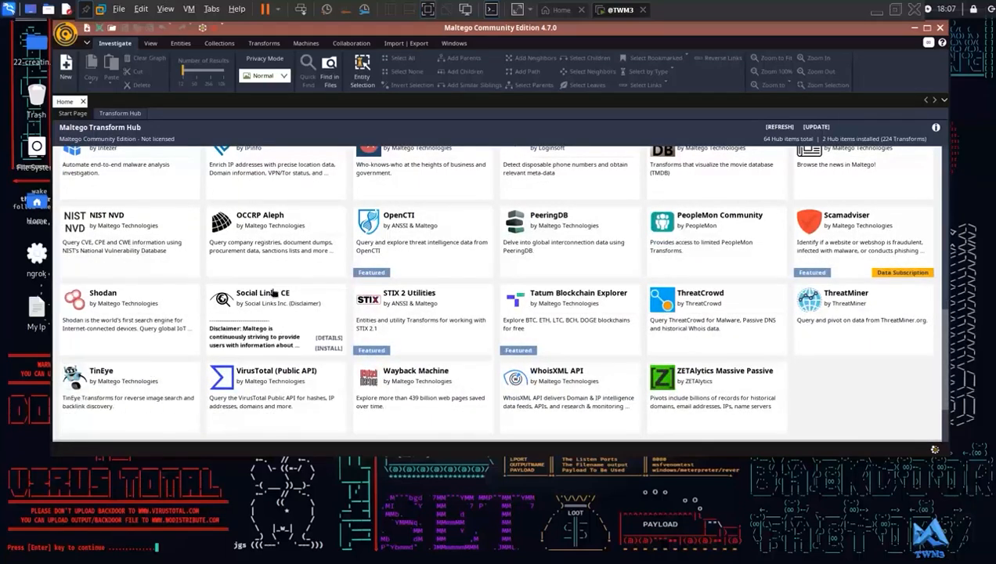
pyautogui.scroll(-2, 278, 291)
pyautogui.scroll(10, 274, 290)
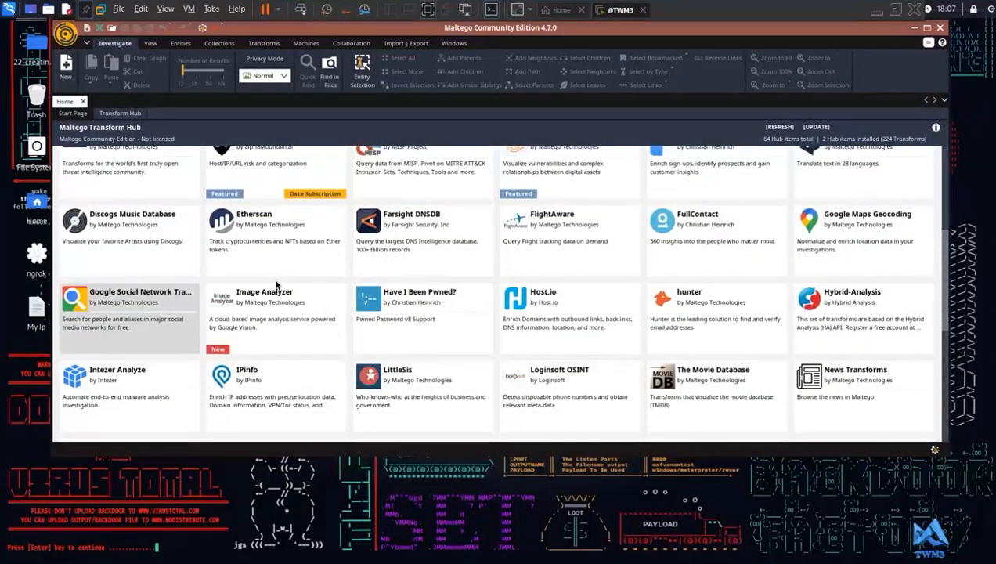
pyautogui.scroll(5, 370, 259)
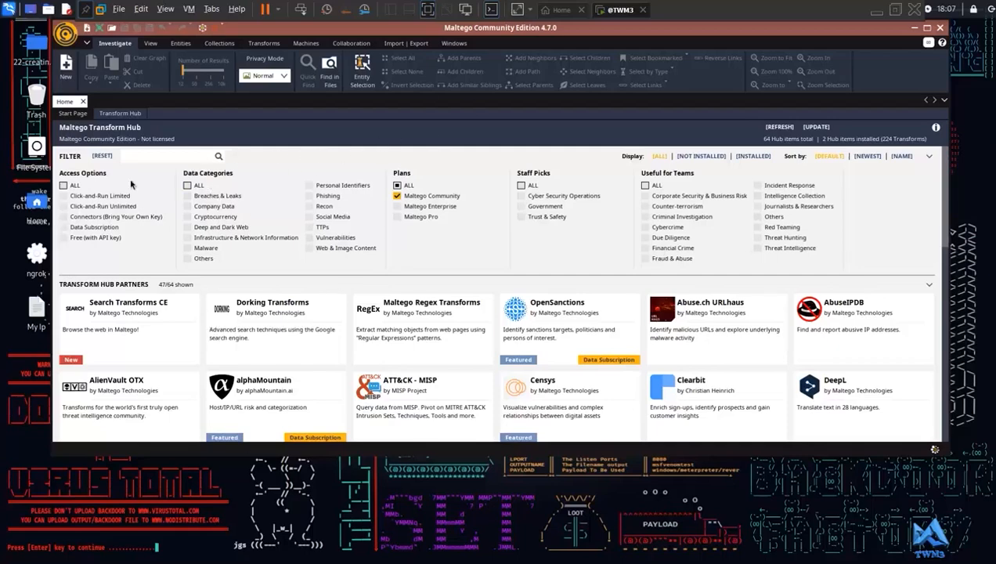
# - Search the Transform Hub for "movie" and view the details of The Movie Database
pyautogui.click(199, 153)
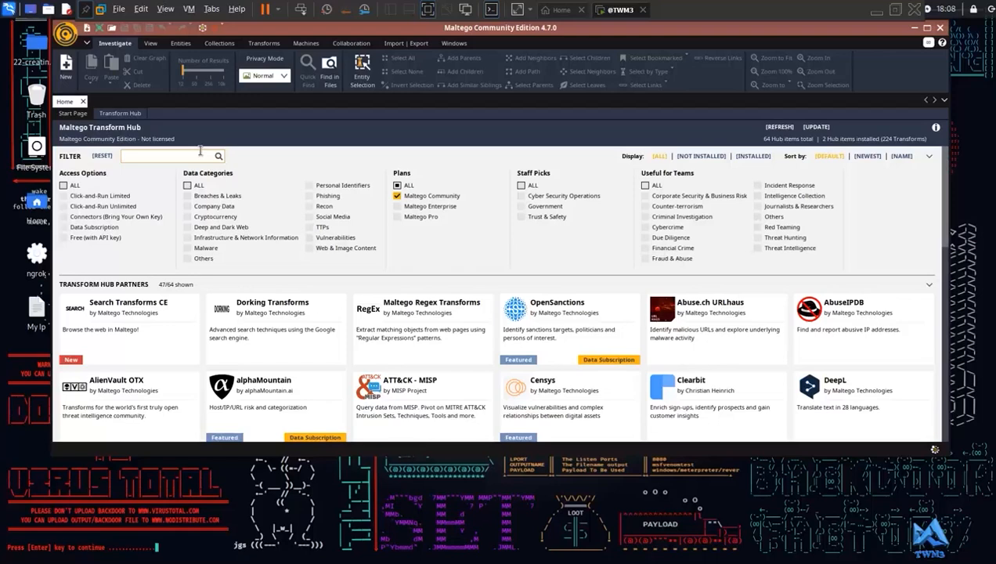
pyautogui.write('mo')
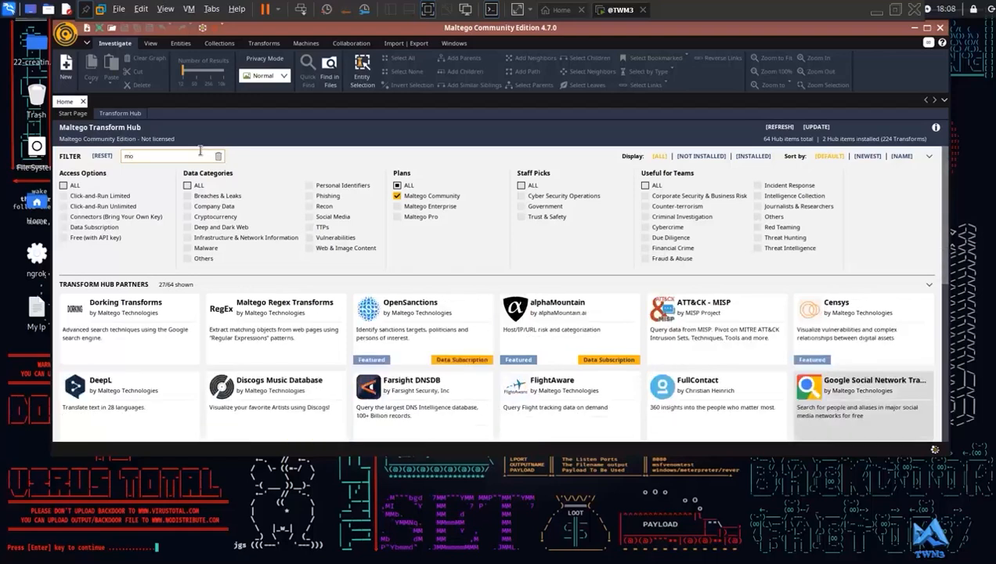
pyautogui.write('vie')
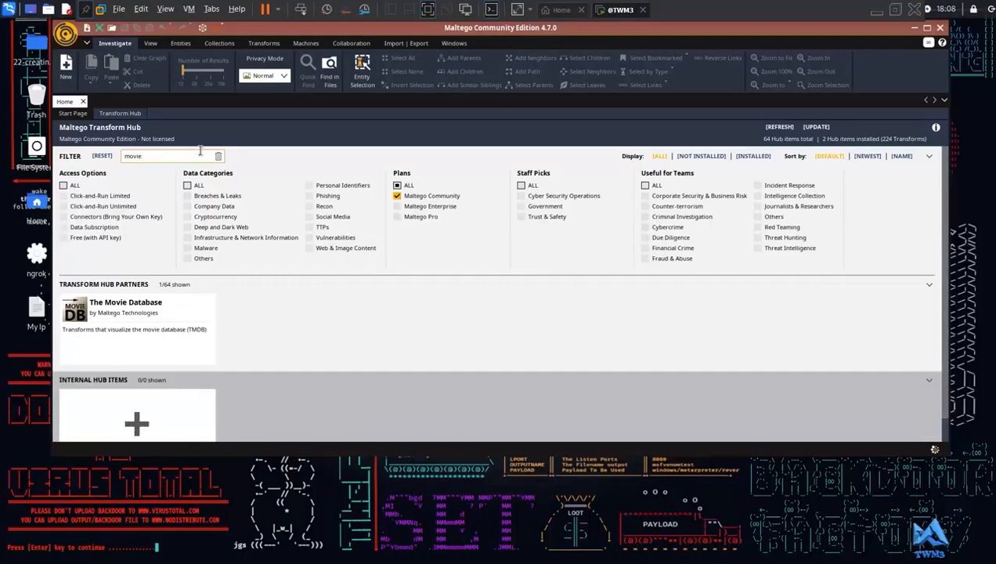
pyautogui.moveTo(148, 320)
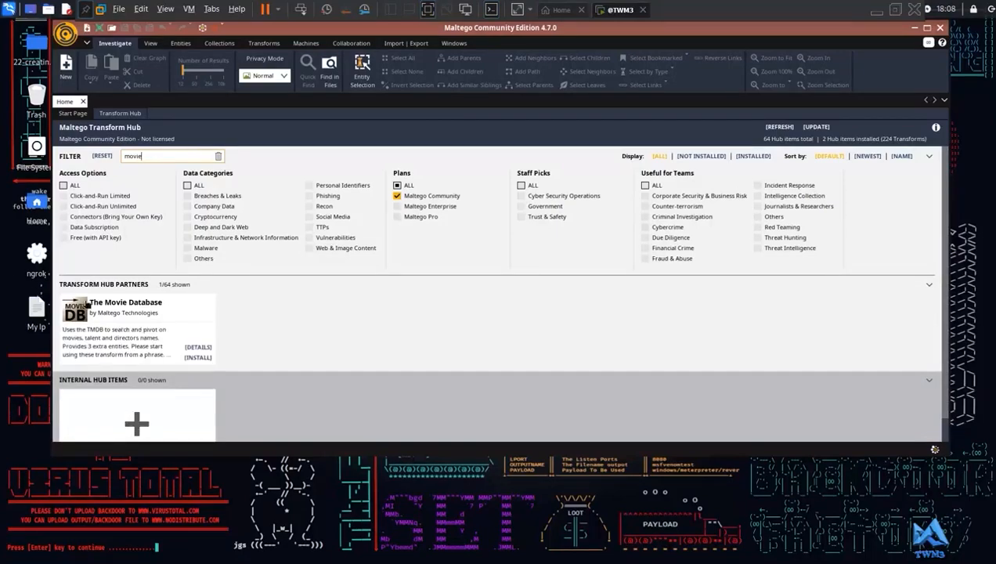
pyautogui.click(198, 348)
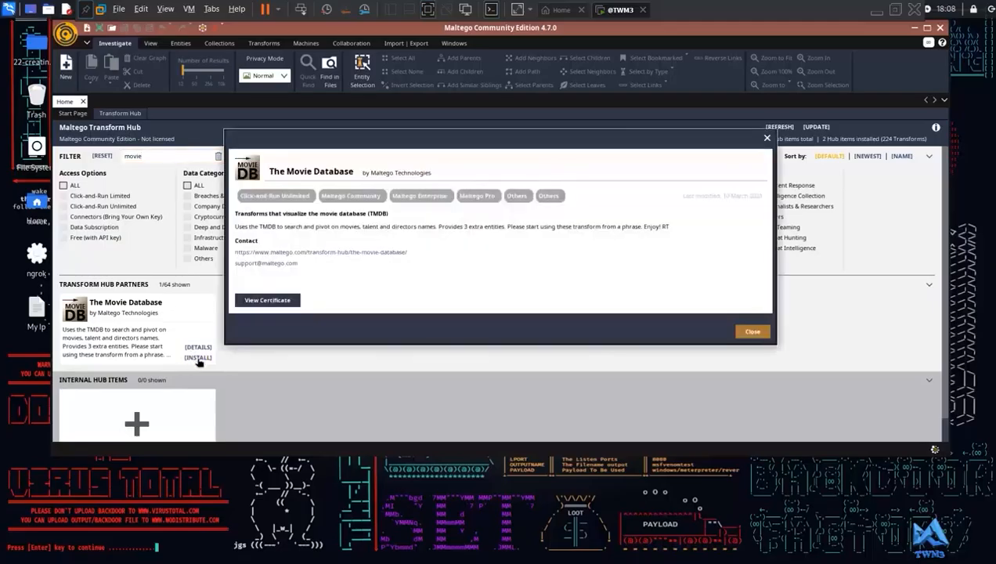
pyautogui.click(747, 333)
# - Install The Movie Database transforms and complete the installation wizard
pyautogui.click(197, 357)
pyautogui.click(482, 270)
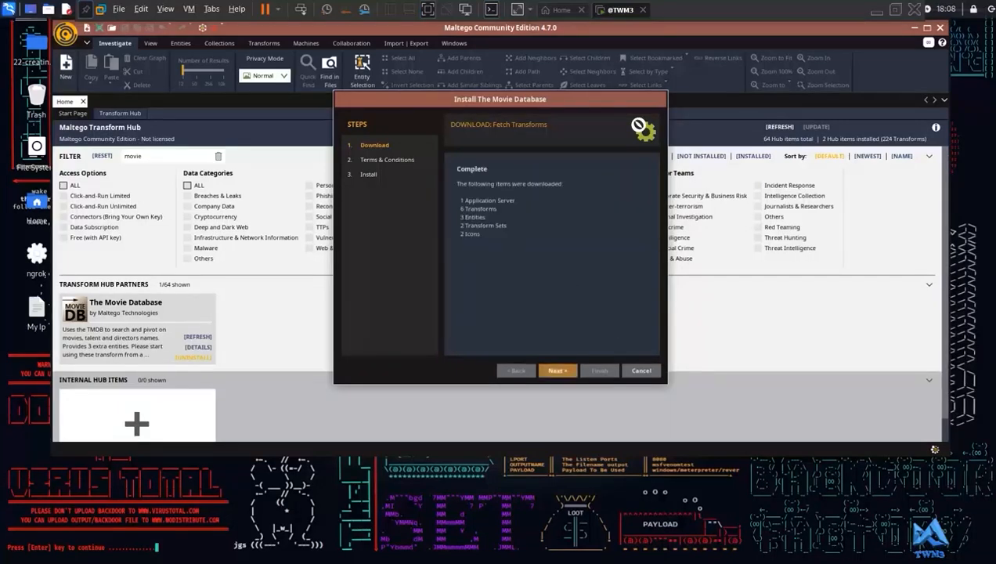
pyautogui.click(556, 371)
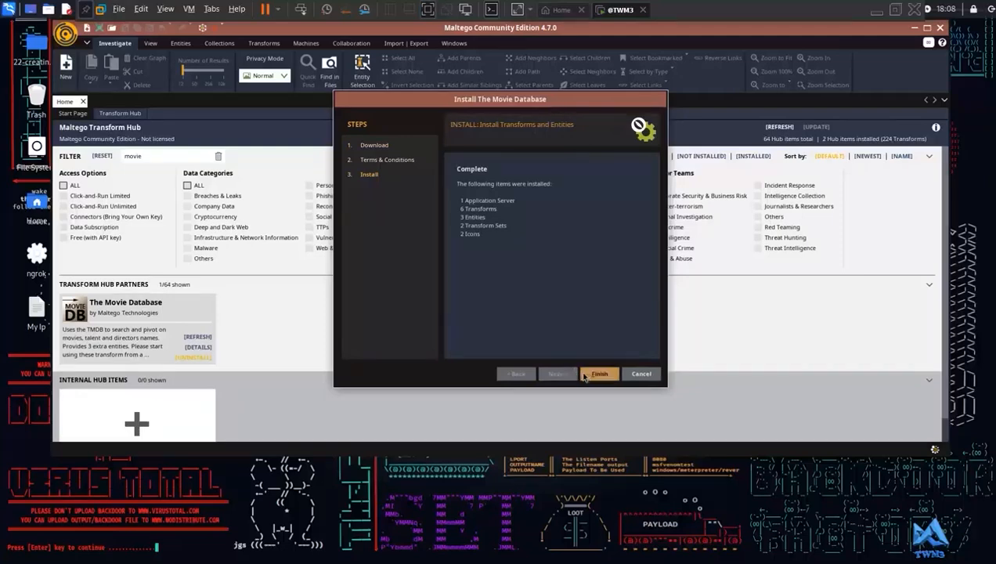
pyautogui.click(593, 374)
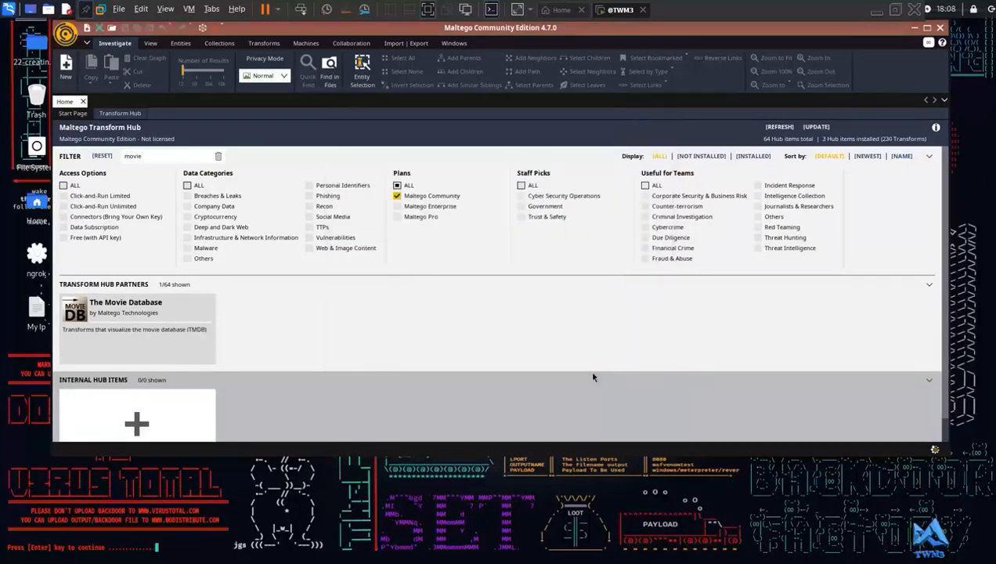